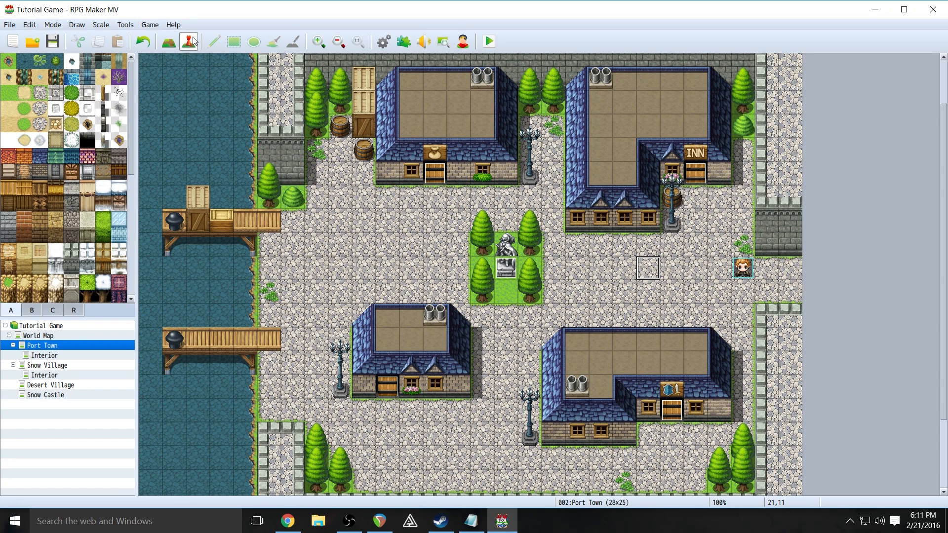
- Create a new event, EV006, on Port Town tile 20,11 in Event mode
{"action": "left_click", "coordinate": [169, 44]}
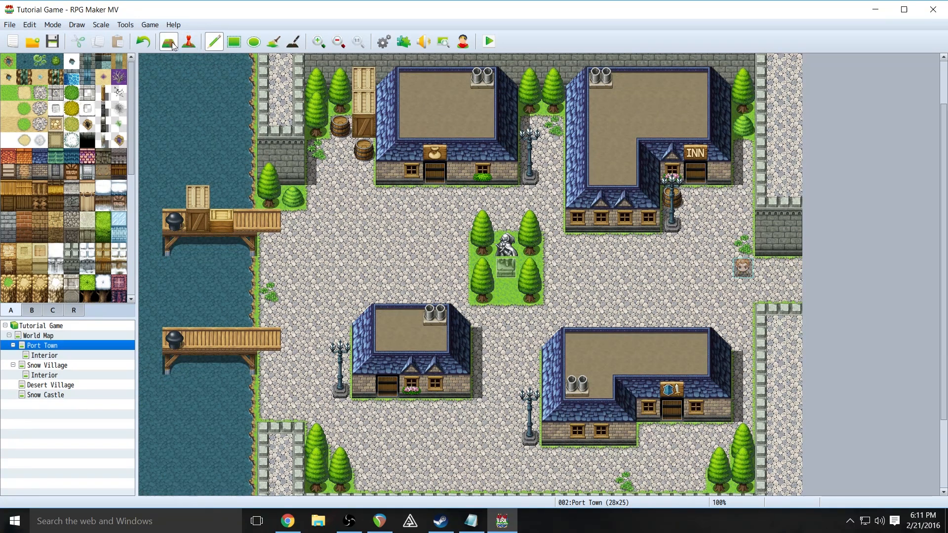
{"action": "left_click", "coordinate": [191, 44]}
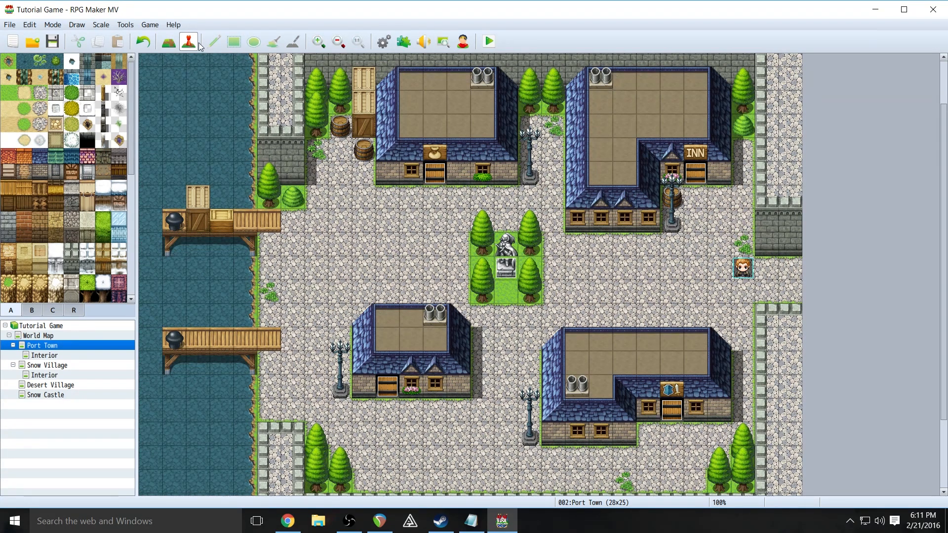
{"action": "right_click", "coordinate": [626, 260]}
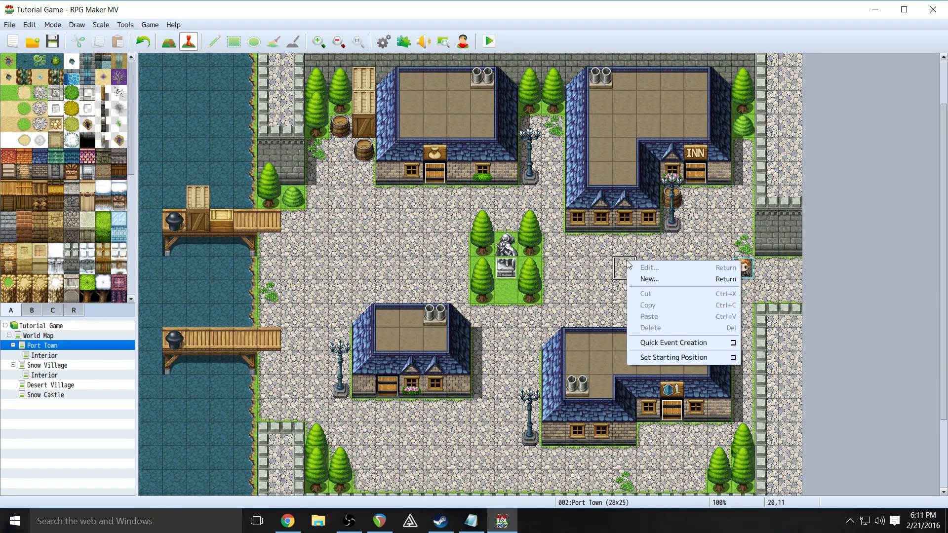
{"action": "left_click", "coordinate": [646, 280]}
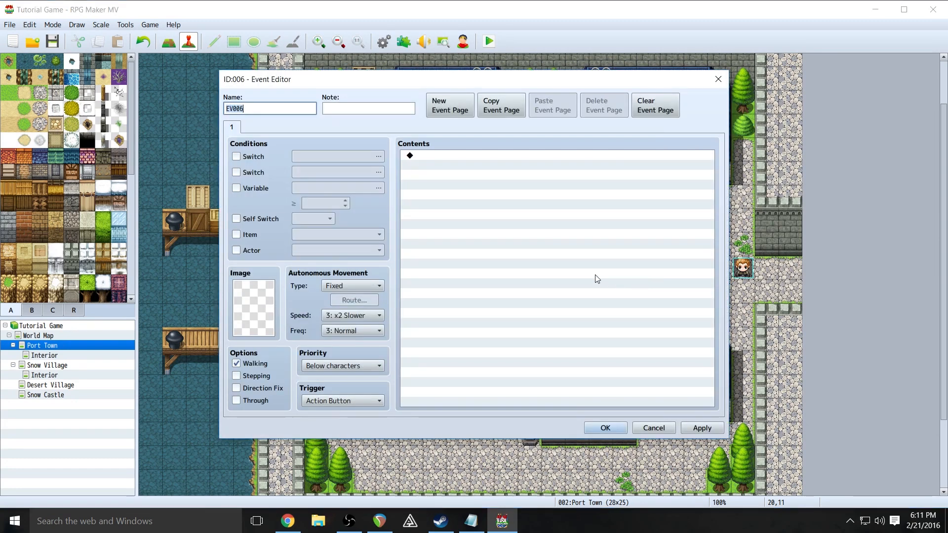
{"action": "mouse_move", "coordinate": [374, 87]}
{"action": "left_mouse_down"}
{"action": "mouse_move", "coordinate": [236, 106]}
{"action": "mouse_move", "coordinate": [450, 112]}
{"action": "mouse_move", "coordinate": [385, 57]}
{"action": "mouse_move", "coordinate": [302, 78]}
{"action": "mouse_move", "coordinate": [374, 102]}
{"action": "left_mouse_up"}
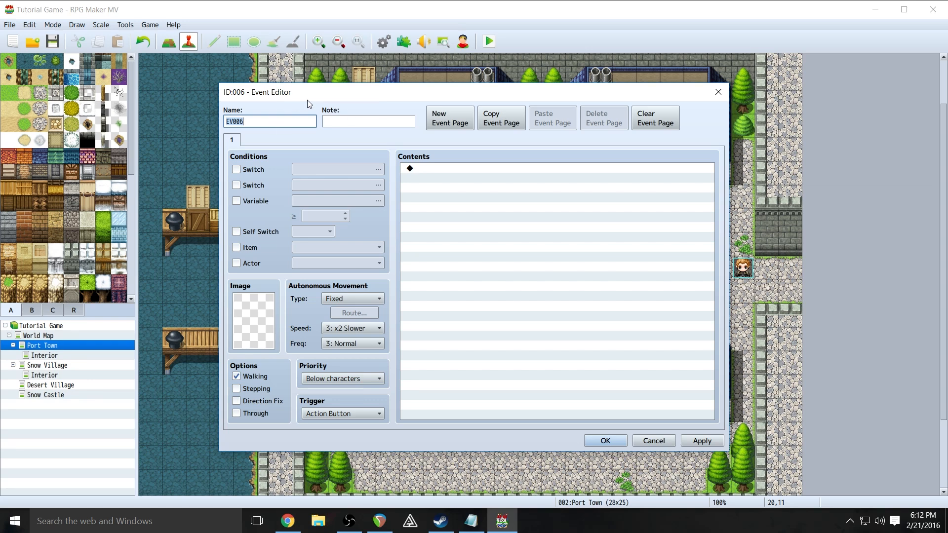
{"action": "left_click_drag", "start_coordinate": [391, 91], "coordinate": [414, 83]}
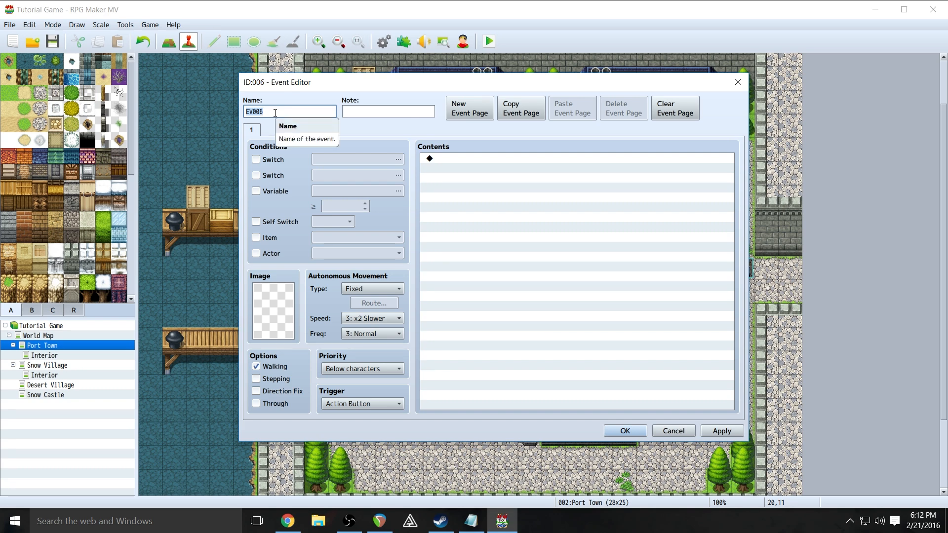
- Name the event Man_1 and browse the Actor, Damage and Monster character sheets
{"action": "type", "text": "Ma"}
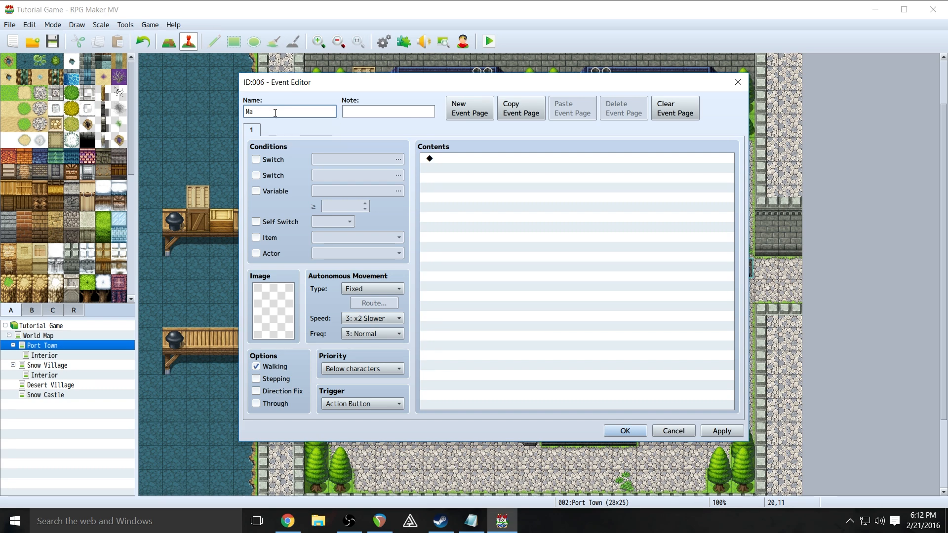
{"action": "type", "text": "n_1"}
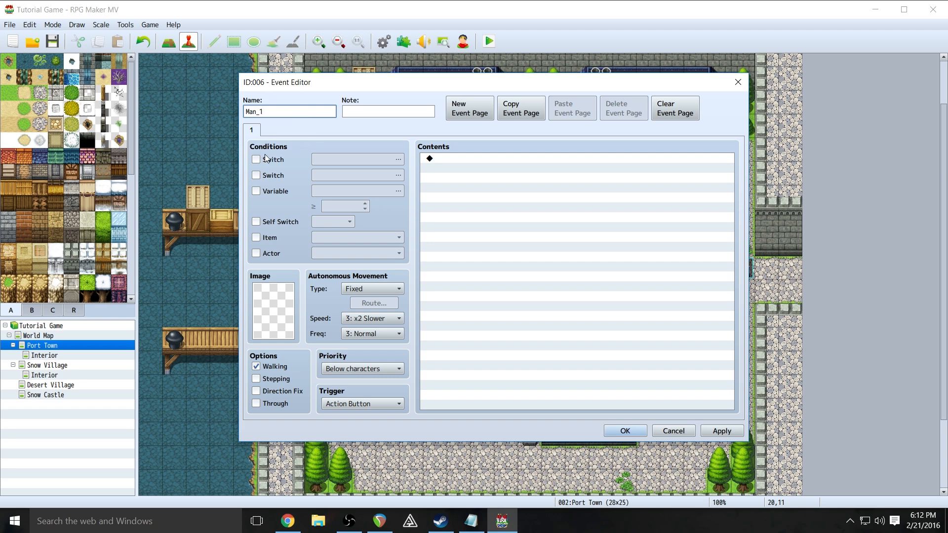
{"action": "double_click", "coordinate": [268, 309]}
{"action": "left_click_drag", "start_coordinate": [413, 176], "coordinate": [396, 161]}
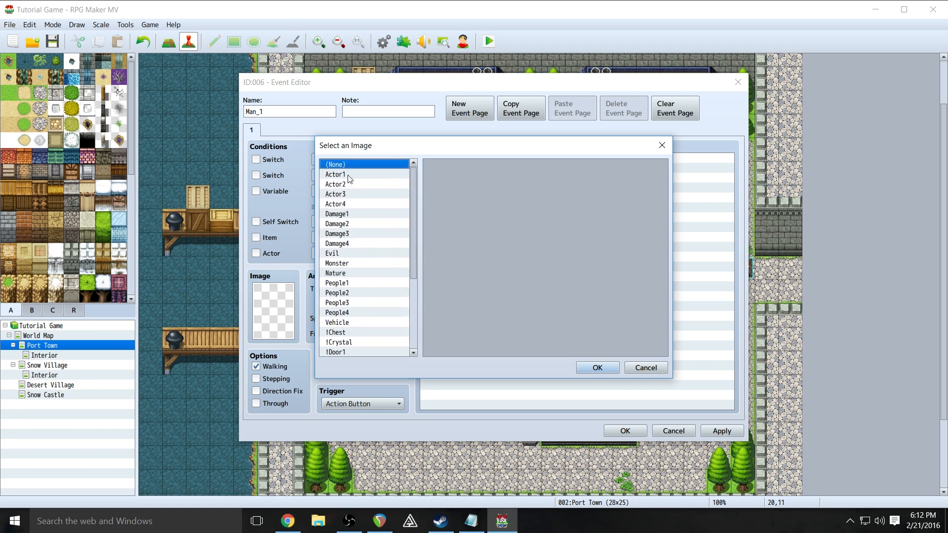
{"action": "left_click", "coordinate": [343, 172]}
{"action": "left_click", "coordinate": [343, 185]}
{"action": "left_click", "coordinate": [343, 206]}
{"action": "left_click", "coordinate": [342, 234]}
{"action": "left_click", "coordinate": [338, 261]}
- Use the seventh-column male villager from the People1 sheet as the event image
{"action": "left_click", "coordinate": [334, 283]}
{"action": "left_click", "coordinate": [329, 302]}
{"action": "left_click", "coordinate": [341, 323]}
{"action": "left_click", "coordinate": [342, 313]}
{"action": "left_click", "coordinate": [340, 293]}
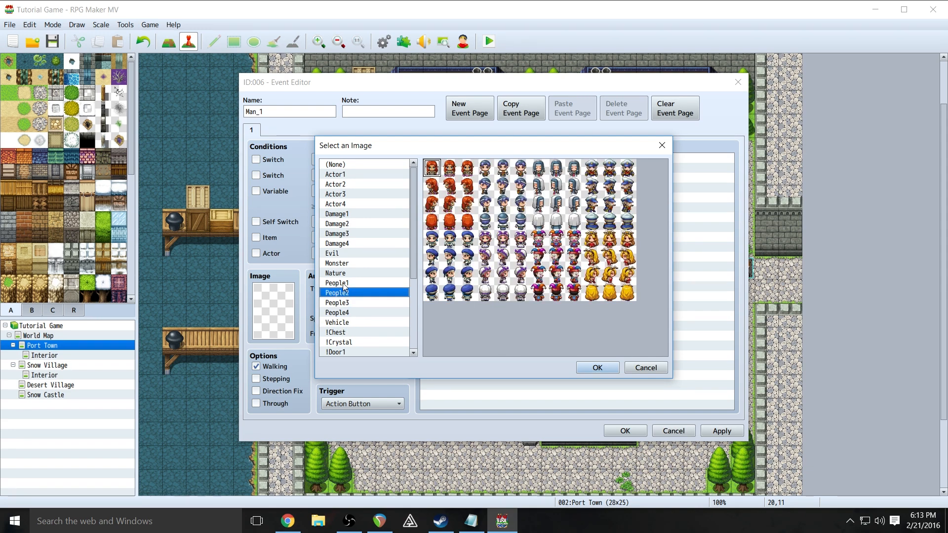
{"action": "left_click", "coordinate": [337, 282]}
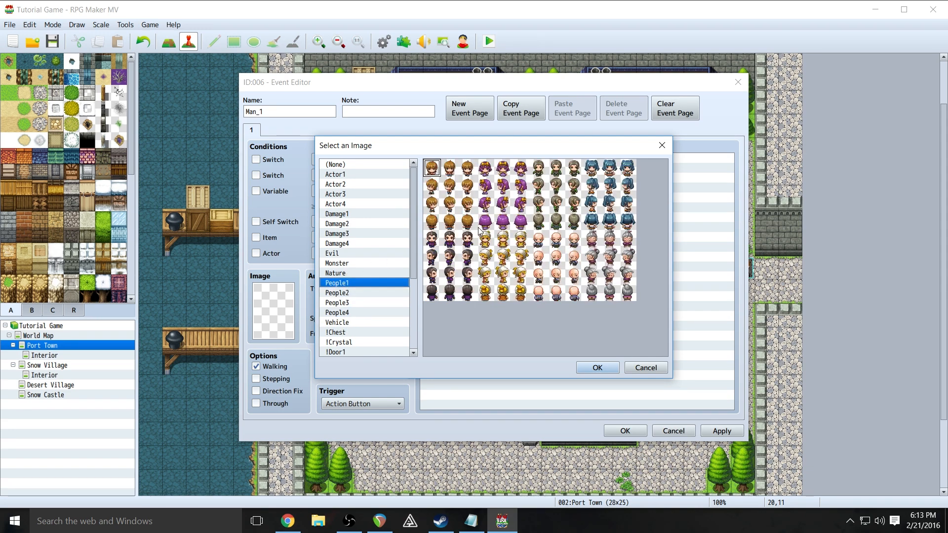
{"action": "left_click", "coordinate": [557, 169]}
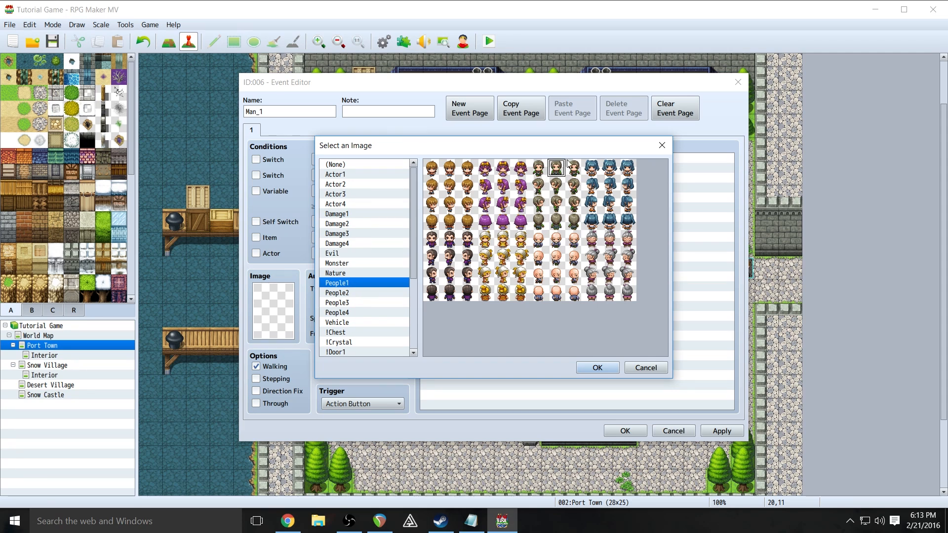
{"action": "left_click", "coordinate": [539, 171]}
{"action": "left_click", "coordinate": [595, 368]}
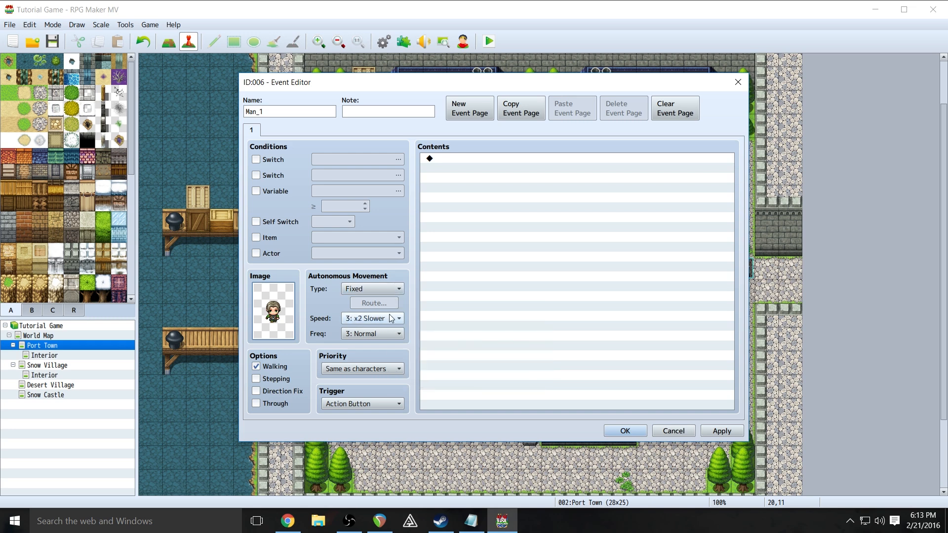
- Set autonomous movement to Random, with speed 3: x2 Slower and frequency 3: Normal
{"action": "left_click", "coordinate": [377, 289]}
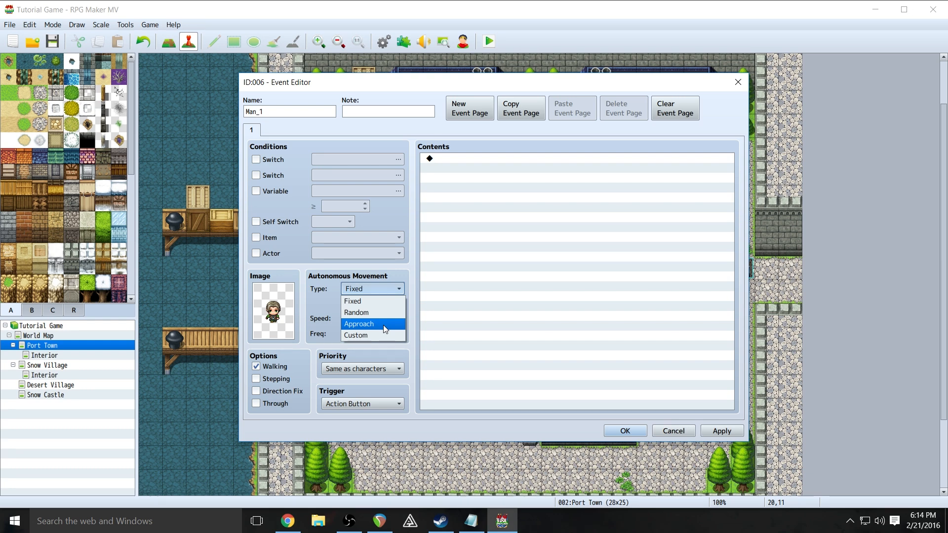
{"action": "left_click", "coordinate": [374, 312]}
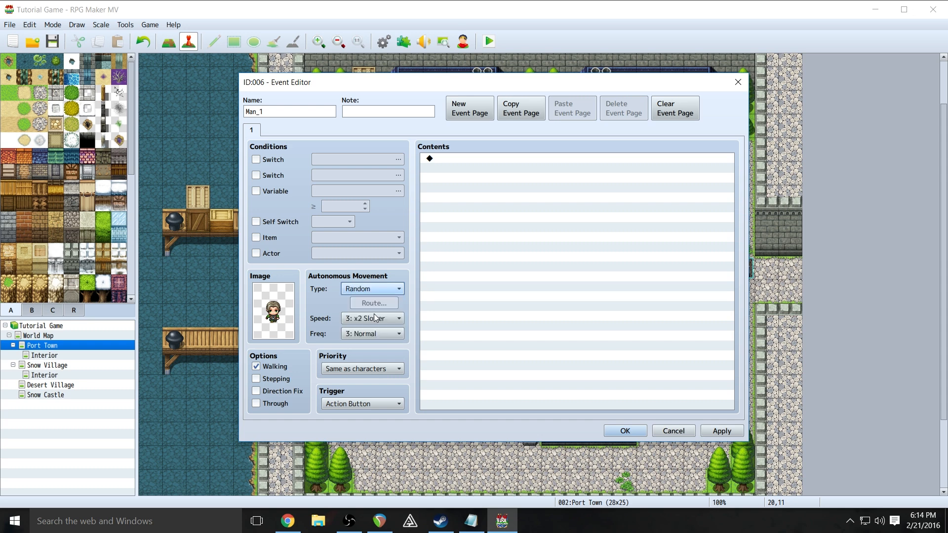
{"action": "left_click", "coordinate": [378, 318]}
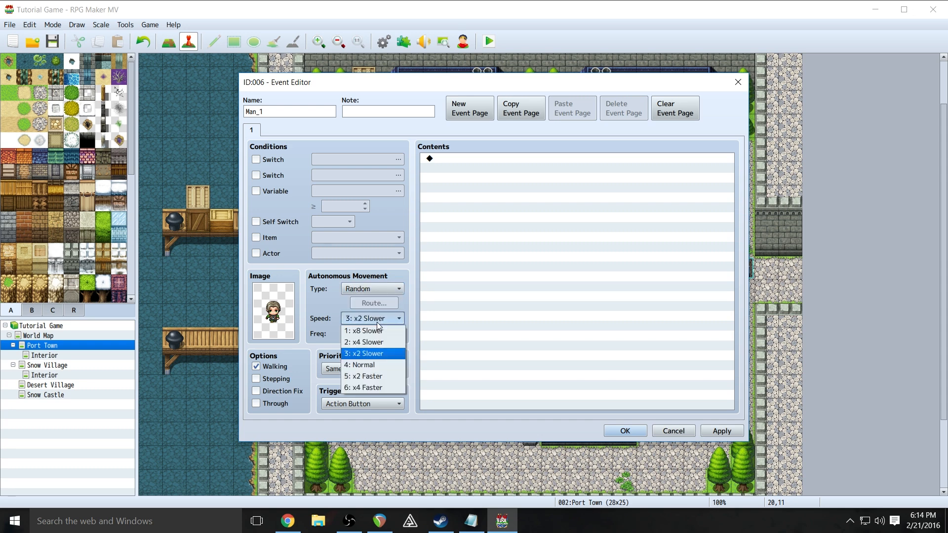
{"action": "left_click", "coordinate": [382, 354]}
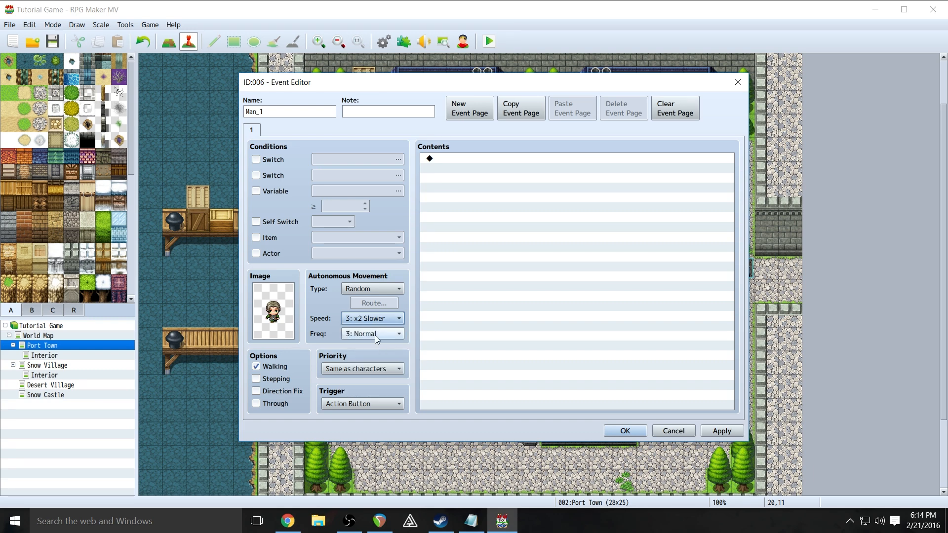
{"action": "left_click", "coordinate": [374, 335]}
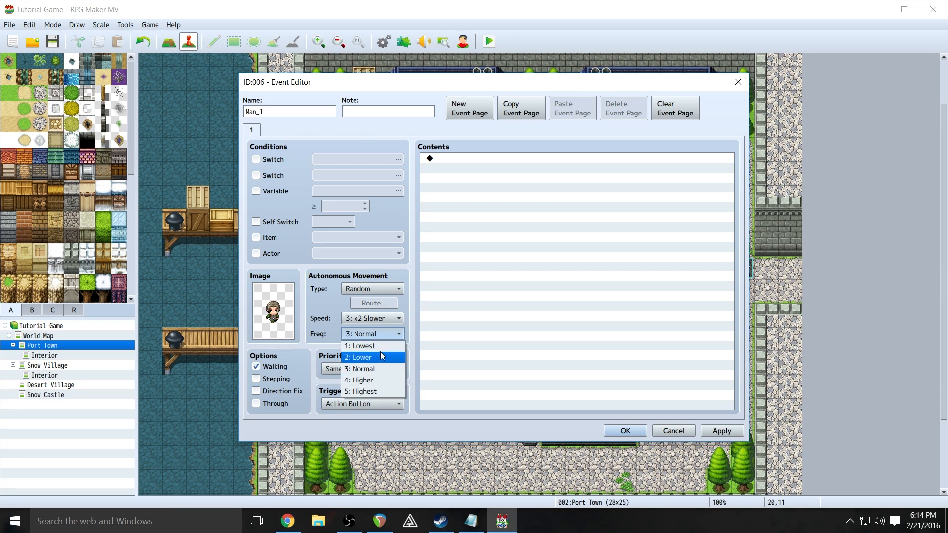
{"action": "left_click", "coordinate": [379, 369]}
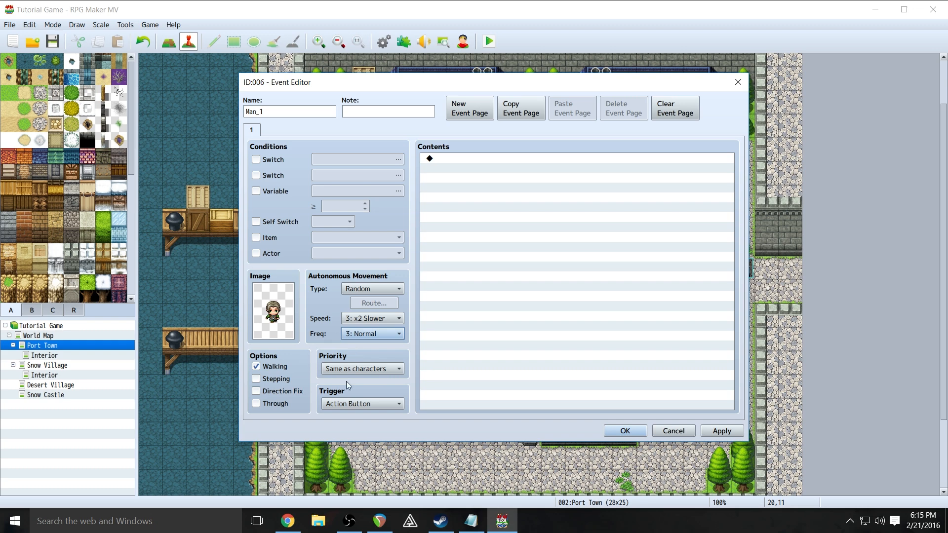
{"action": "left_click", "coordinate": [387, 375]}
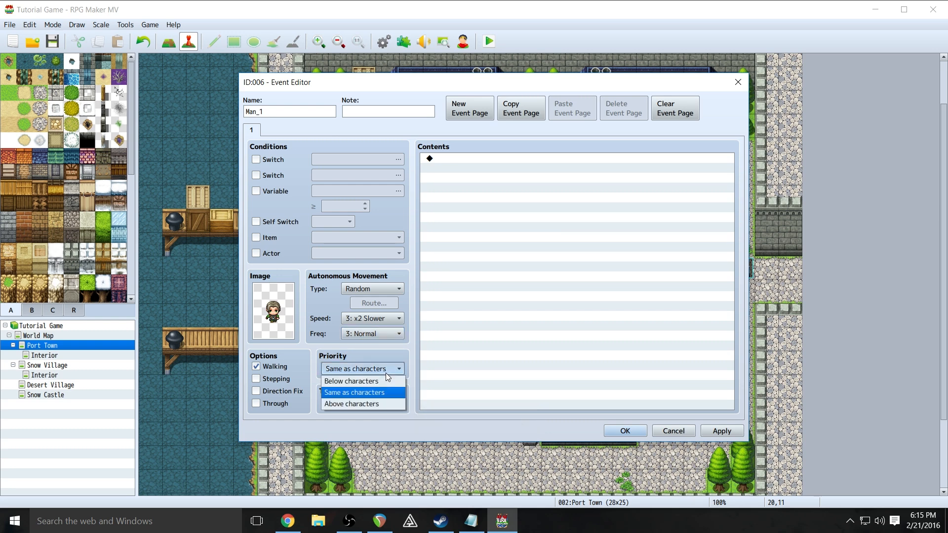
{"action": "left_click", "coordinate": [387, 374]}
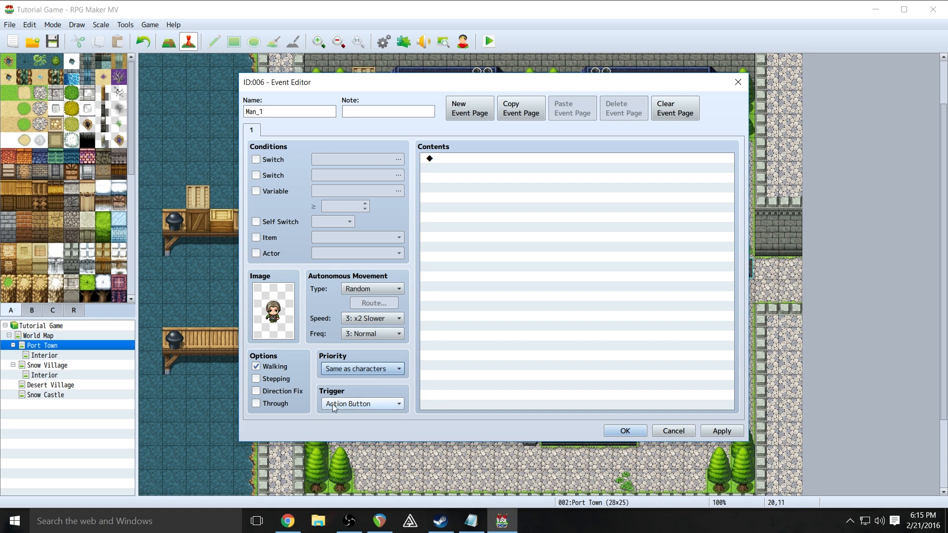
{"action": "left_click", "coordinate": [371, 404]}
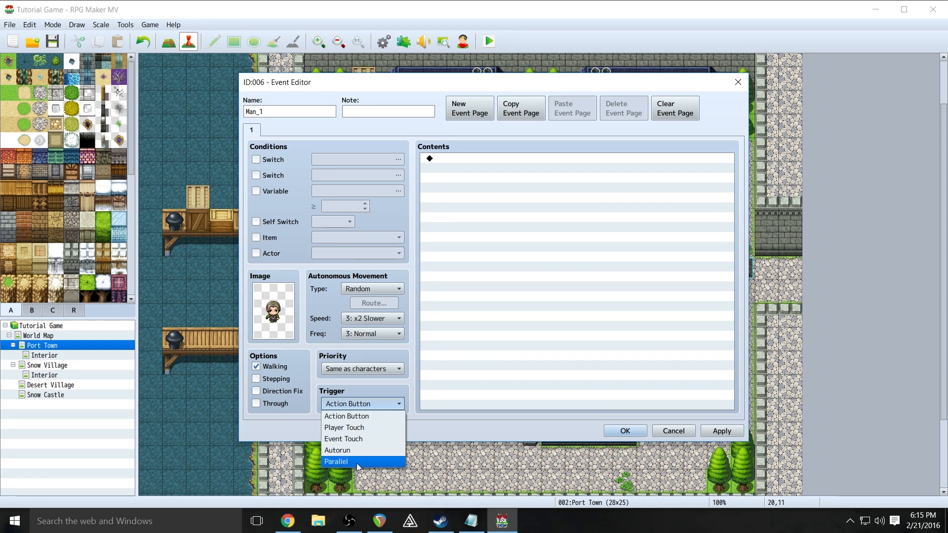
{"action": "left_click", "coordinate": [371, 415]}
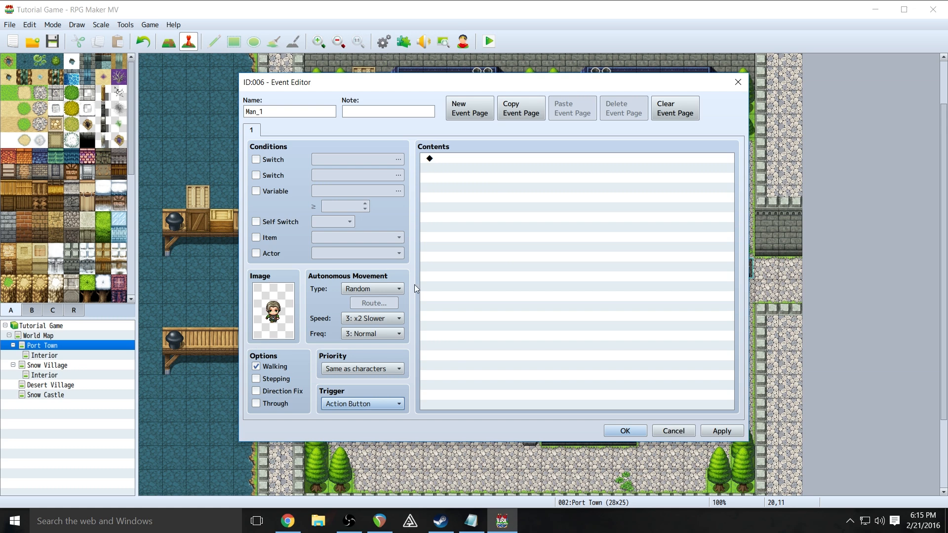
{"action": "left_click", "coordinate": [460, 158]}
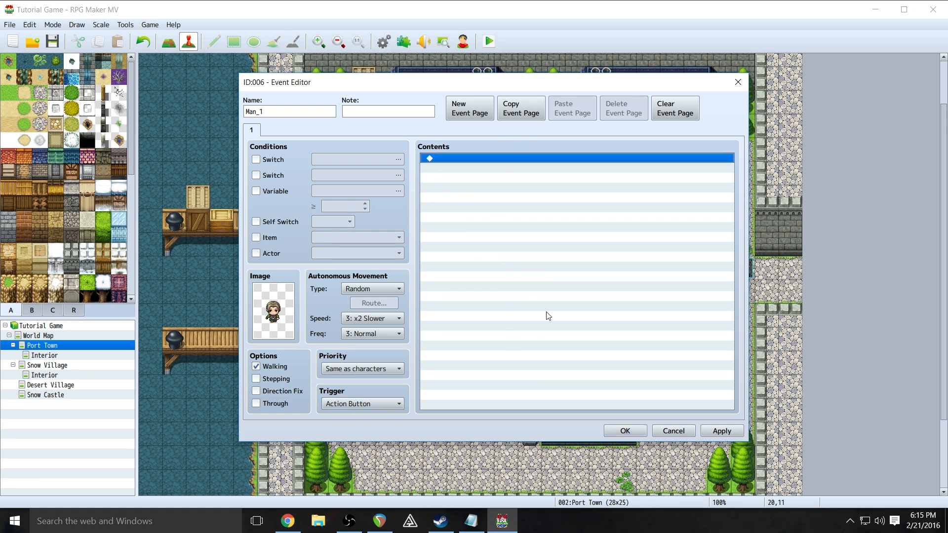
- Open the Event Commands list from Man_1's contents and move it into view
{"action": "right_click", "coordinate": [445, 159]}
{"action": "left_click", "coordinate": [461, 165]}
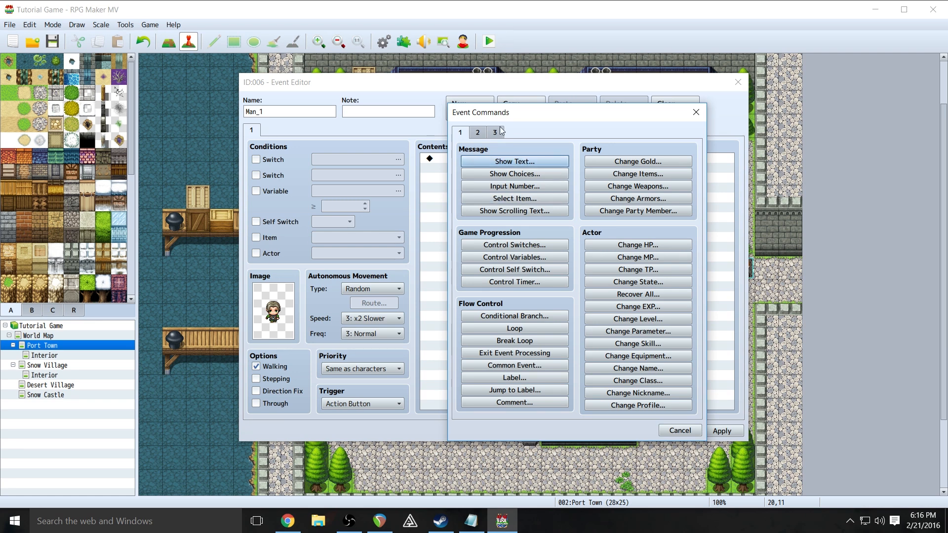
{"action": "left_click_drag", "start_coordinate": [518, 116], "coordinate": [459, 91]}
{"action": "left_click_drag", "start_coordinate": [376, 84], "coordinate": [415, 123]}
{"action": "left_click", "coordinate": [383, 531]}
{"action": "left_click", "coordinate": [352, 528]}
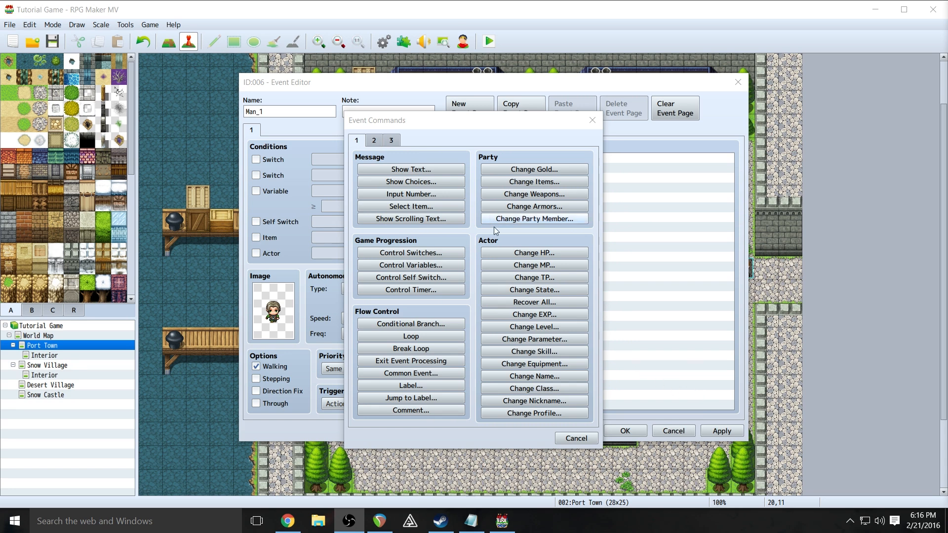
{"action": "left_click_drag", "start_coordinate": [476, 127], "coordinate": [532, 98]}
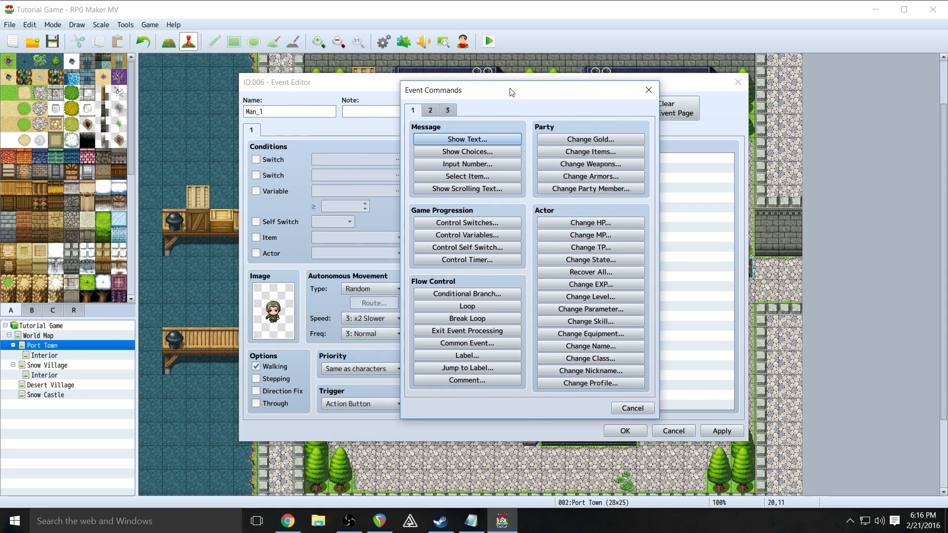
- Browse the command pages, then choose Show Text from page 1
{"action": "left_click", "coordinate": [430, 110]}
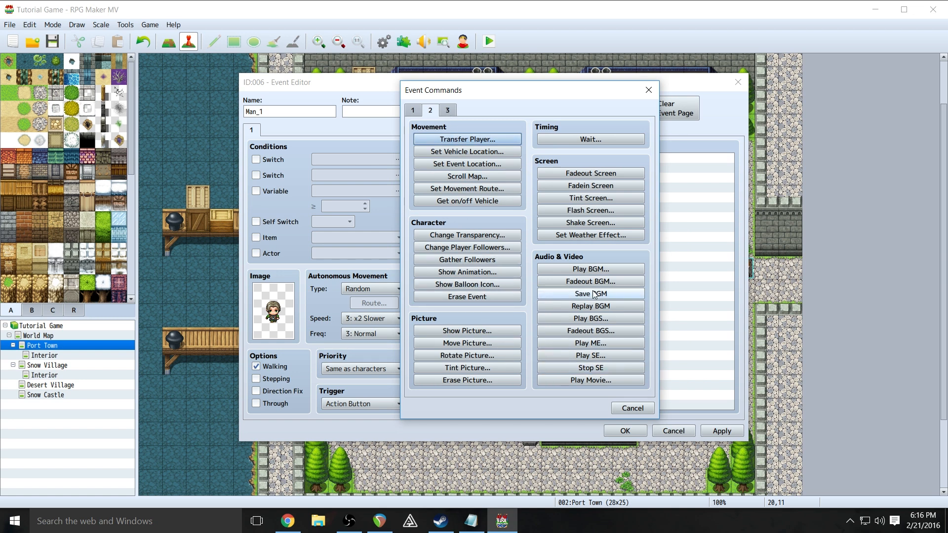
{"action": "left_click", "coordinate": [451, 109]}
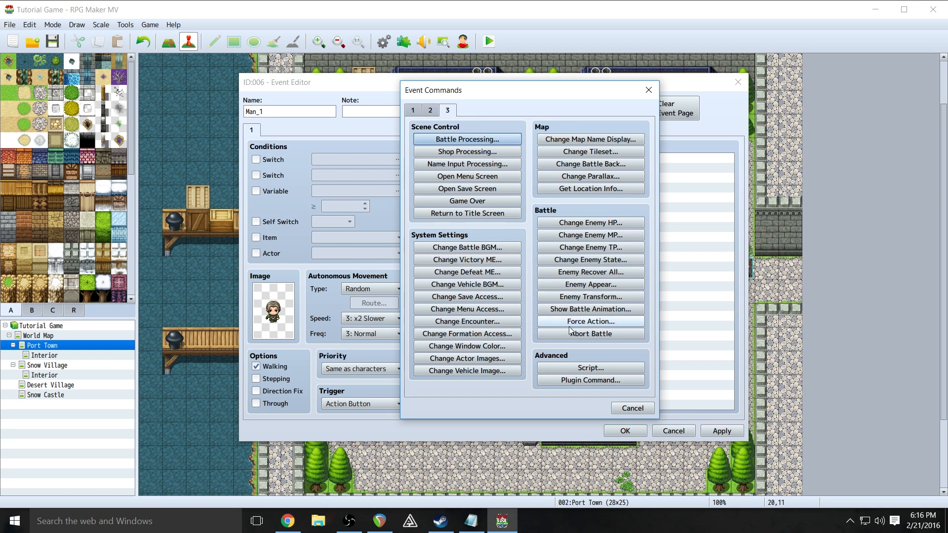
{"action": "left_click", "coordinate": [413, 111]}
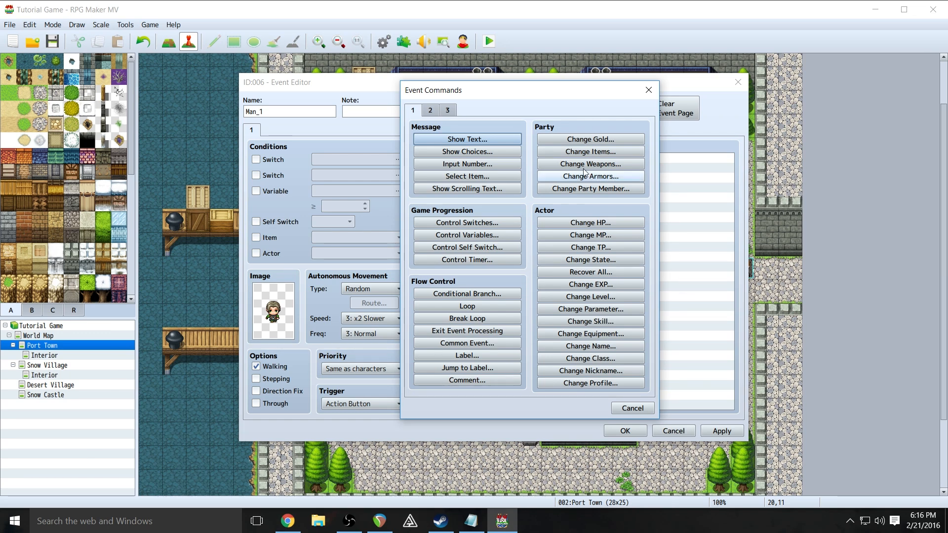
{"action": "left_click", "coordinate": [467, 140]}
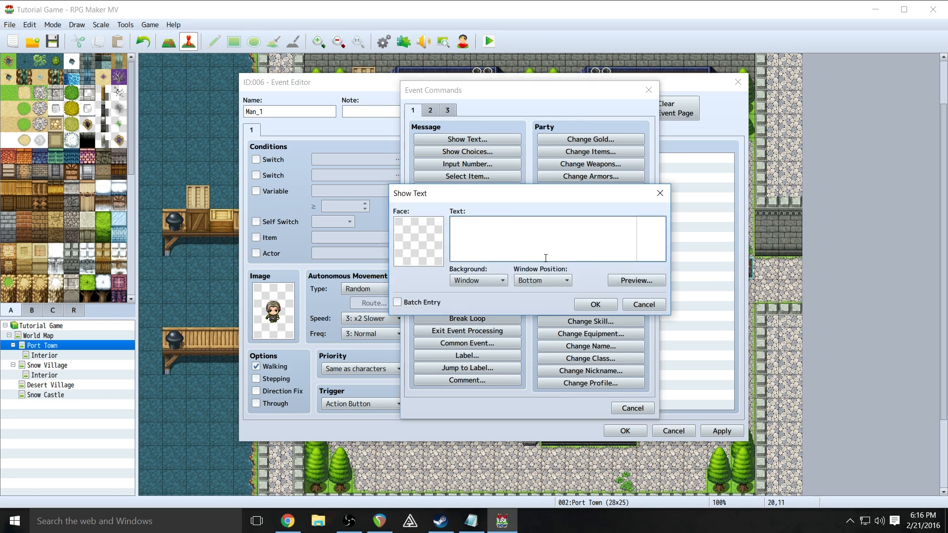
- Set the message face to the brown-haired man from People1 and preview it
{"action": "left_click_drag", "start_coordinate": [520, 194], "coordinate": [506, 165]}
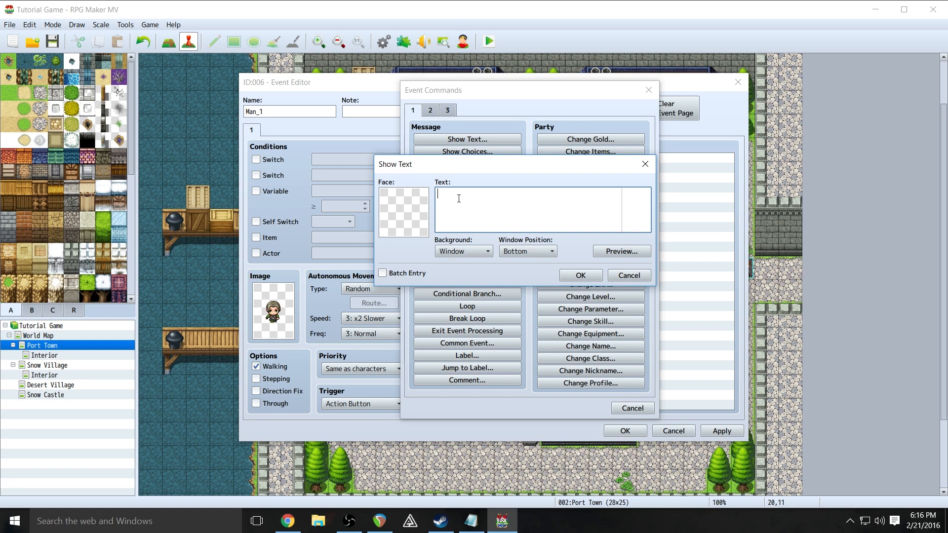
{"action": "left_click", "coordinate": [405, 204]}
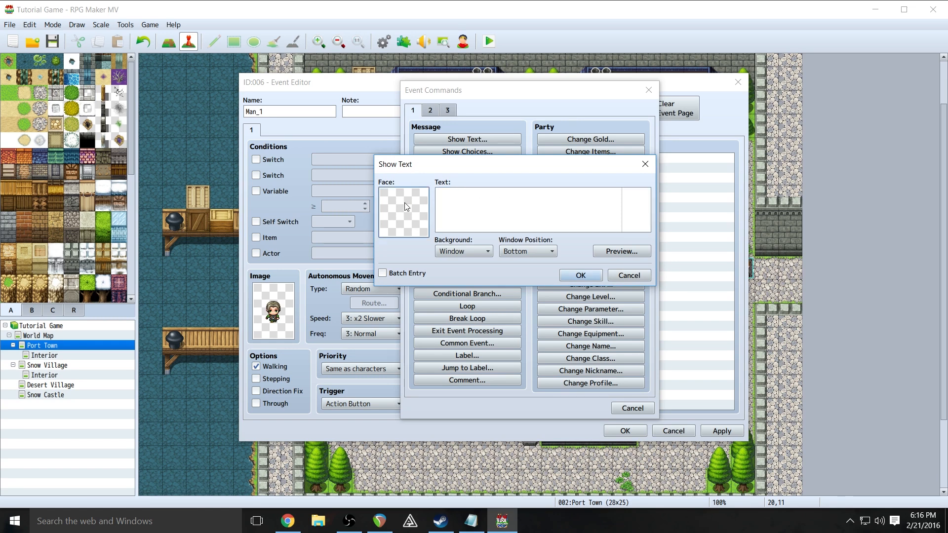
{"action": "double_click", "coordinate": [404, 202]}
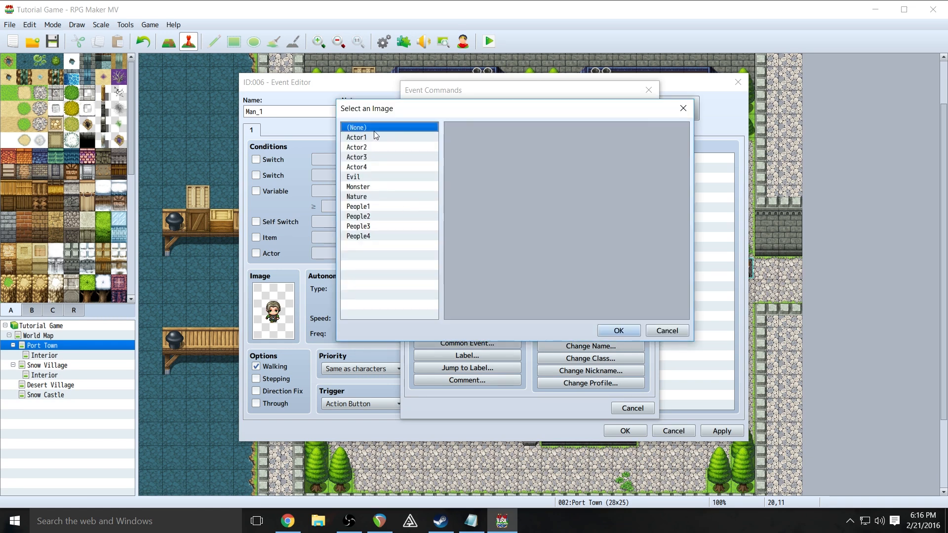
{"action": "left_click", "coordinate": [372, 206]}
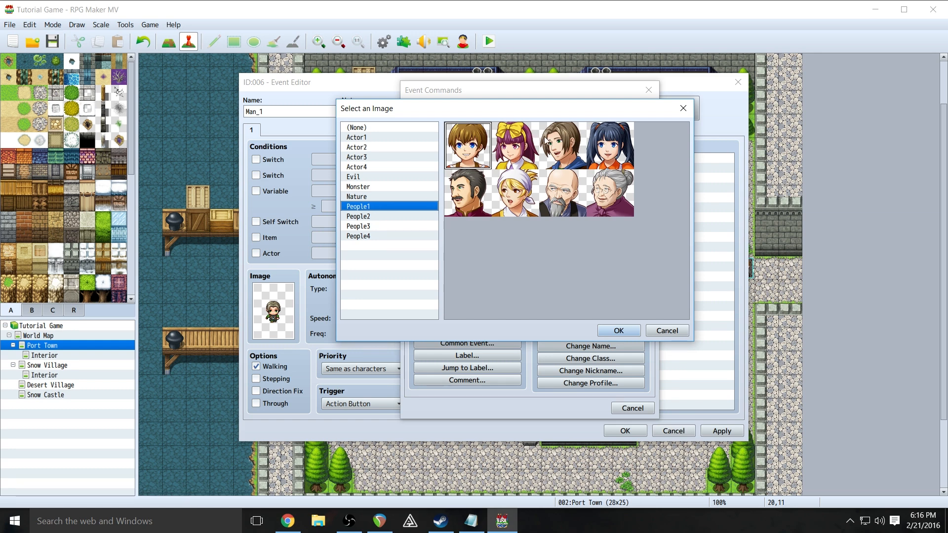
{"action": "left_click", "coordinate": [560, 146]}
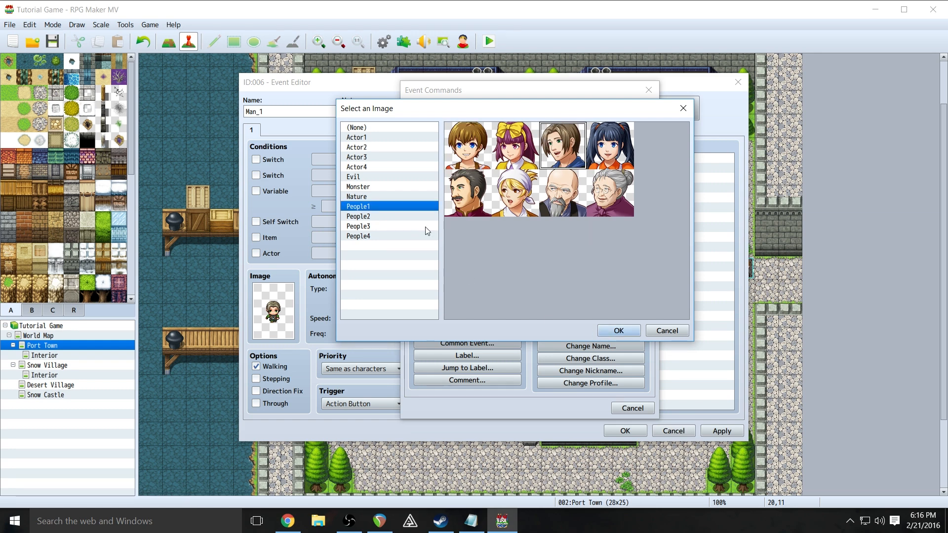
{"action": "left_click", "coordinate": [401, 216]}
{"action": "left_click", "coordinate": [389, 209]}
{"action": "left_click", "coordinate": [619, 330]}
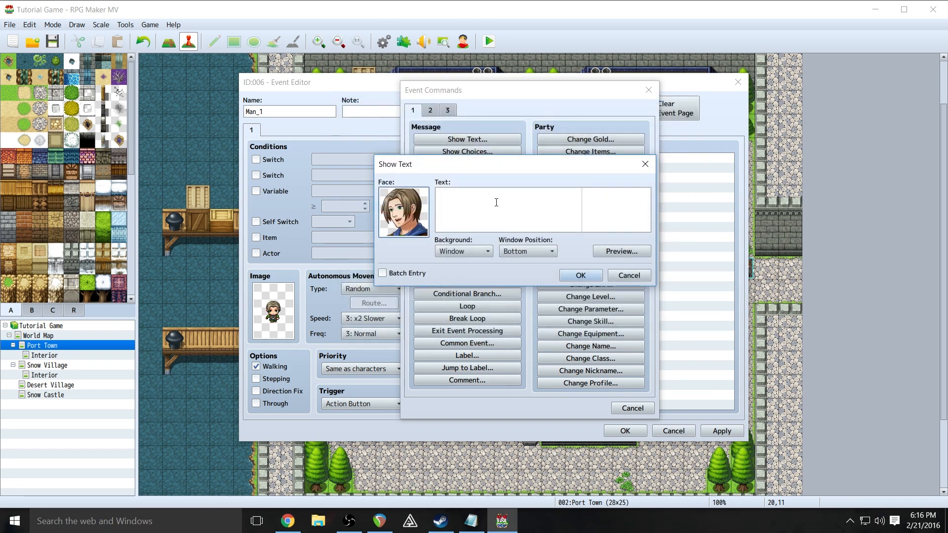
{"action": "left_click", "coordinate": [610, 255]}
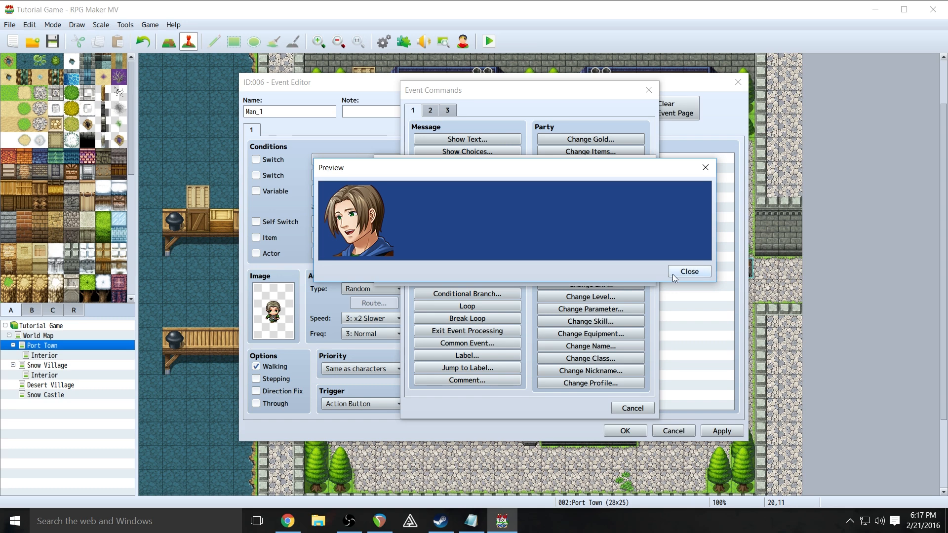
{"action": "left_click", "coordinate": [689, 271]}
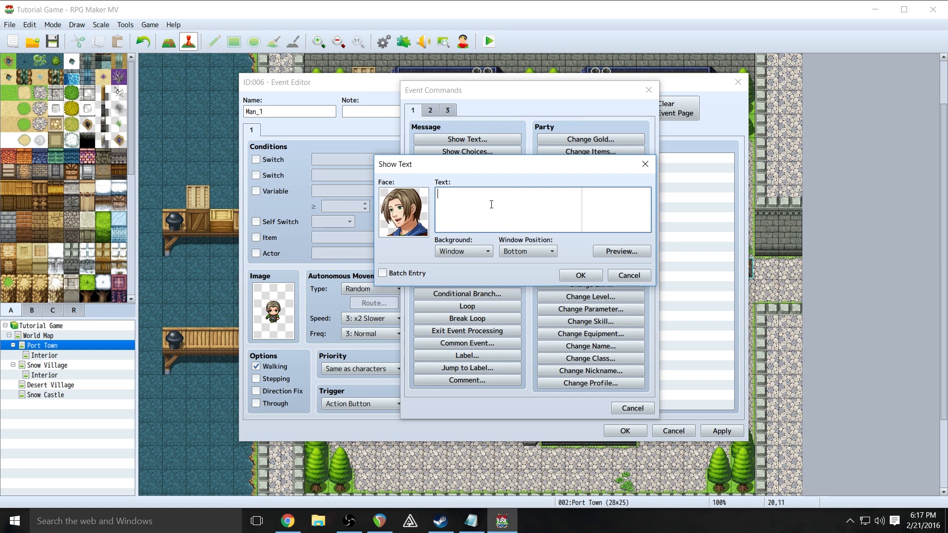
- Enter the two-line text 'Ah! I just love the smell of a cool ocean / breeze!'
{"action": "type", "text": "Ah! I just love the sm"}
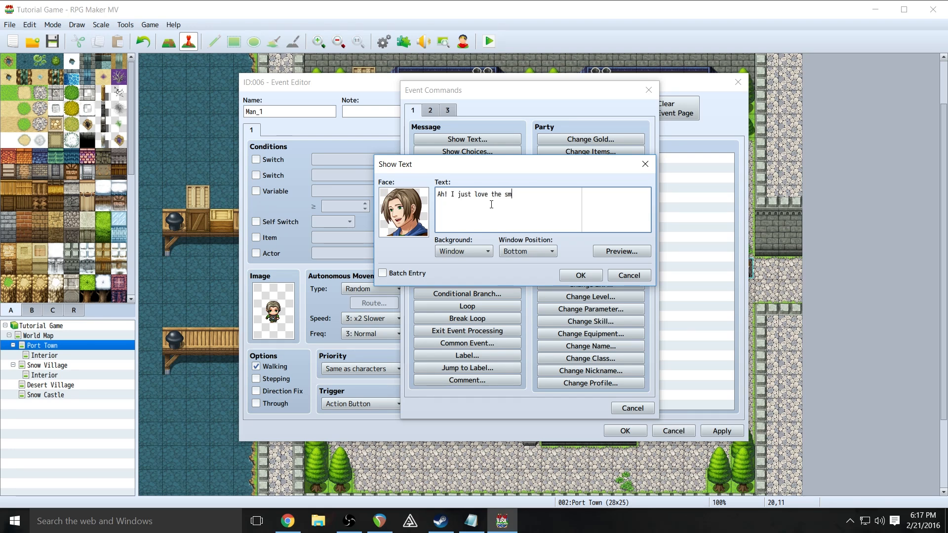
{"action": "type", "text": "ell of a cool ocean"}
{"action": "key", "text": "Return"}
{"action": "type", "text": "breeze!"}
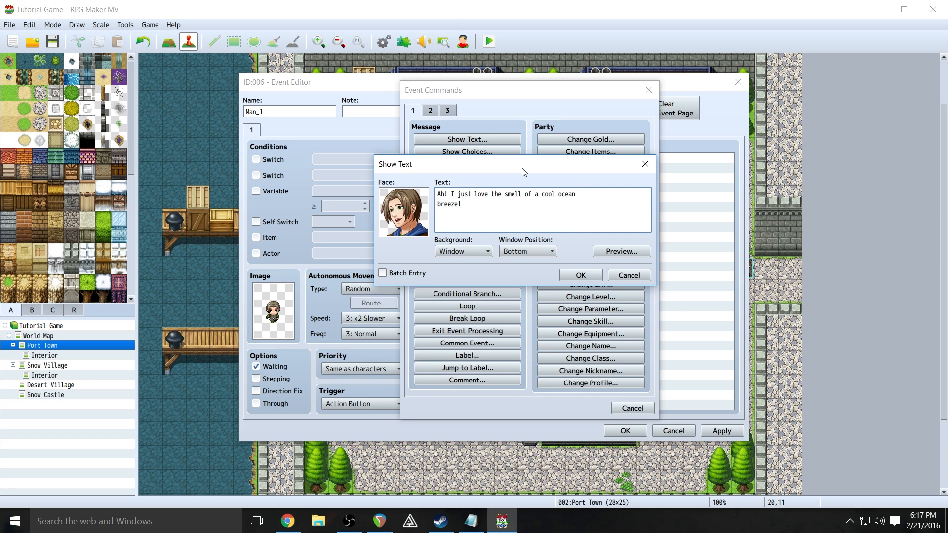
- Preview the message and add it to the event with Window background and Bottom position
{"action": "left_click", "coordinate": [626, 252]}
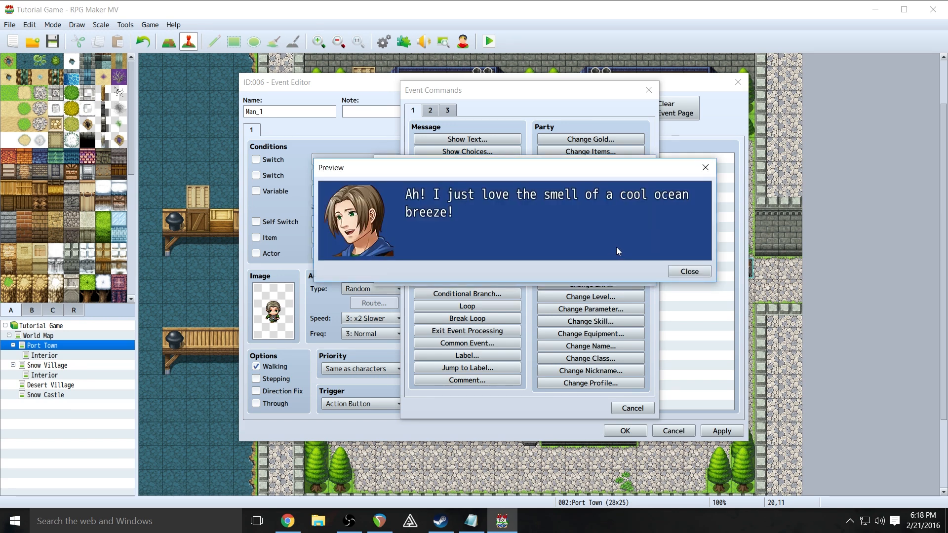
{"action": "left_click", "coordinate": [690, 272]}
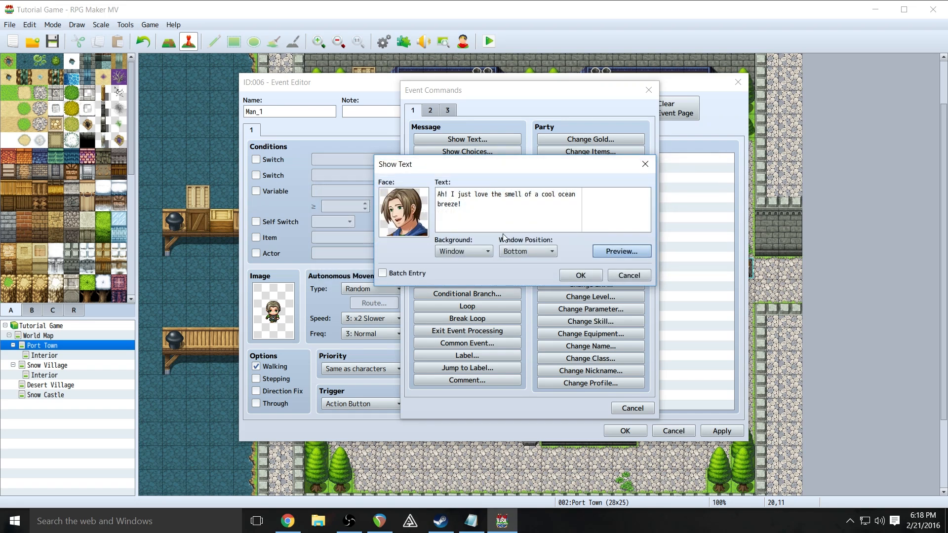
{"action": "left_click", "coordinate": [483, 253]}
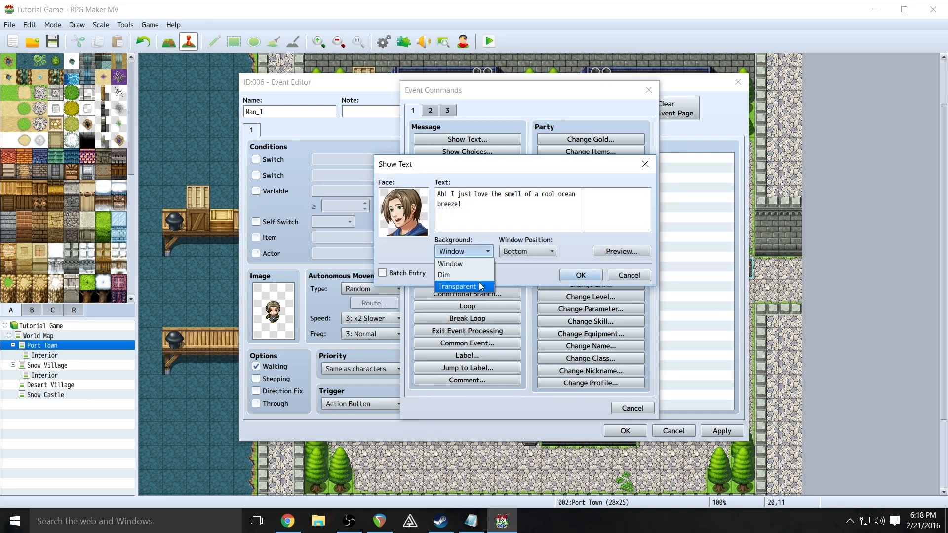
{"action": "left_click", "coordinate": [457, 264]}
{"action": "left_click", "coordinate": [538, 251]}
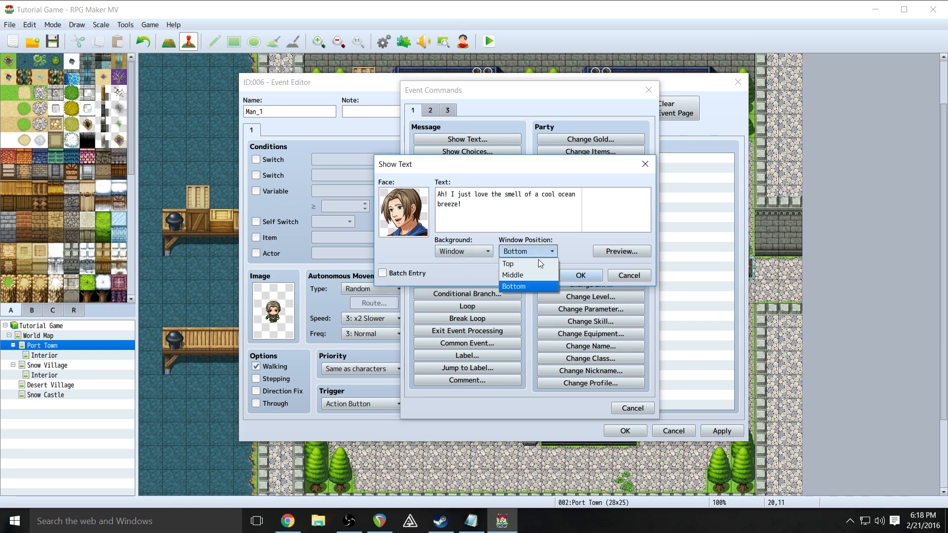
{"action": "left_click", "coordinate": [527, 275]}
{"action": "left_click", "coordinate": [535, 252]}
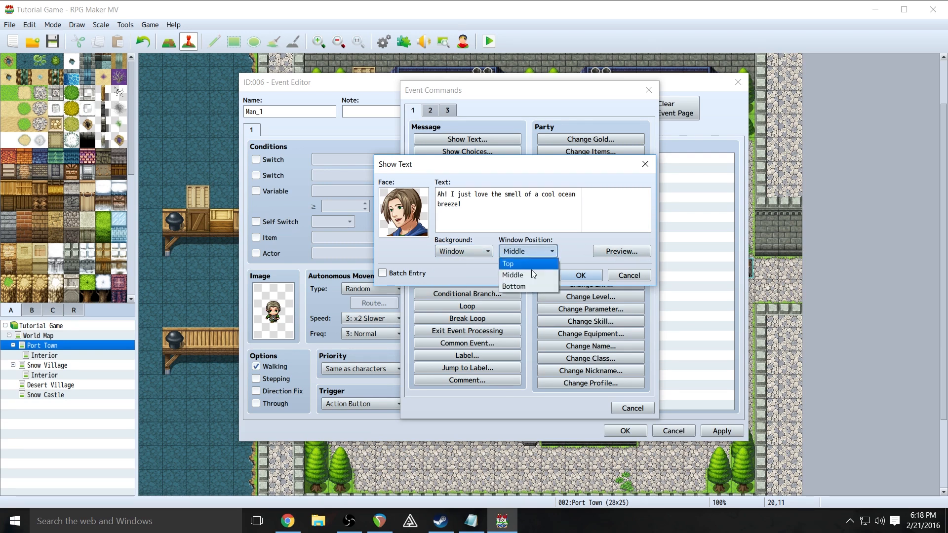
{"action": "left_click", "coordinate": [527, 287]}
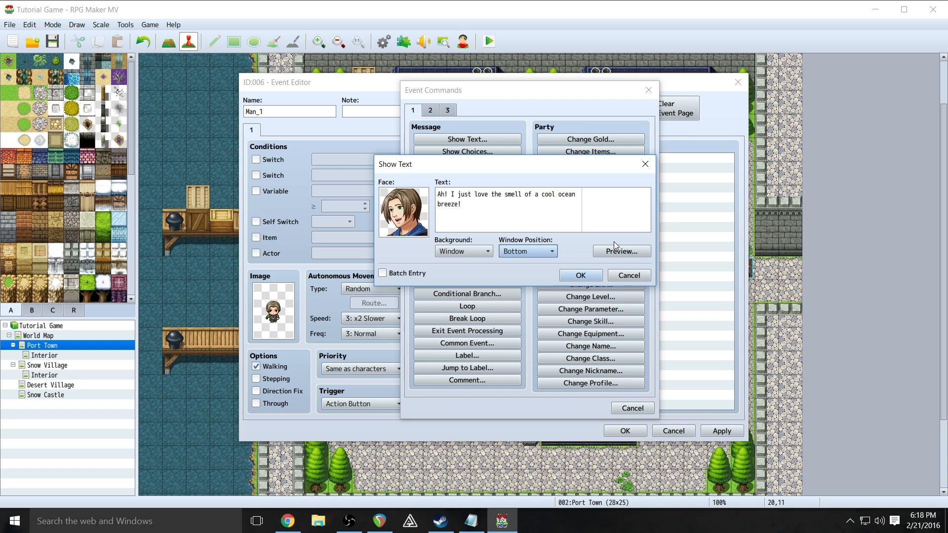
{"action": "left_click", "coordinate": [551, 253]}
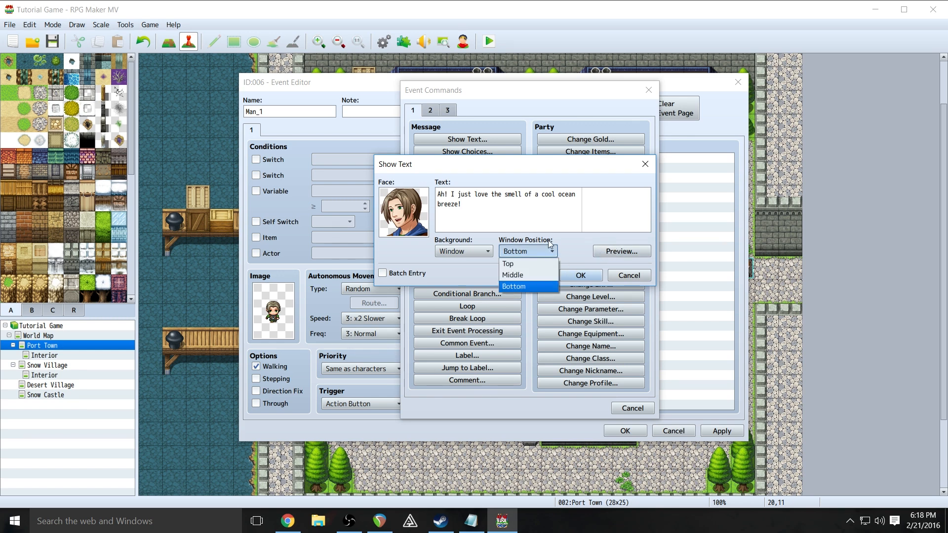
{"action": "left_click", "coordinate": [537, 283]}
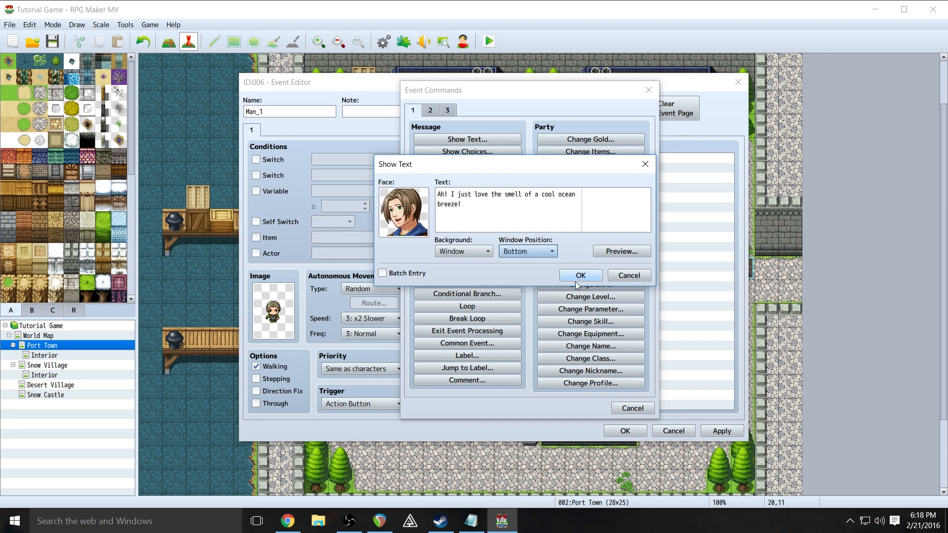
{"action": "left_click", "coordinate": [577, 285]}
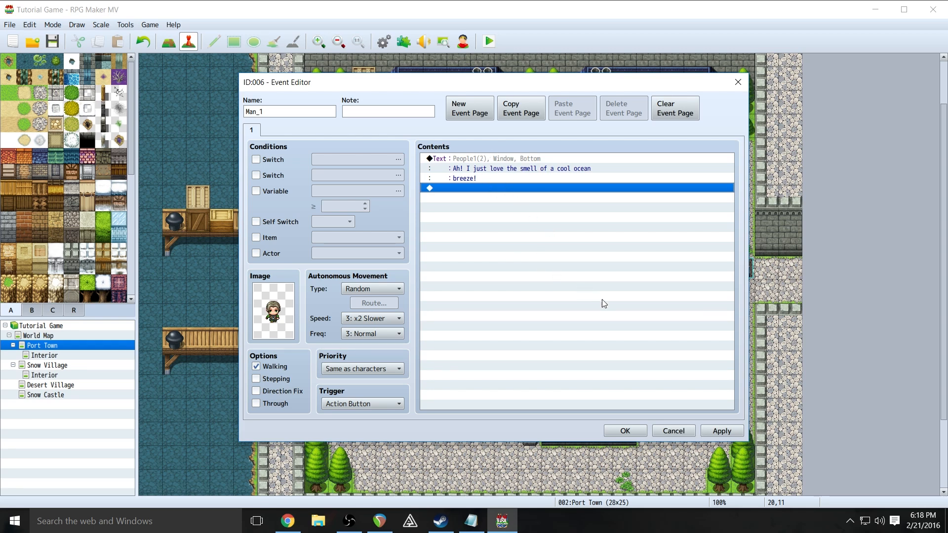
- Apply the Man_1 changes, close the Event Editor, and launch a playtest
{"action": "left_click", "coordinate": [721, 432]}
{"action": "left_click", "coordinate": [627, 431]}
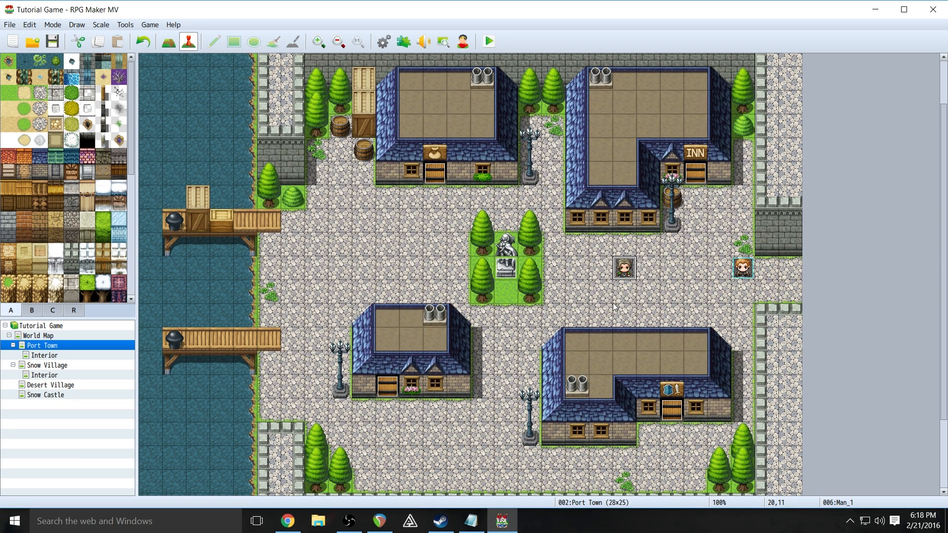
{"action": "left_click", "coordinate": [484, 42]}
- Save, start a New Game, read through Man_1's ocean-breeze message, then close the game
{"action": "left_click", "coordinate": [442, 278]}
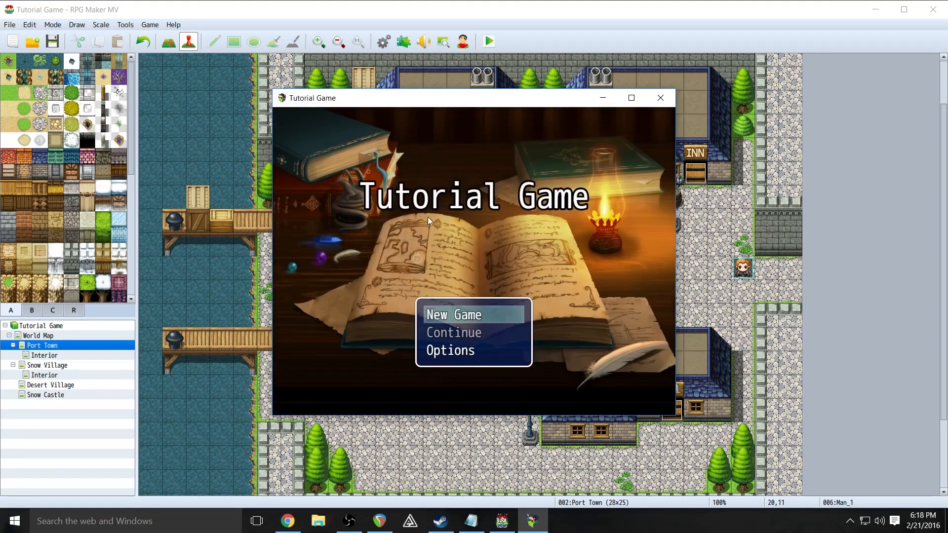
{"action": "key", "text": "Return"}
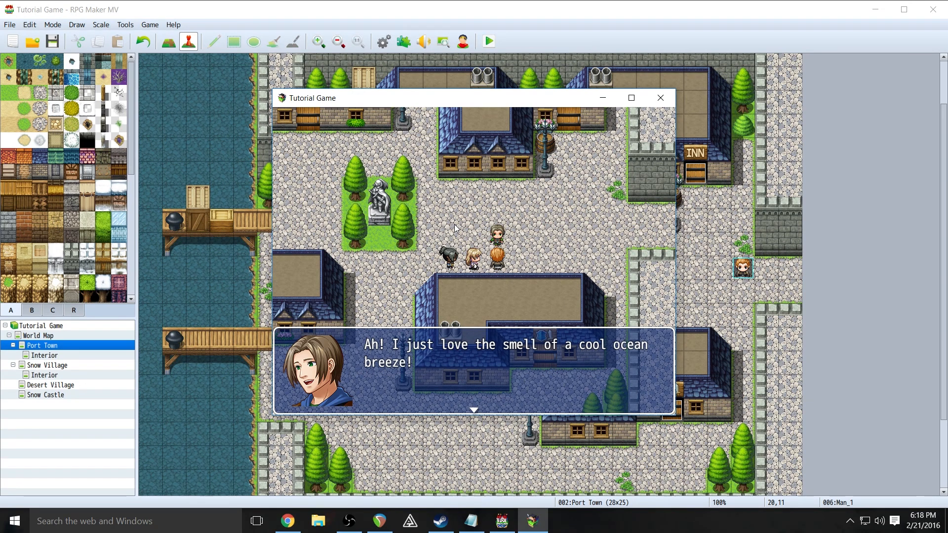
{"action": "key", "text": "Return"}
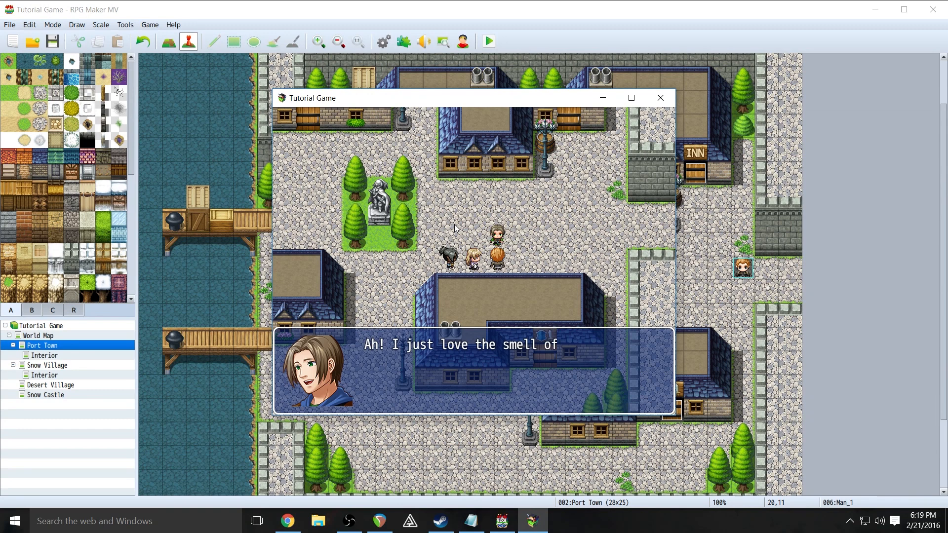
{"action": "key", "text": "Return"}
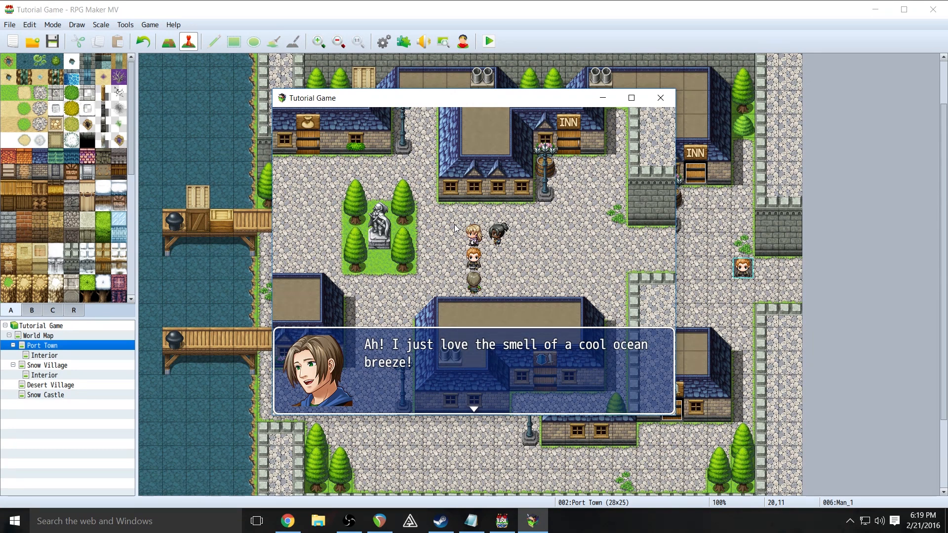
{"action": "key", "text": "Return"}
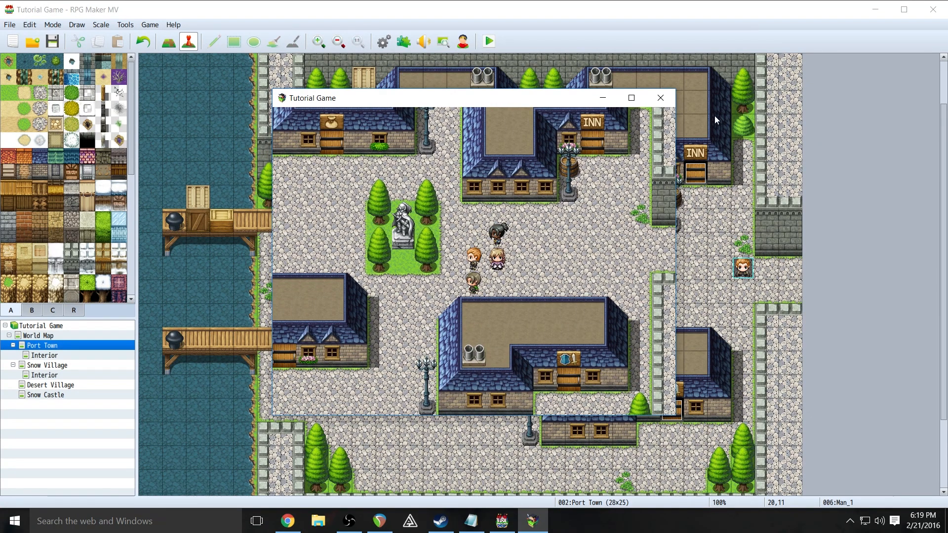
{"action": "left_click", "coordinate": [660, 97]}
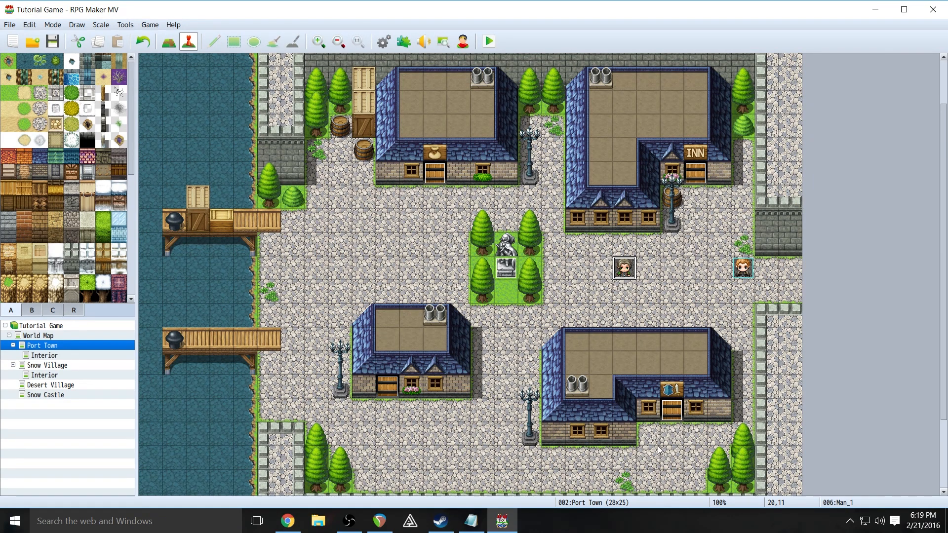
{"action": "left_click_drag", "start_coordinate": [944, 106], "coordinate": [943, 146]}
{"action": "left_click", "coordinate": [507, 217]}
{"action": "right_click", "coordinate": [507, 216]}
{"action": "left_click", "coordinate": [539, 222]}
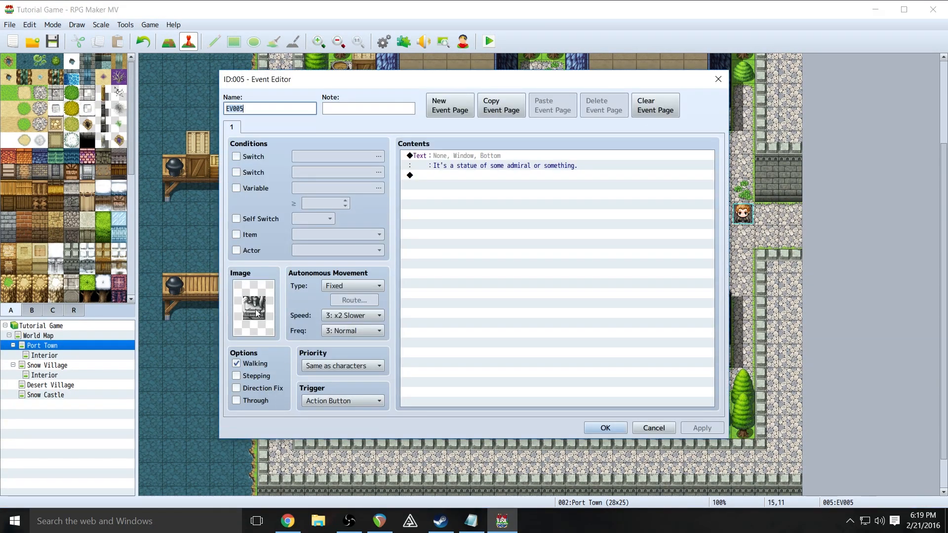
{"action": "left_click", "coordinate": [675, 429]}
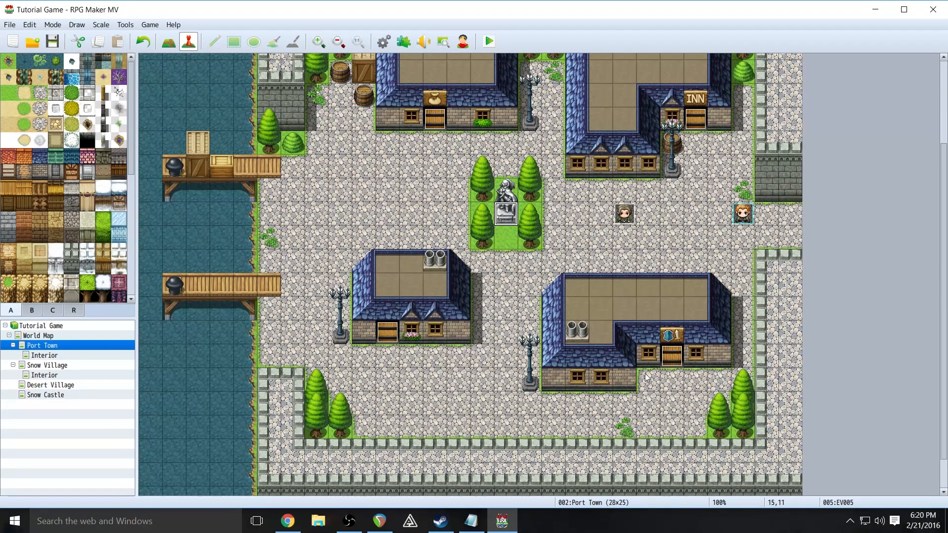
{"action": "left_click", "coordinate": [32, 310]}
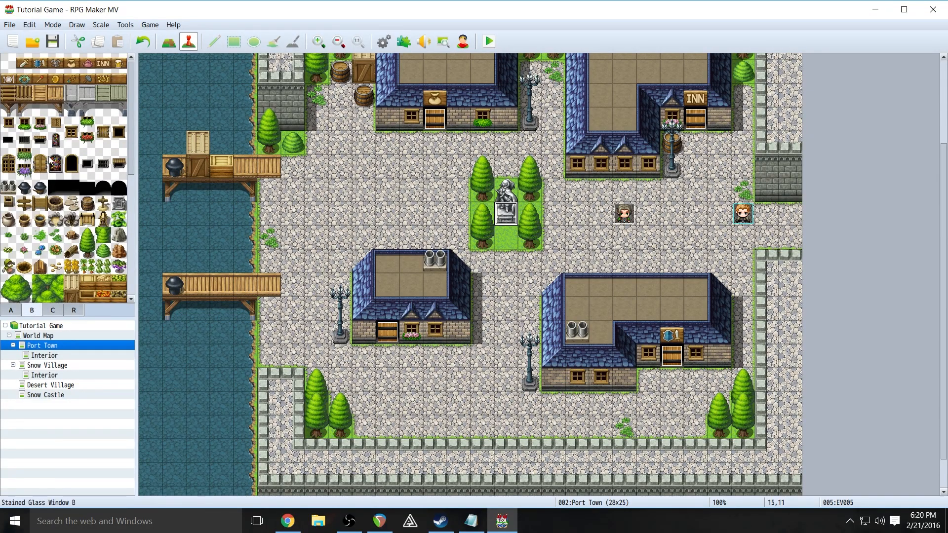
{"action": "left_click", "coordinate": [87, 219]}
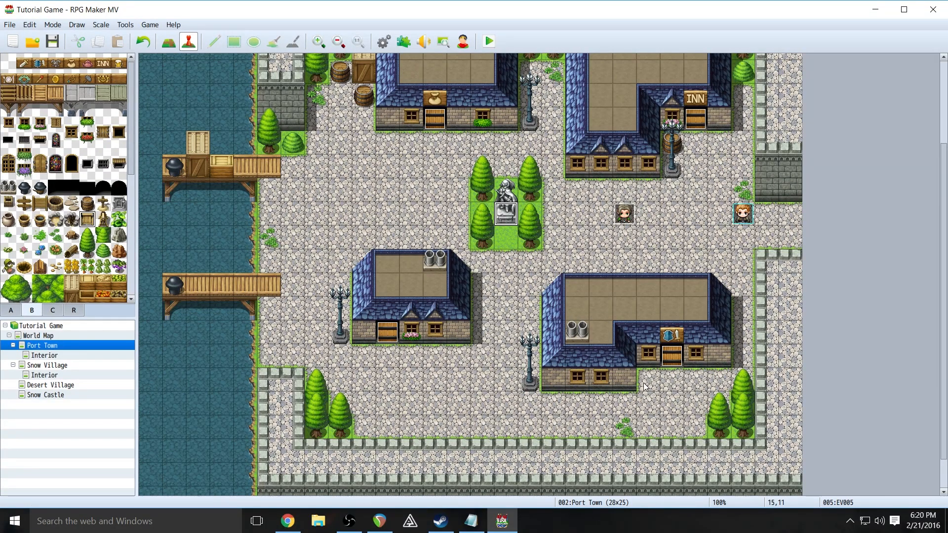
{"action": "left_click", "coordinate": [169, 42]}
{"action": "left_click", "coordinate": [648, 380]}
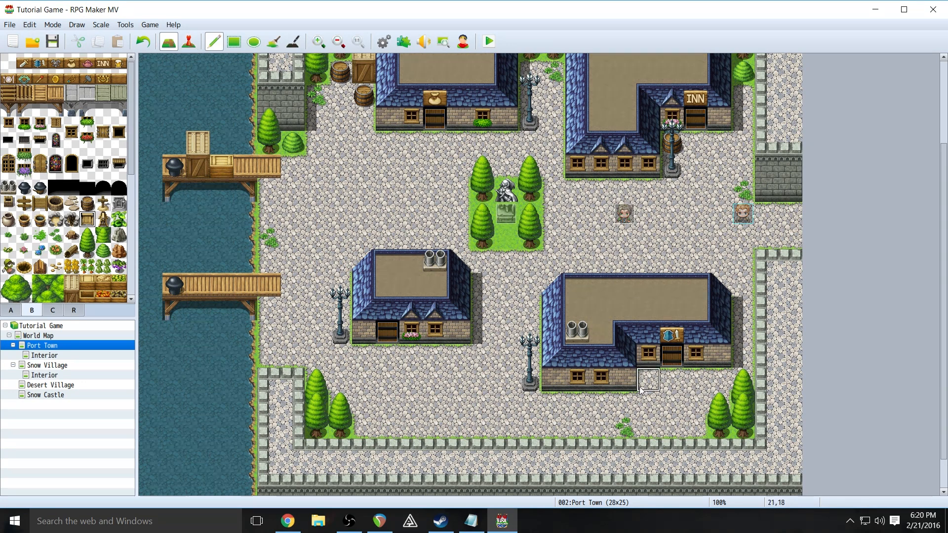
{"action": "left_click", "coordinate": [384, 333]}
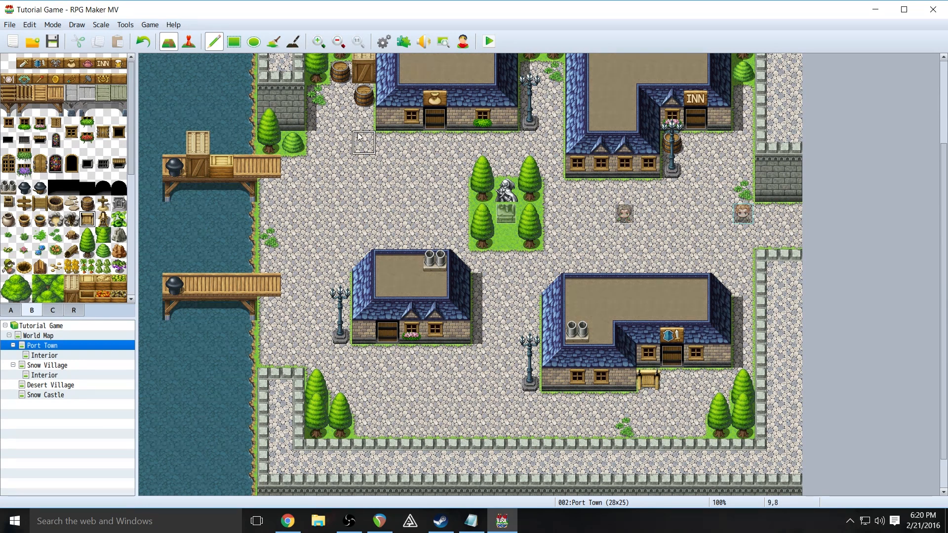
{"action": "left_click", "coordinate": [144, 41]}
{"action": "left_click", "coordinate": [189, 42]}
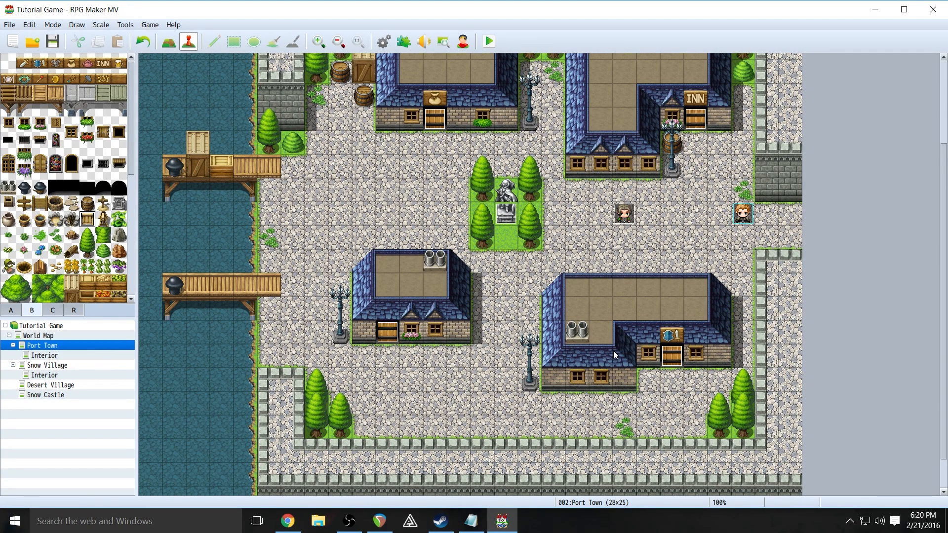
- Create a new event below the lower-right house and name it Shop Sign_1
{"action": "right_click", "coordinate": [649, 381]}
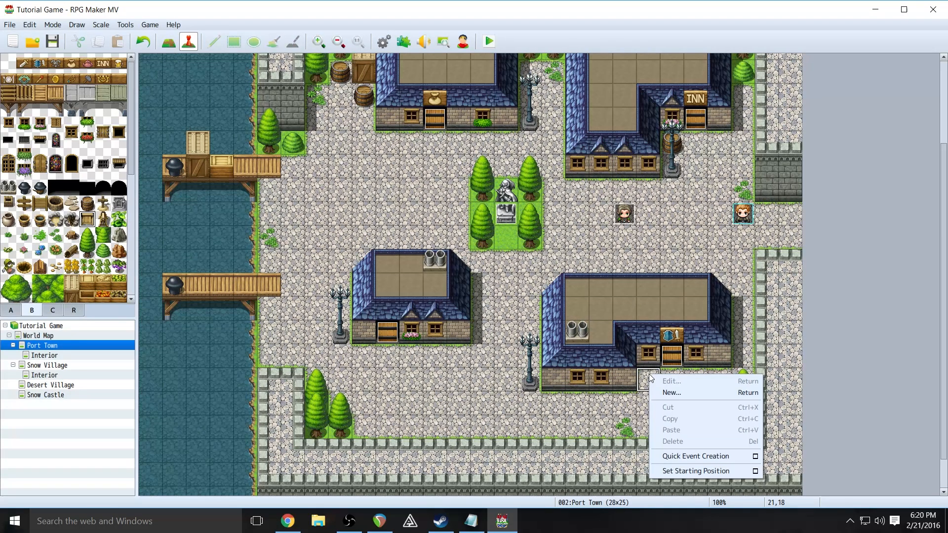
{"action": "left_click", "coordinate": [662, 393]}
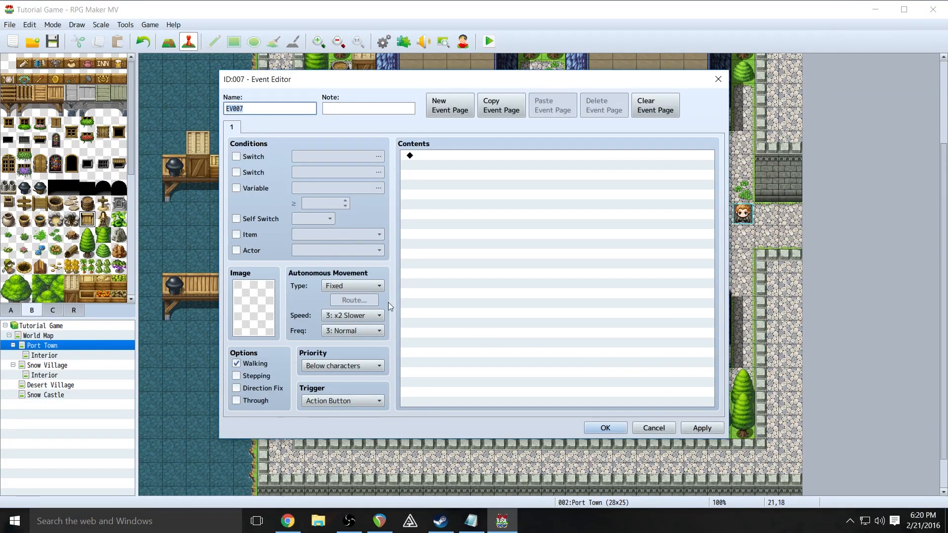
{"action": "type", "text": "Shop Sign_1"}
- Give Shop Sign_1 the wooden gate tile from Tileset B as its image
{"action": "double_click", "coordinate": [253, 300]}
{"action": "left_click_drag", "start_coordinate": [395, 200], "coordinate": [405, 291]}
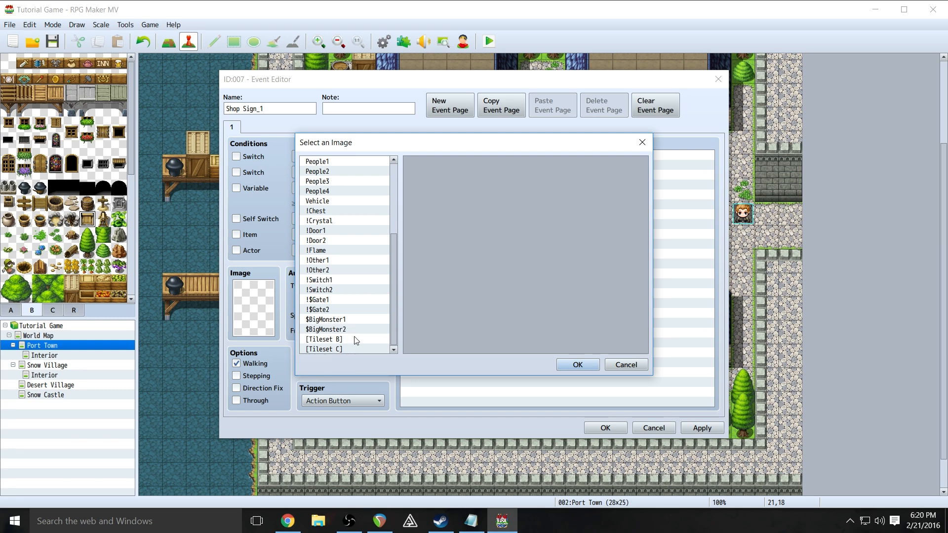
{"action": "left_click", "coordinate": [329, 340]}
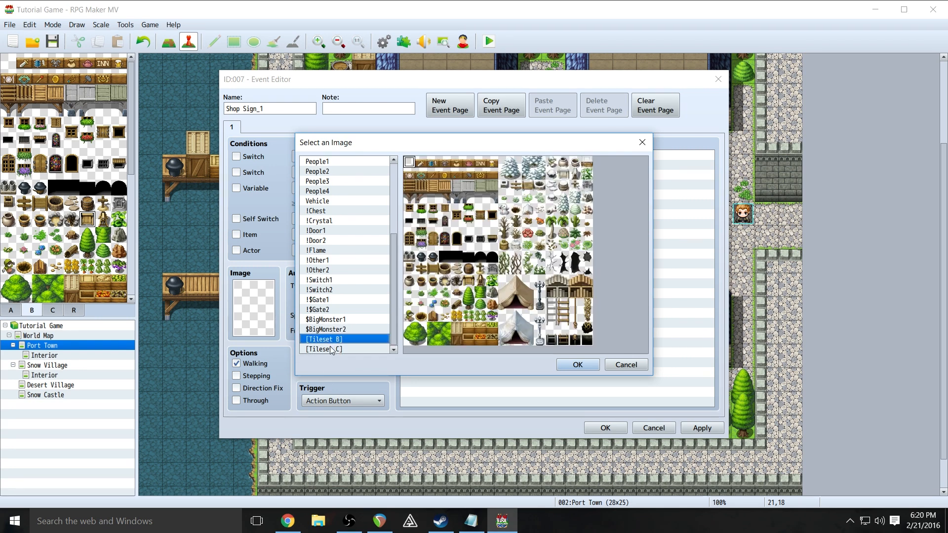
{"action": "left_click", "coordinate": [331, 349]}
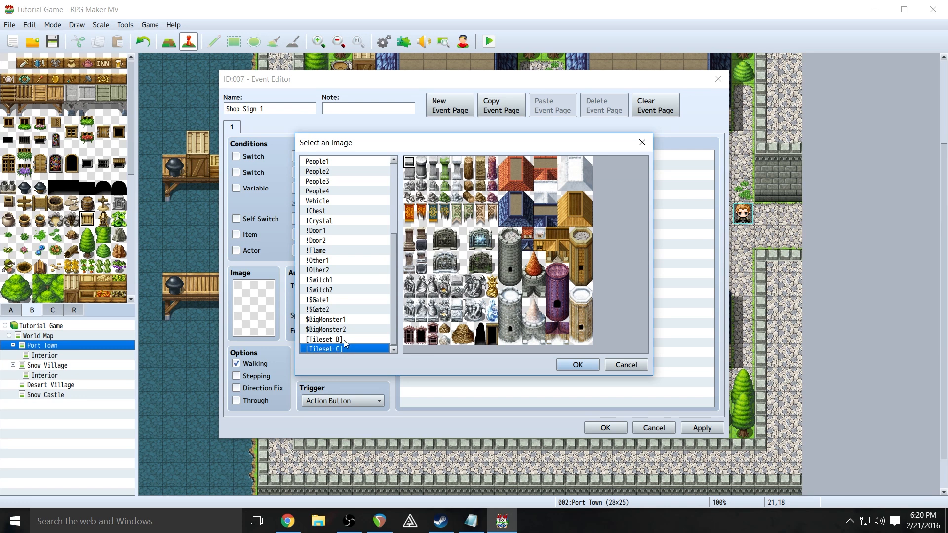
{"action": "left_click", "coordinate": [345, 339]}
{"action": "left_click", "coordinate": [469, 282]}
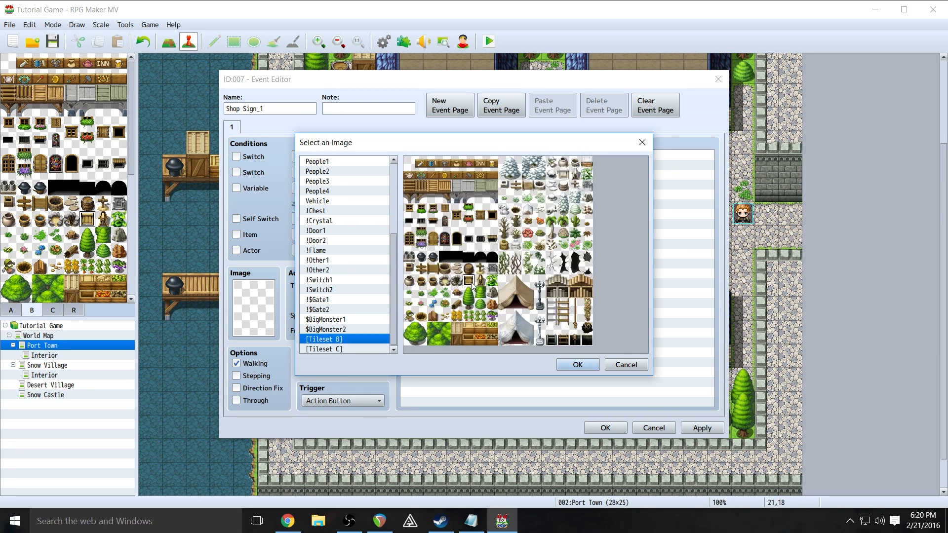
{"action": "left_click", "coordinate": [595, 368]}
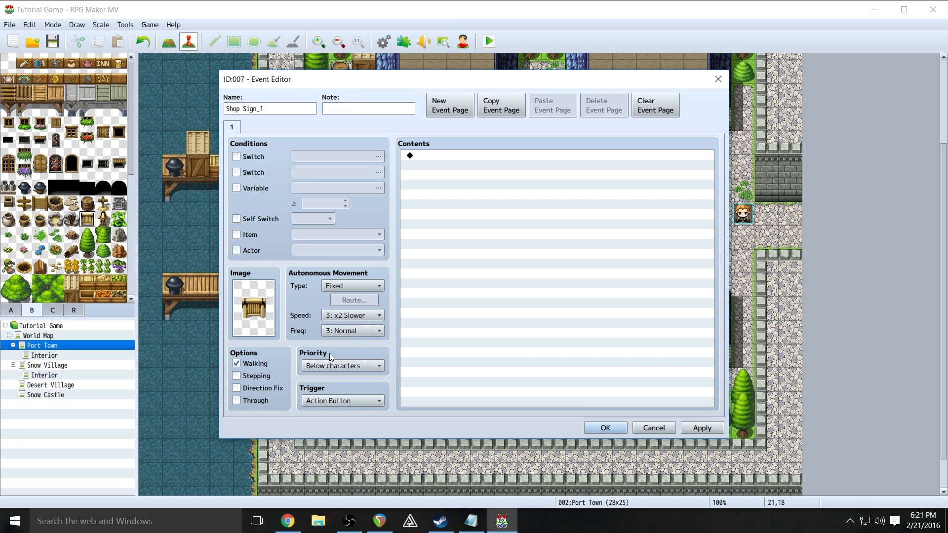
{"action": "left_click", "coordinate": [346, 366]}
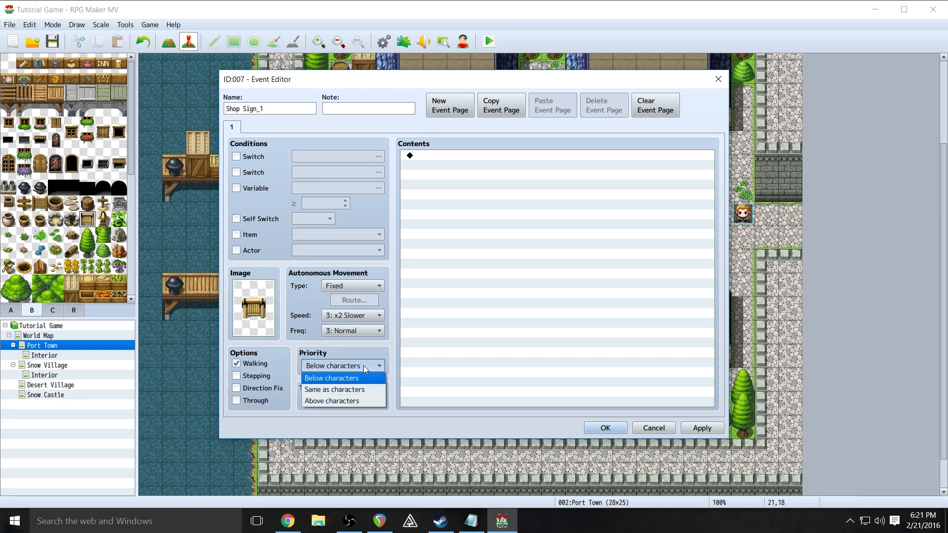
- Set Shop Sign_1's priority to Same as characters and begin adding a contents command
{"action": "left_click", "coordinate": [349, 390]}
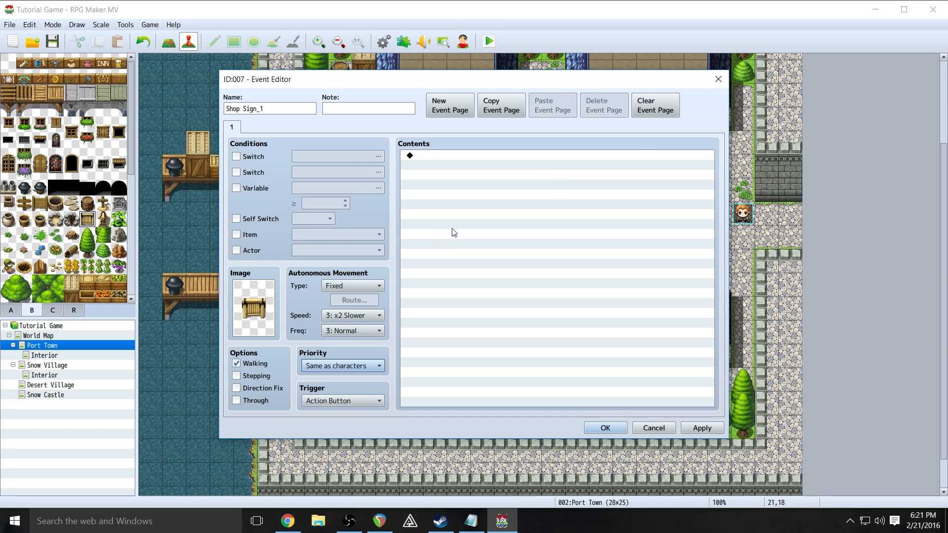
{"action": "left_click", "coordinate": [446, 156]}
{"action": "right_click", "coordinate": [446, 156]}
{"action": "left_click", "coordinate": [464, 164]}
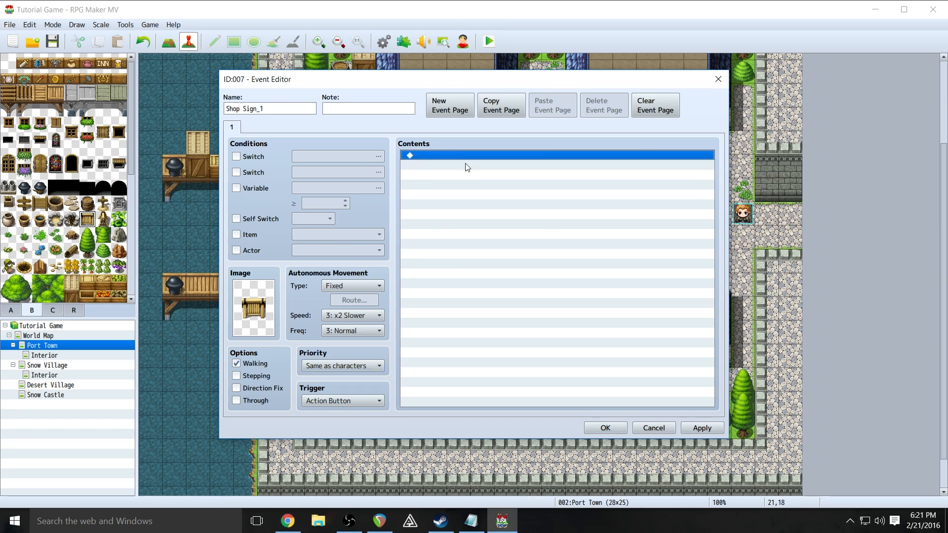
- Add a Show Text message reading 'Equipment Shop', then save the sign event to the map
{"action": "left_click", "coordinate": [503, 159]}
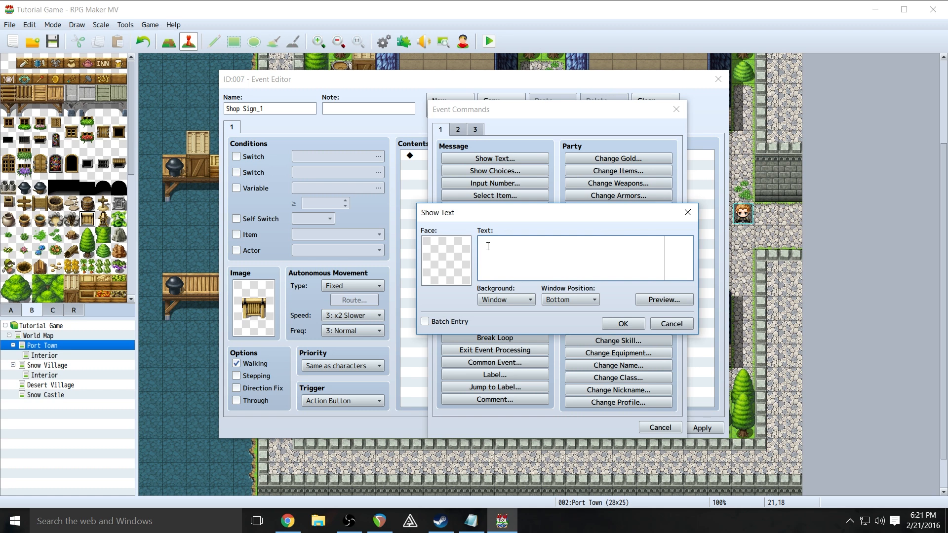
{"action": "type", "text": "Equipment Shop"}
{"action": "left_click", "coordinate": [660, 300]}
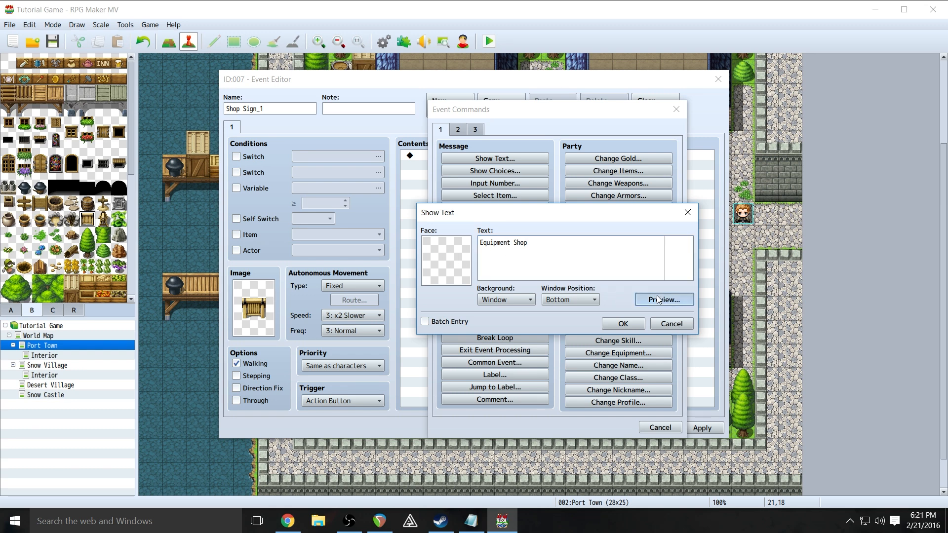
{"action": "left_click", "coordinate": [732, 319]}
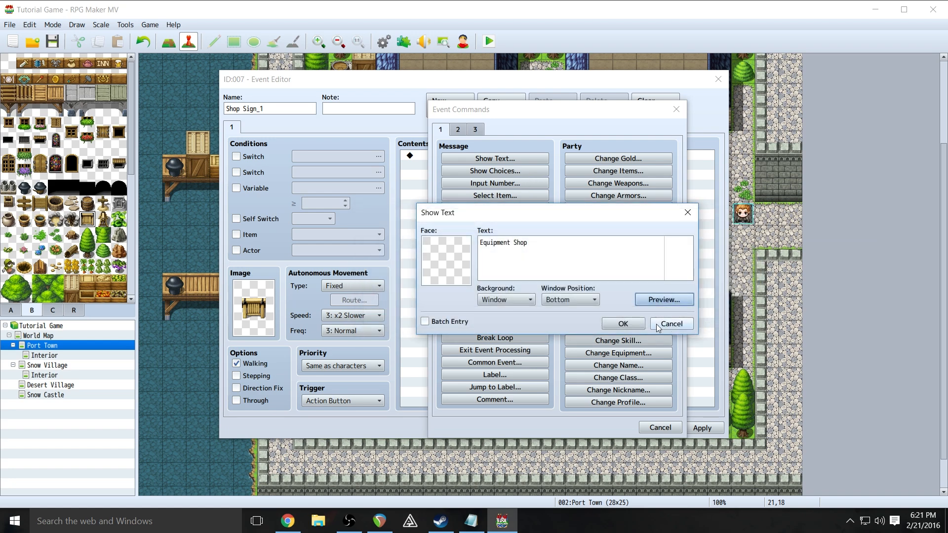
{"action": "left_click", "coordinate": [654, 324]}
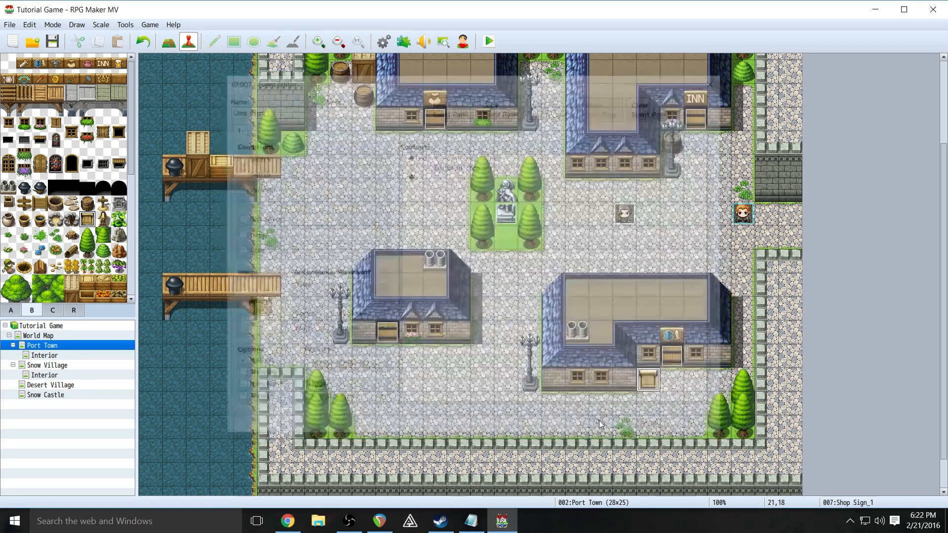
{"action": "left_click", "coordinate": [605, 429]}
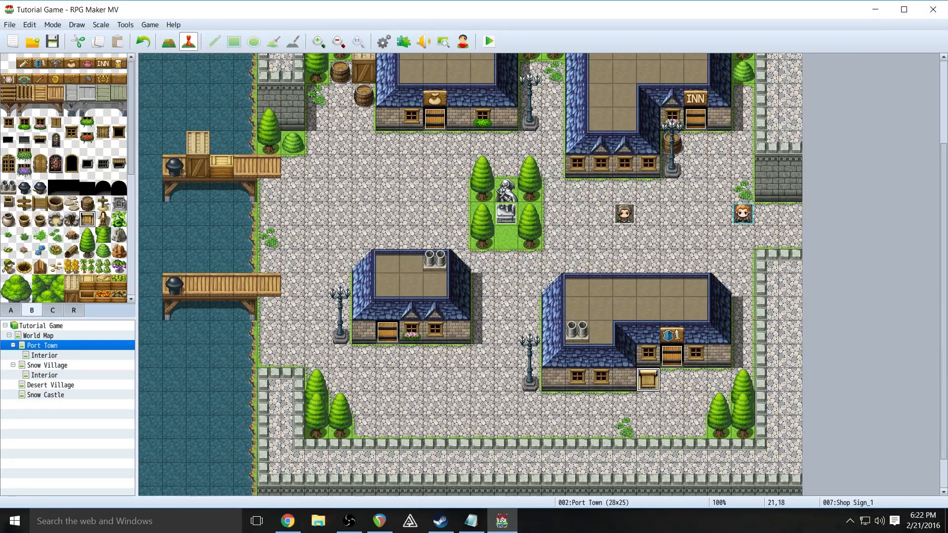
- Save and playtest a new game, walking to the shop sign to read 'Equipment Shop'
{"action": "left_click", "coordinate": [491, 43]}
{"action": "left_click", "coordinate": [432, 285]}
{"action": "key", "text": "Return"}
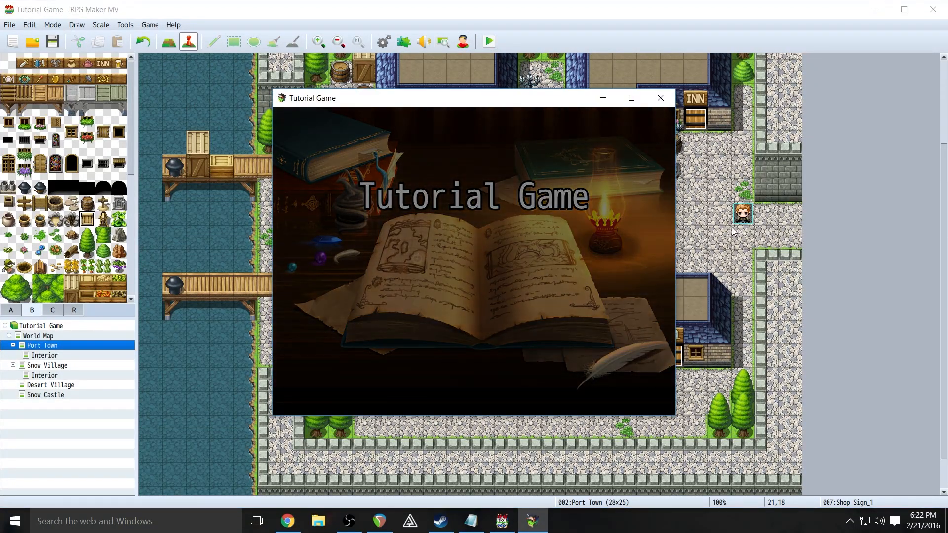
{"action": "key", "text": "Down"}
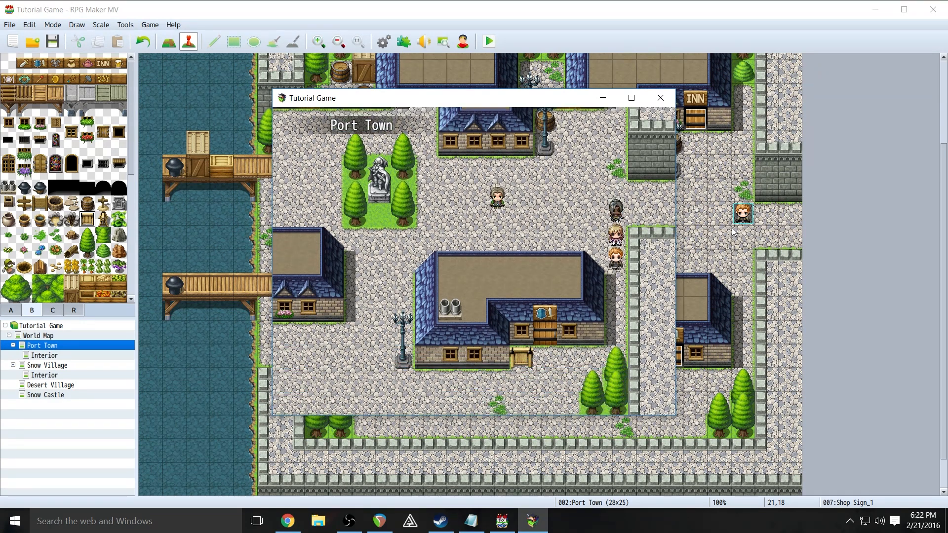
{"action": "key", "text": "Down"}
{"action": "key", "text": "Left"}
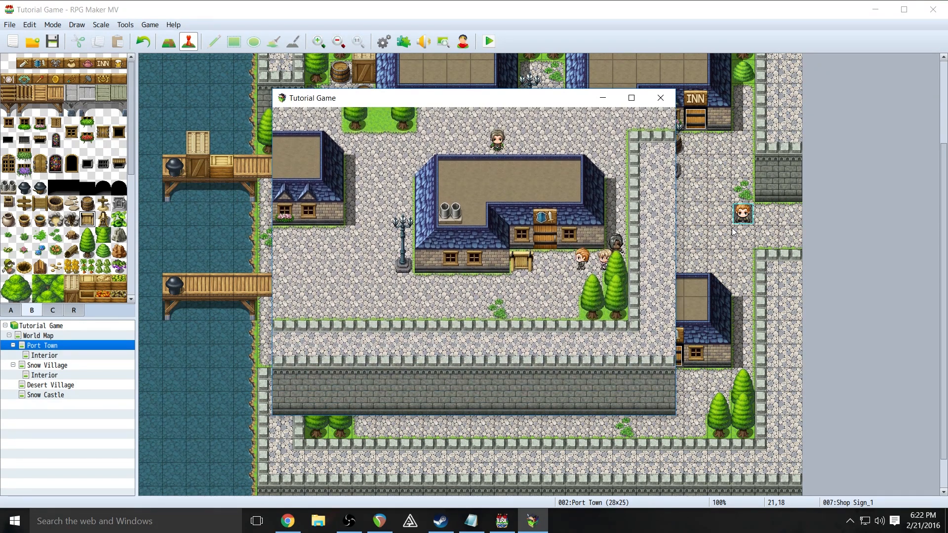
{"action": "key", "text": "Return"}
{"action": "key", "text": "Return"}
{"action": "key", "text": "Down"}
{"action": "key", "text": "Left"}
{"action": "key", "text": "Up"}
{"action": "key", "text": "Return"}
- Walk the party through the shop door into the interior, then close the test window
{"action": "key", "text": "Return"}
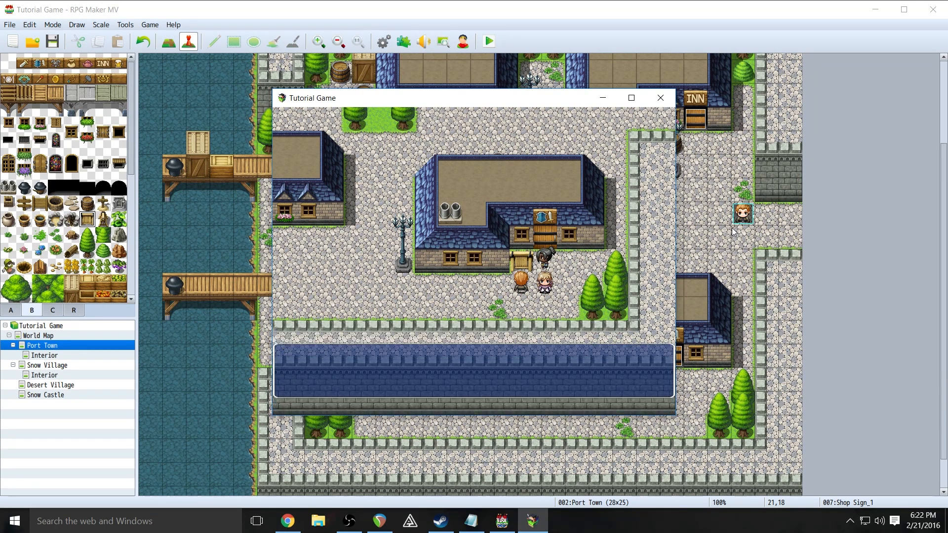
{"action": "key", "text": "Right"}
{"action": "key", "text": "Up"}
{"action": "key", "text": "Return"}
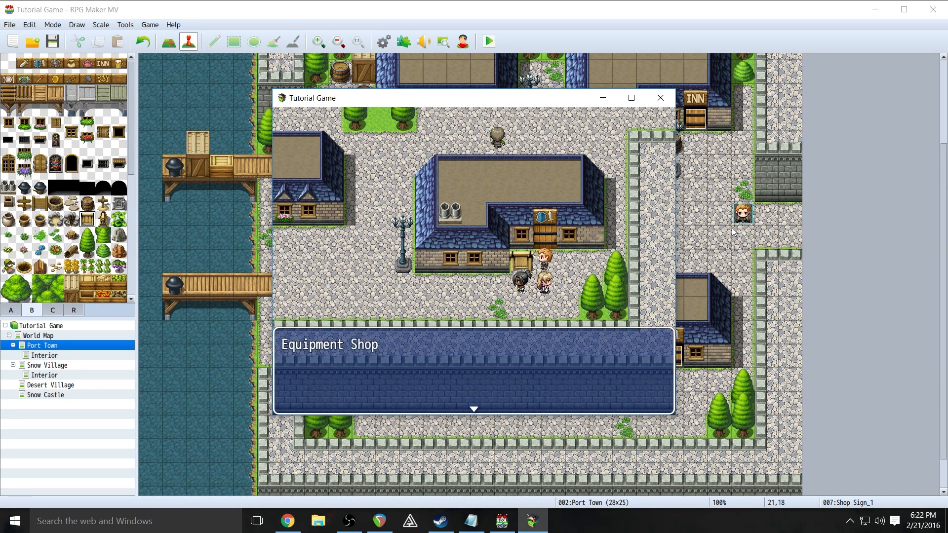
{"action": "key", "text": "Return"}
{"action": "key", "text": "Up"}
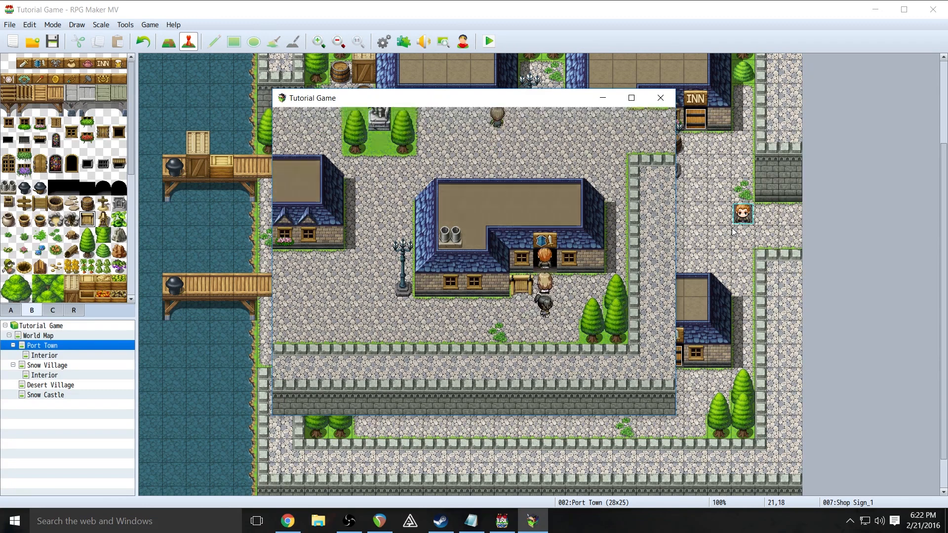
{"action": "key", "text": "Up"}
{"action": "key", "text": "Up"}
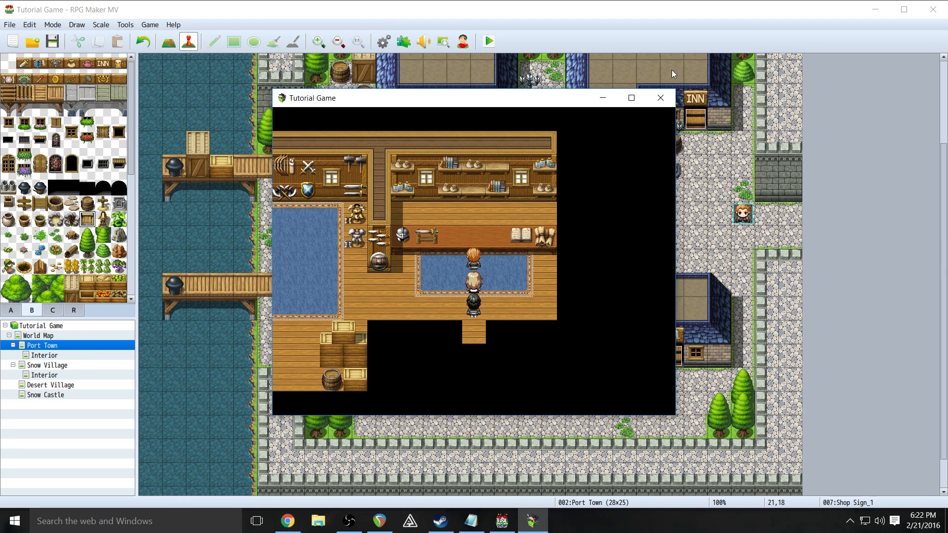
{"action": "left_click", "coordinate": [660, 98]}
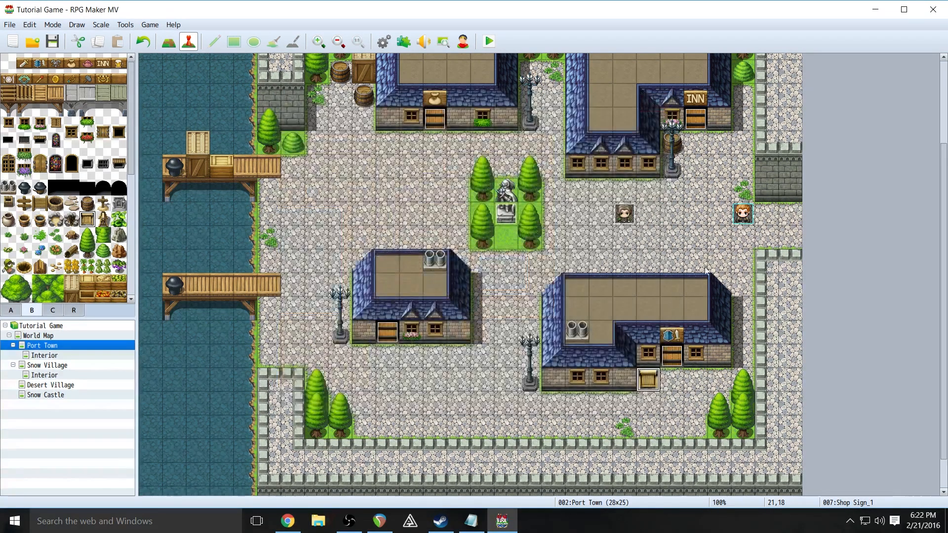
- On the Port Town Interior map, create a new event behind the shop counter
{"action": "left_click", "coordinate": [48, 356]}
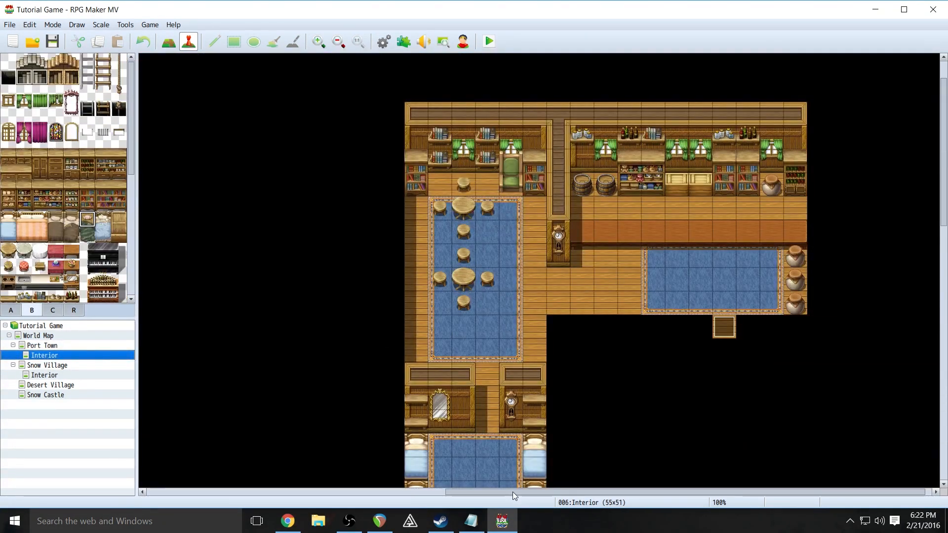
{"action": "left_click_drag", "start_coordinate": [483, 493], "coordinate": [516, 492]}
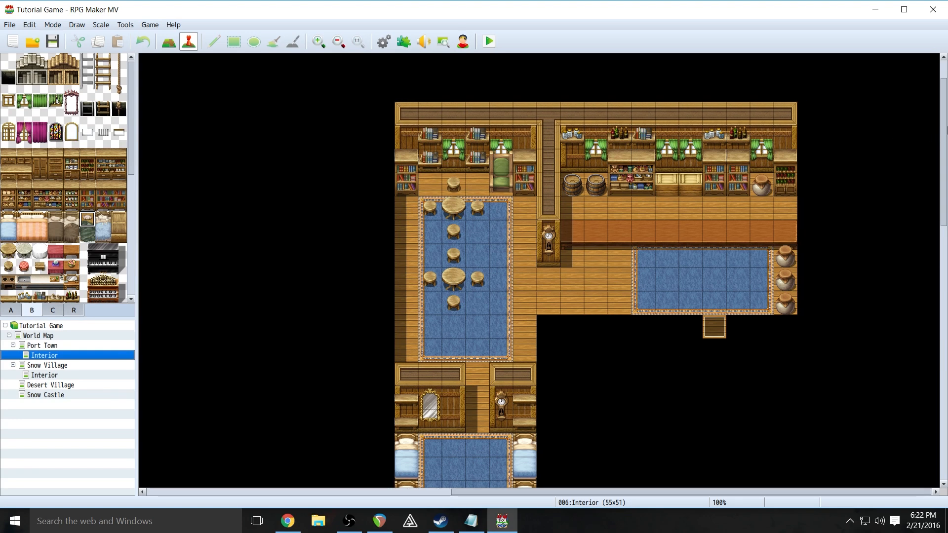
{"action": "left_click_drag", "start_coordinate": [944, 130], "coordinate": [944, 385]}
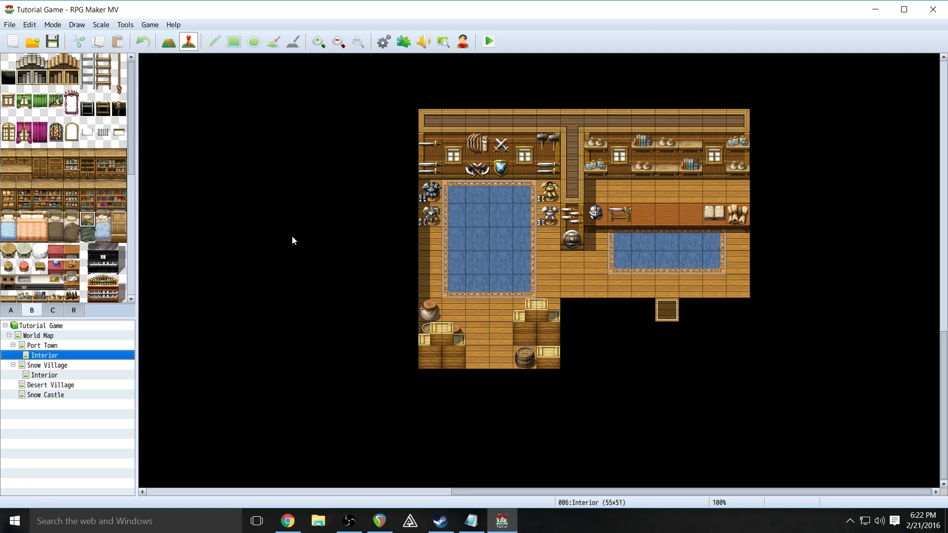
{"action": "right_click", "coordinate": [672, 194]}
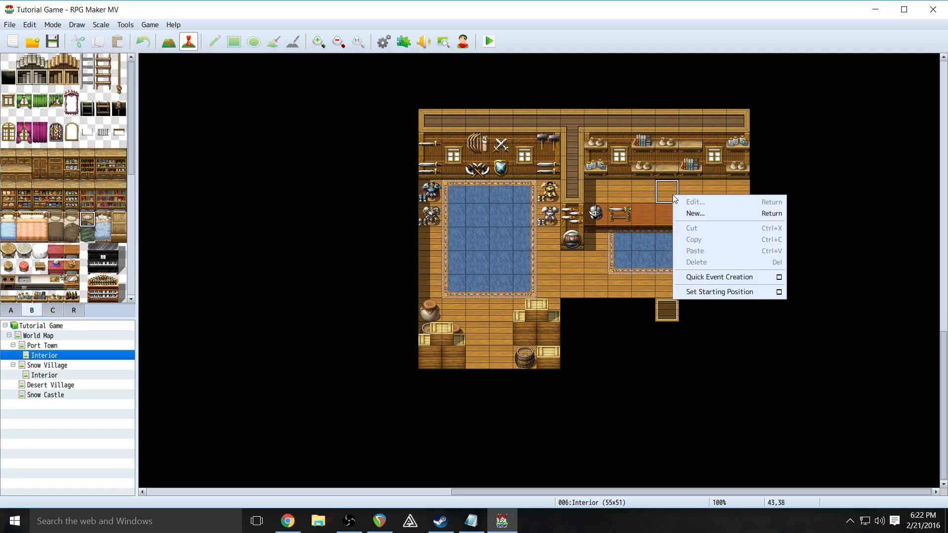
{"action": "left_click", "coordinate": [690, 217]}
- Rename the event from EV005 to Shopkeep_1
{"action": "left_click", "coordinate": [247, 307]}
{"action": "left_click_drag", "start_coordinate": [265, 107], "coordinate": [169, 104]}
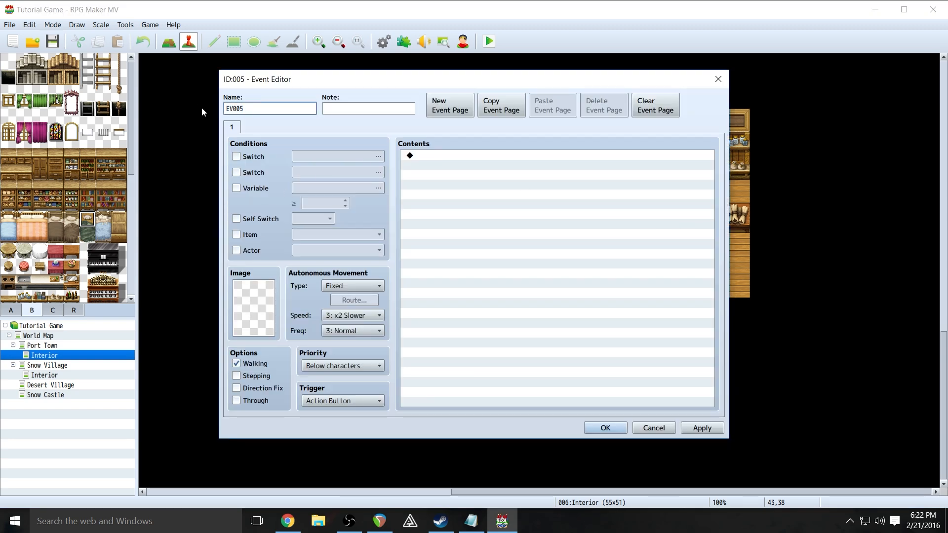
{"action": "left_click_drag", "start_coordinate": [251, 111], "coordinate": [216, 115]}
{"action": "type", "text": "Shop["}
{"action": "key", "text": "BackSpace"}
{"action": "type", "text": "keep_1"}
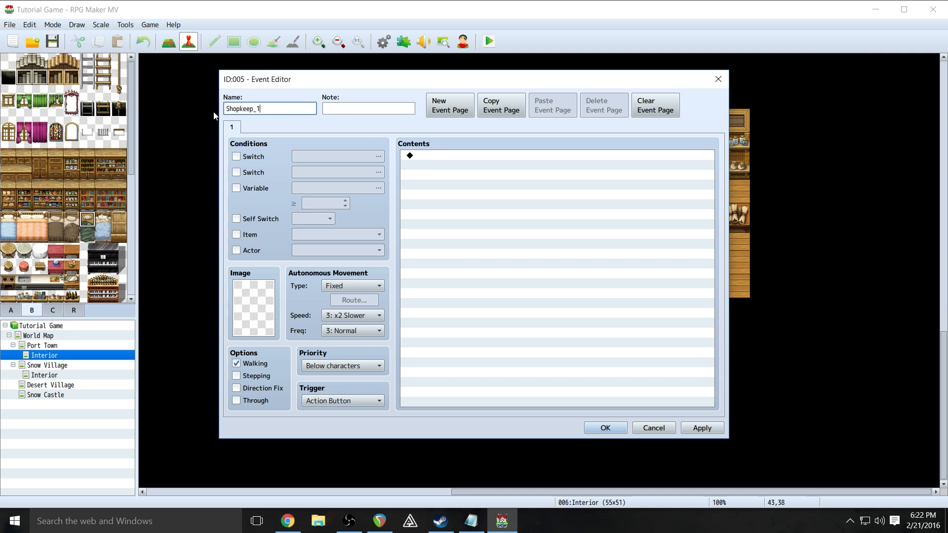
- Give the event the People1 sprite in the fifth row, second character
{"action": "left_click", "coordinate": [248, 308]}
{"action": "double_click", "coordinate": [247, 307]}
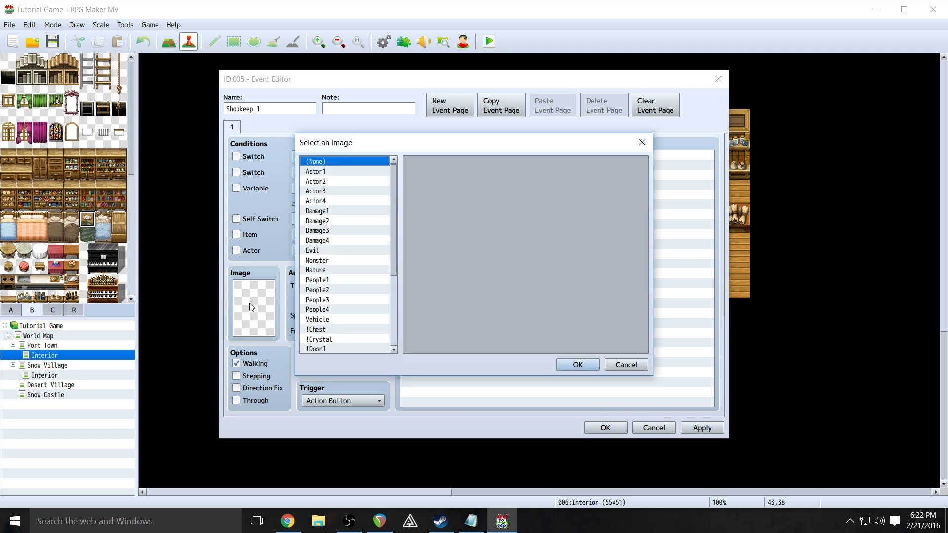
{"action": "left_click", "coordinate": [333, 279]}
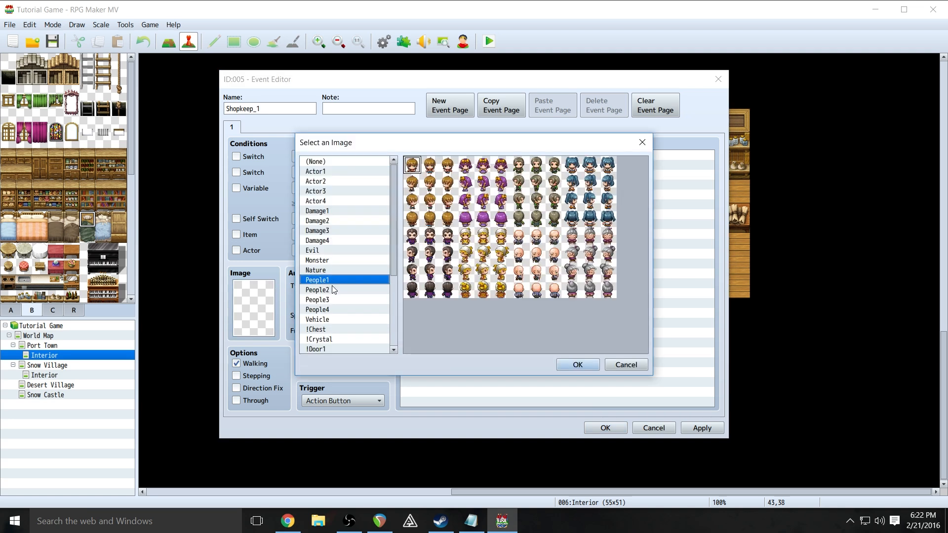
{"action": "left_click", "coordinate": [412, 236]}
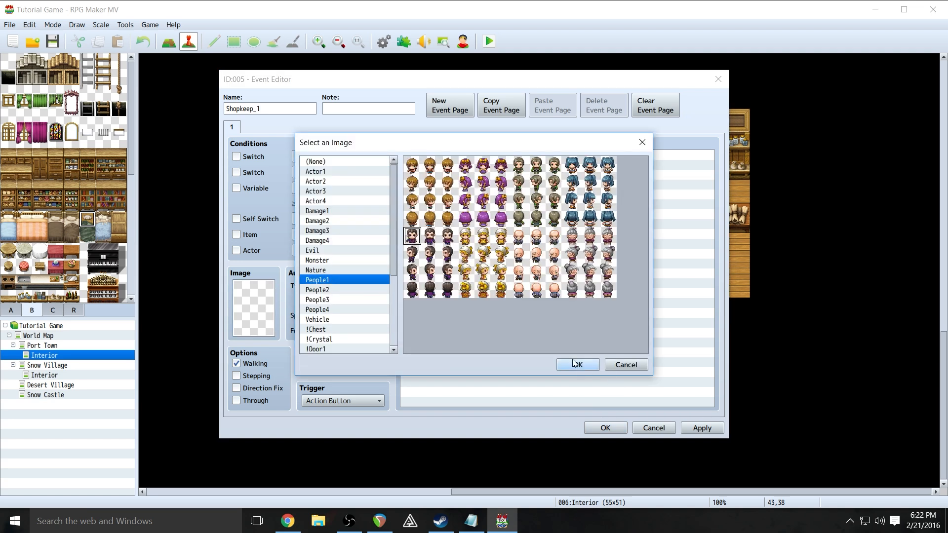
{"action": "left_click", "coordinate": [429, 237]}
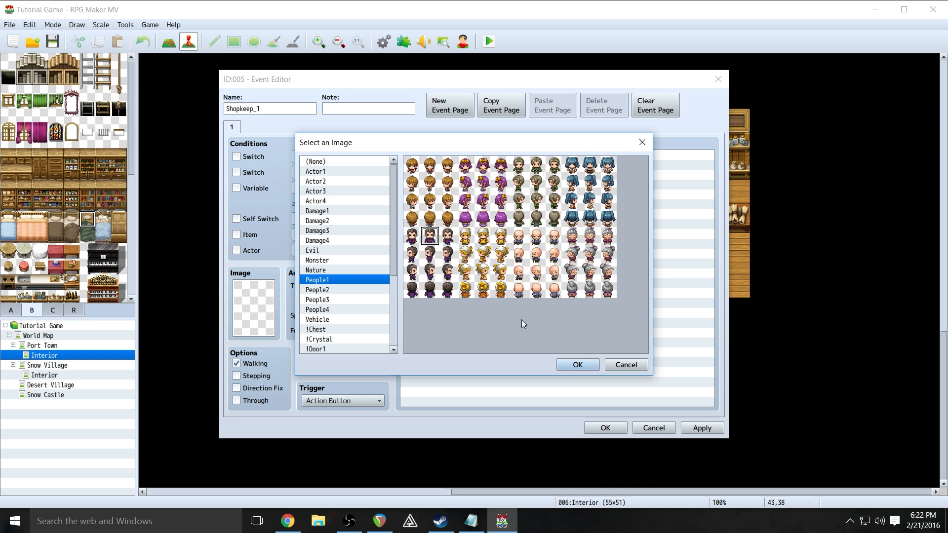
{"action": "left_click", "coordinate": [577, 364]}
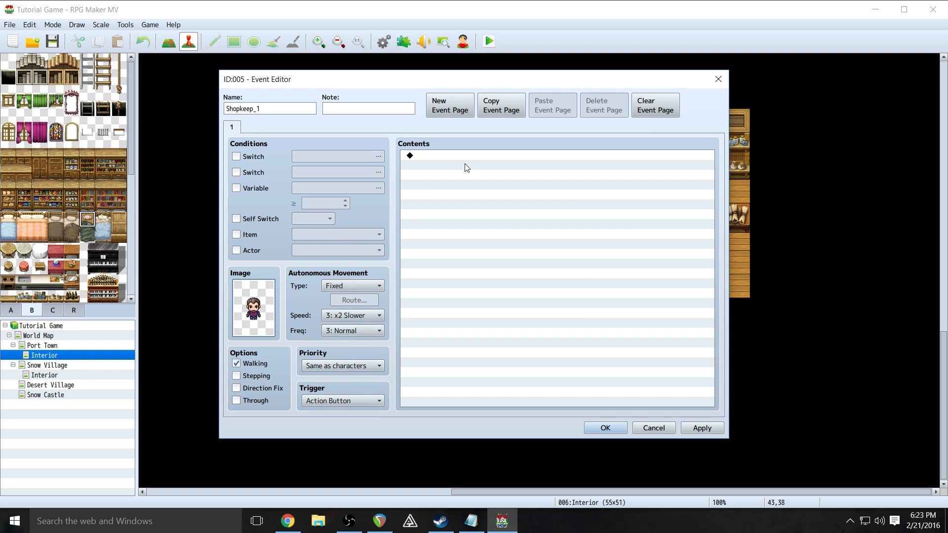
{"action": "left_click", "coordinate": [434, 156]}
- Add a Show Text command using the People1 mustached man's face portrait
{"action": "right_click", "coordinate": [435, 156]}
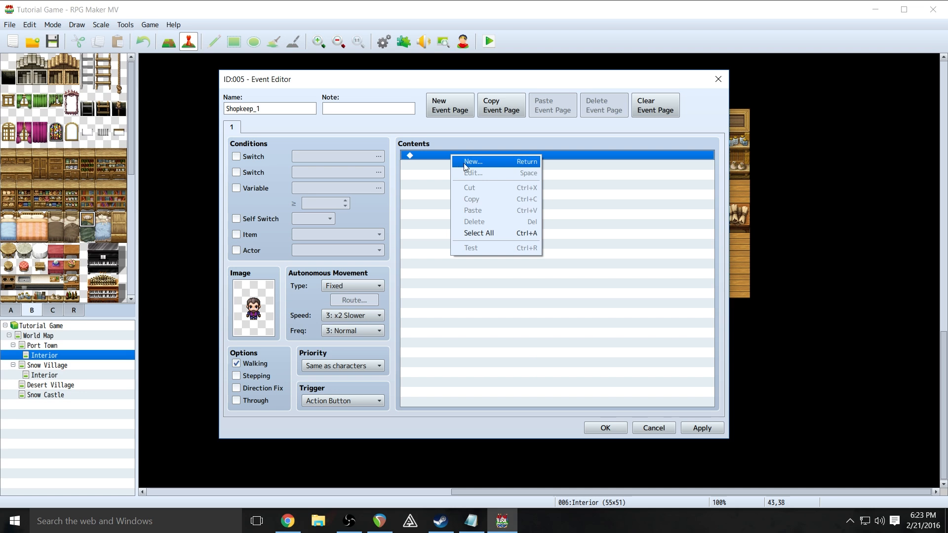
{"action": "left_click", "coordinate": [453, 164]}
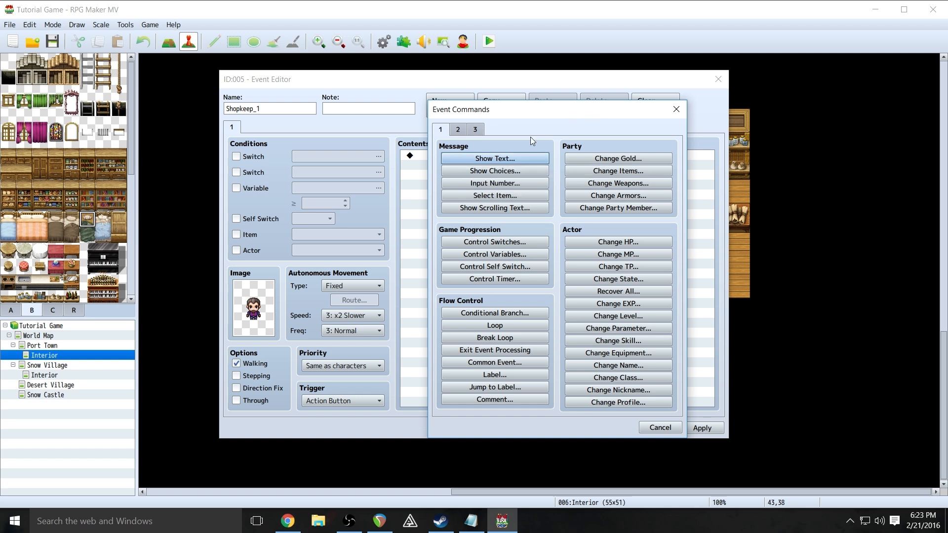
{"action": "left_click", "coordinate": [482, 159]}
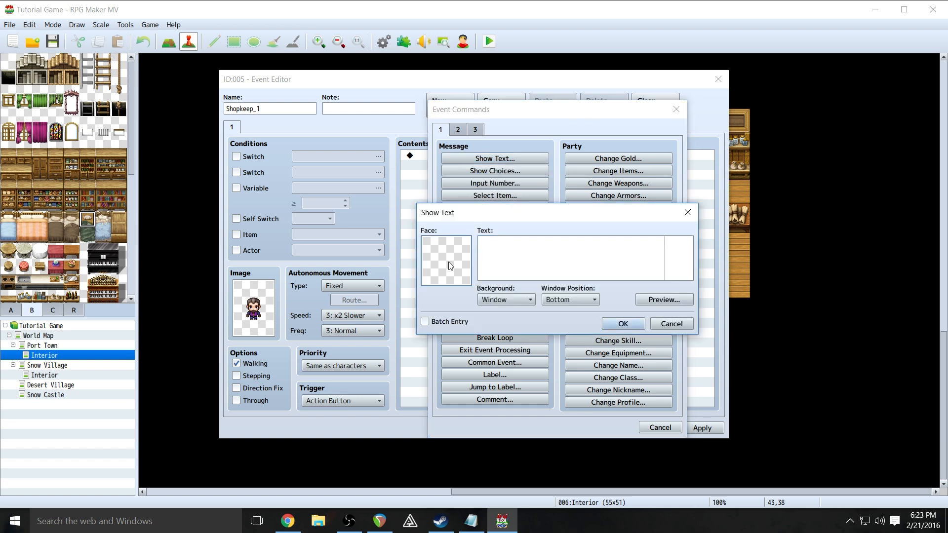
{"action": "double_click", "coordinate": [448, 262]}
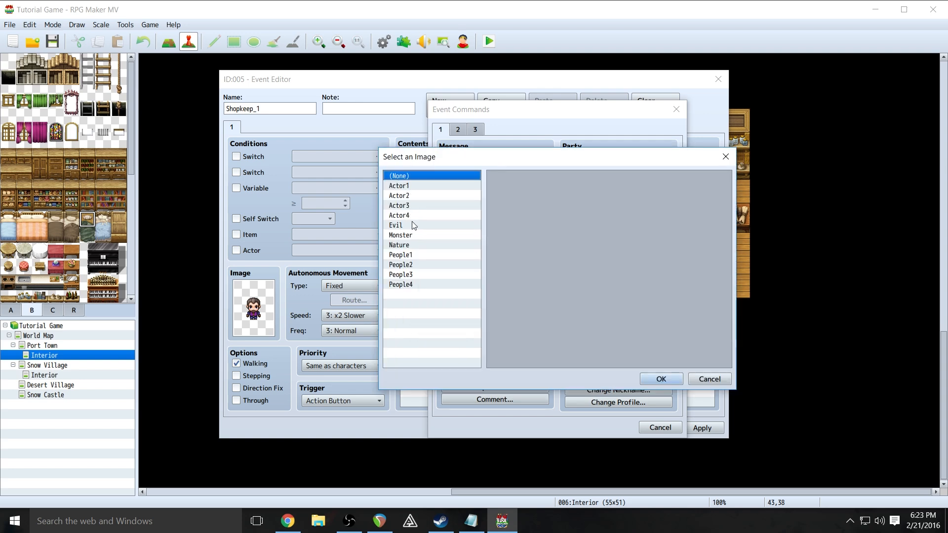
{"action": "left_click", "coordinate": [416, 265]}
{"action": "left_click", "coordinate": [408, 255]}
{"action": "left_click", "coordinate": [516, 247]}
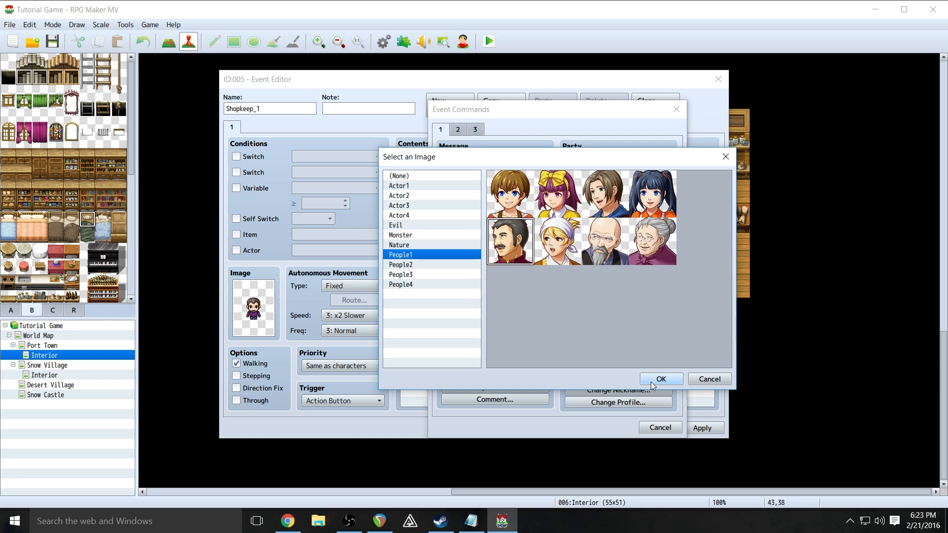
{"action": "left_click", "coordinate": [661, 379]}
- Enter 'Hello! Do you want to buy some equipment?', preview it, and confirm the message
{"action": "left_click", "coordinate": [531, 254]}
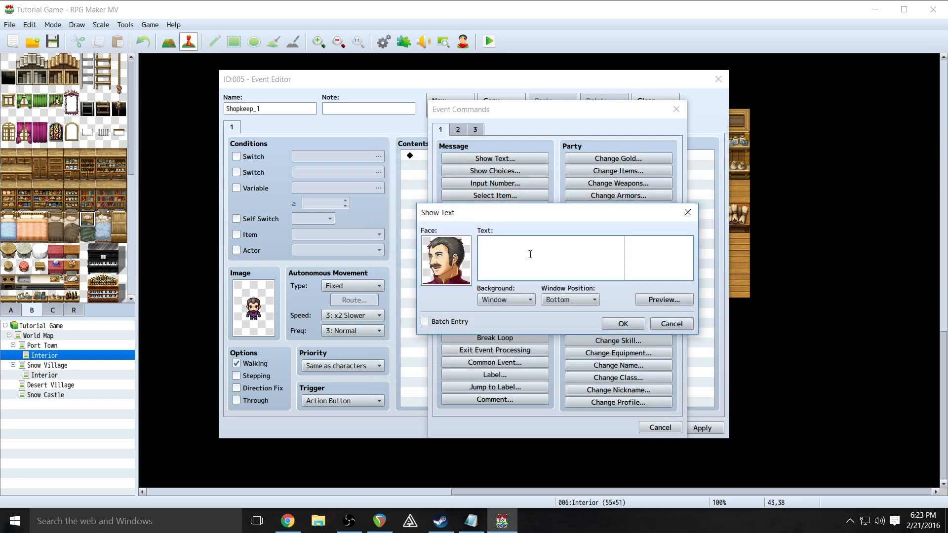
{"action": "type", "text": "Hello! Do you want to buy some eq"}
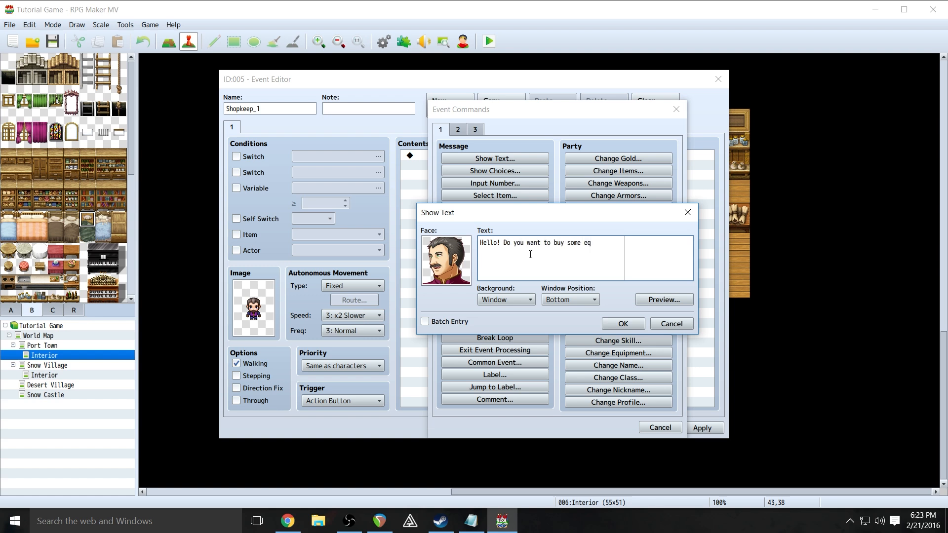
{"action": "type", "text": "uipment>?"}
{"action": "key", "text": "BackSpace"}
{"action": "left_click", "coordinate": [642, 299]}
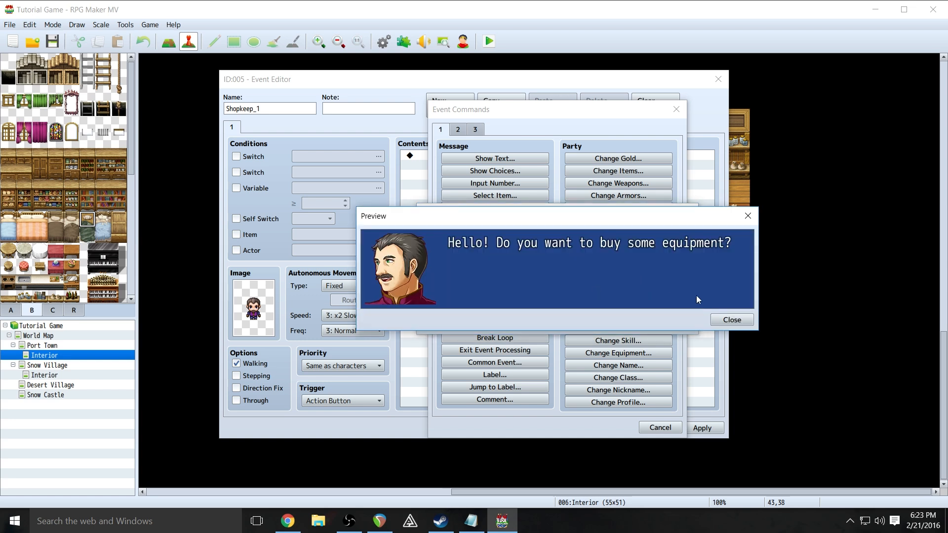
{"action": "left_click", "coordinate": [731, 320]}
{"action": "left_click", "coordinate": [638, 321]}
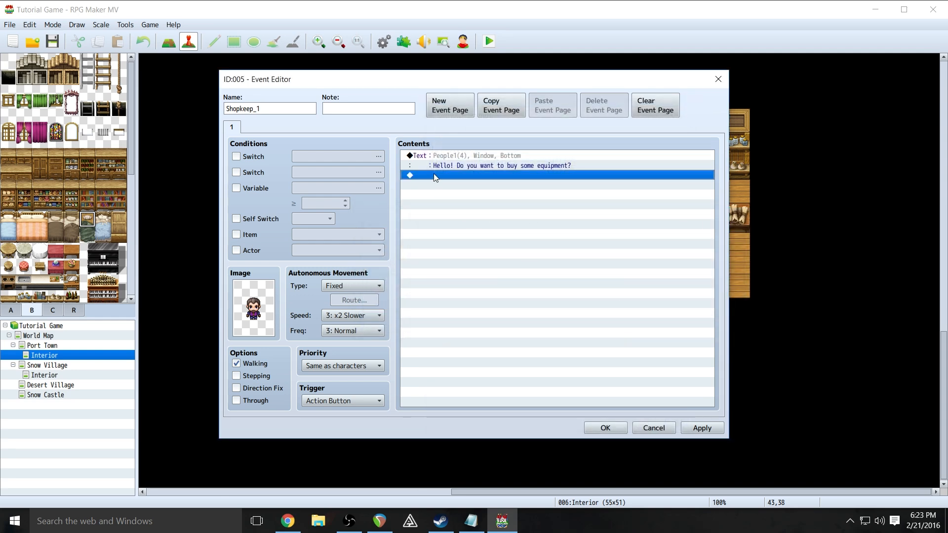
{"action": "right_click", "coordinate": [435, 175]}
- Add a Yes/No Show Choices command with Window background, positioned on the right
{"action": "left_click", "coordinate": [450, 184]}
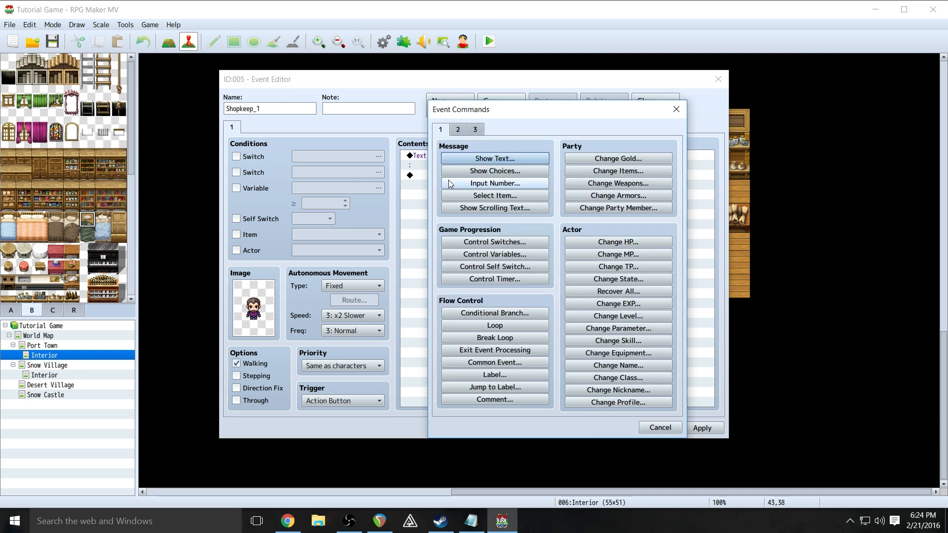
{"action": "left_click", "coordinate": [476, 171]}
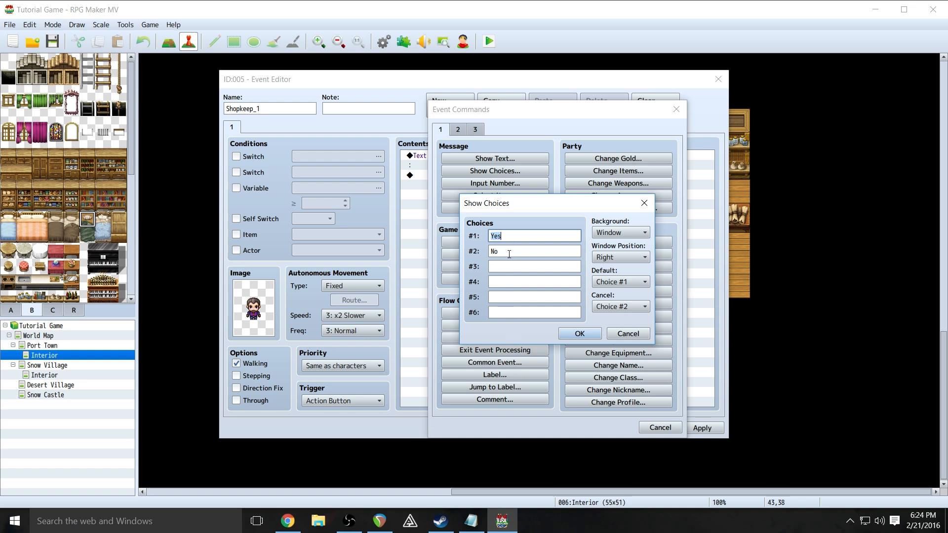
{"action": "left_click", "coordinate": [630, 233]}
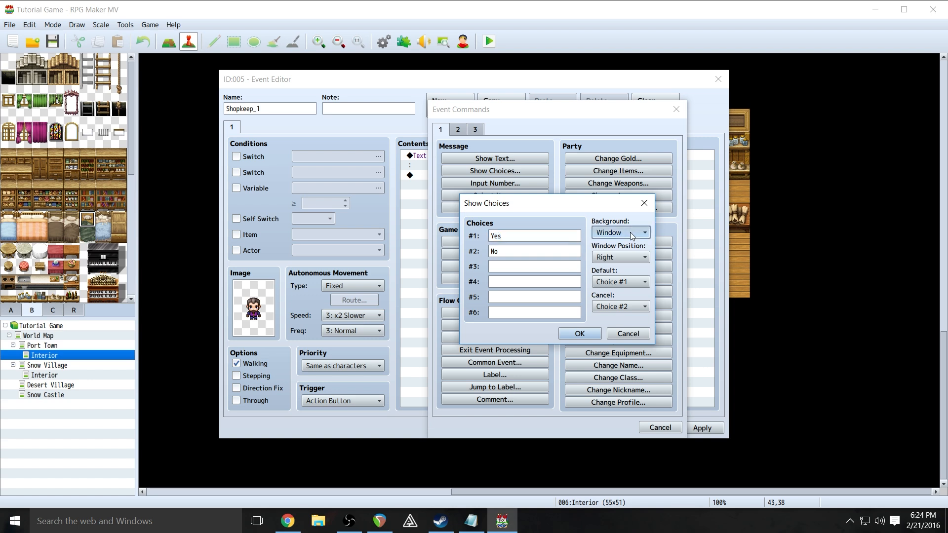
{"action": "left_click", "coordinate": [630, 233]}
{"action": "left_click", "coordinate": [631, 232]}
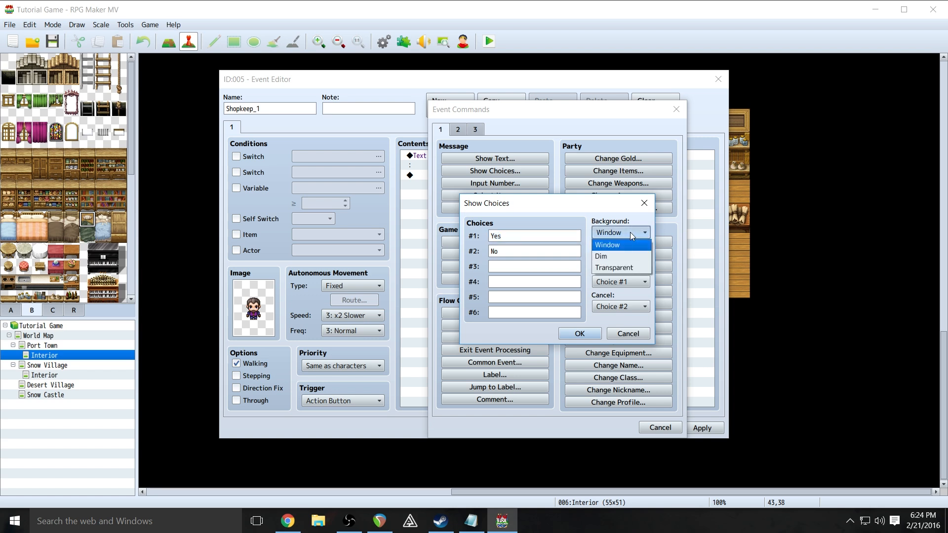
{"action": "left_click", "coordinate": [630, 232]}
{"action": "left_click", "coordinate": [627, 257]}
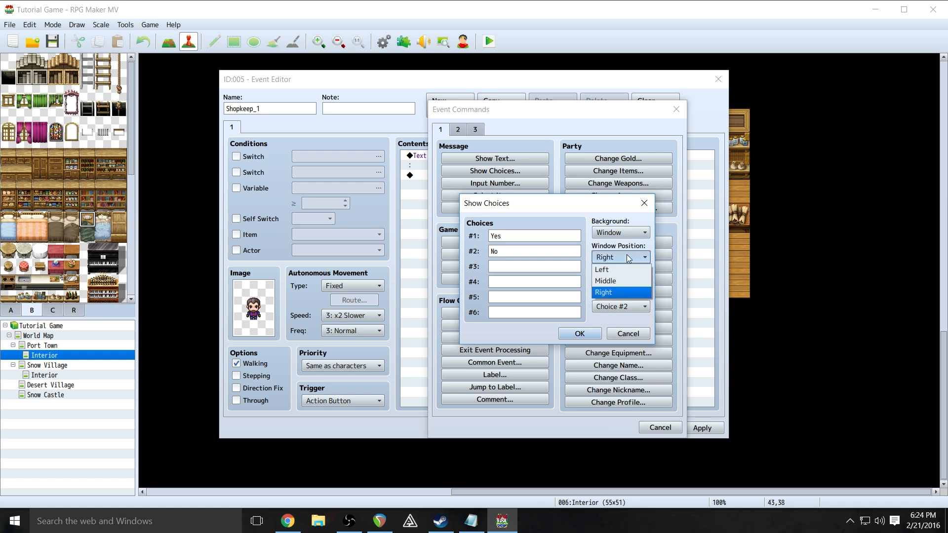
{"action": "left_click", "coordinate": [627, 254]}
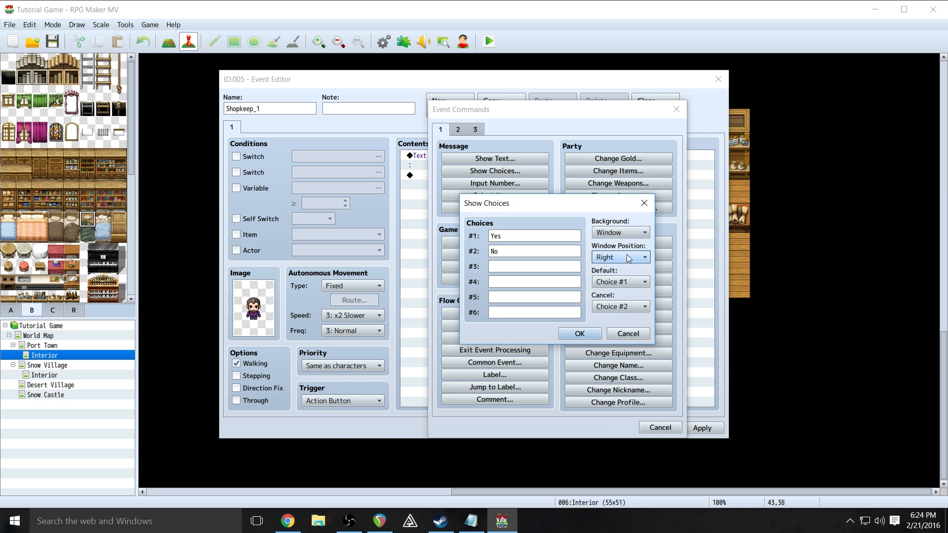
- Set the default choice back to Choice #1 and insert the Yes/No choice block
{"action": "left_click", "coordinate": [624, 286]}
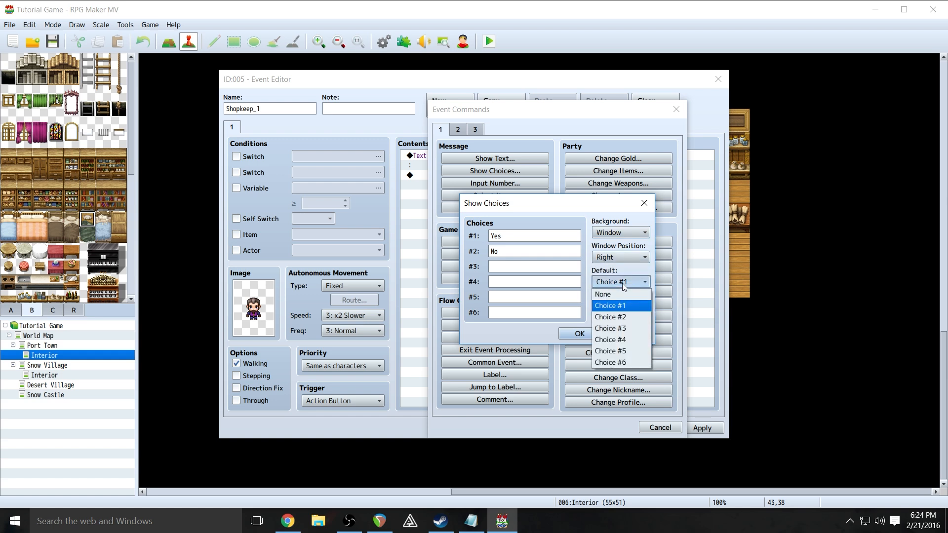
{"action": "left_click", "coordinate": [622, 283]}
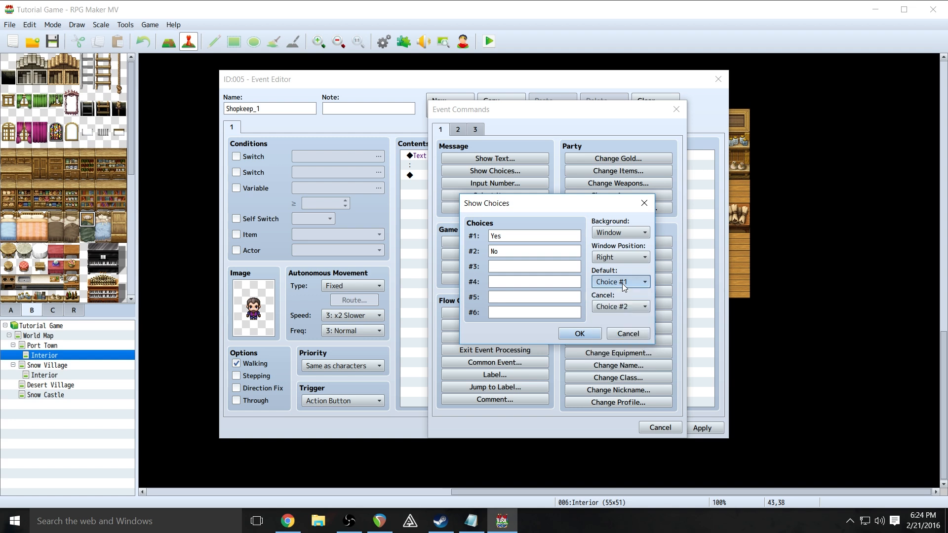
{"action": "left_click", "coordinate": [623, 282]}
{"action": "left_click", "coordinate": [632, 318]}
{"action": "left_click", "coordinate": [633, 279]}
{"action": "left_click", "coordinate": [633, 279]}
{"action": "left_click", "coordinate": [634, 281]}
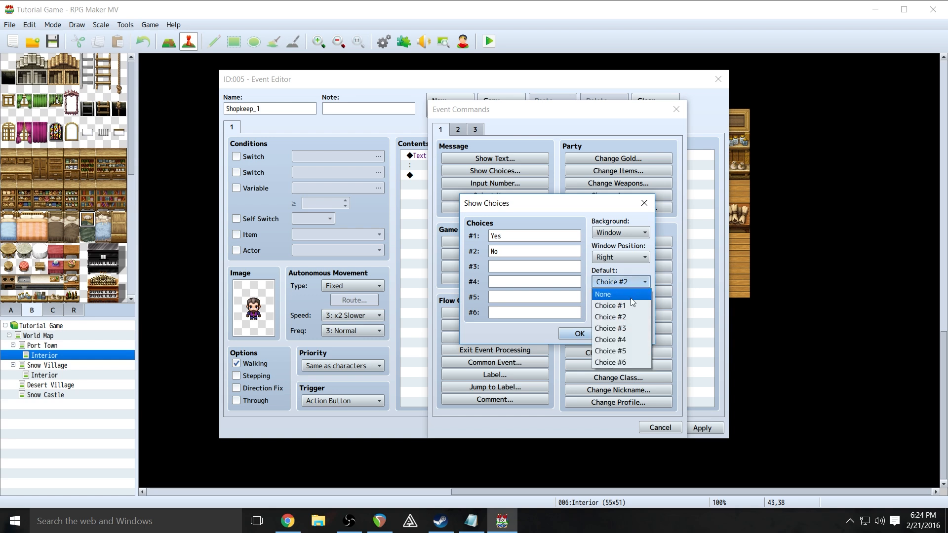
{"action": "left_click", "coordinate": [632, 304]}
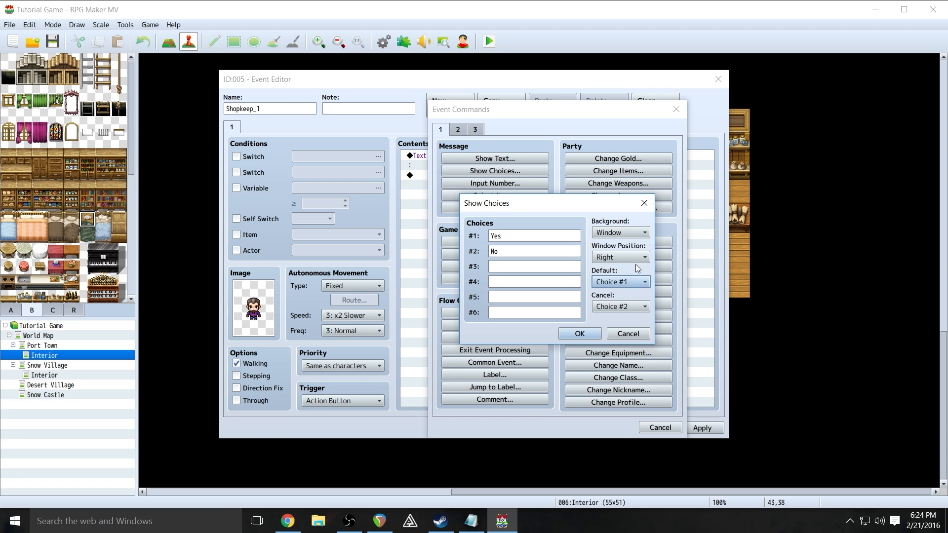
{"action": "left_click", "coordinate": [594, 337]}
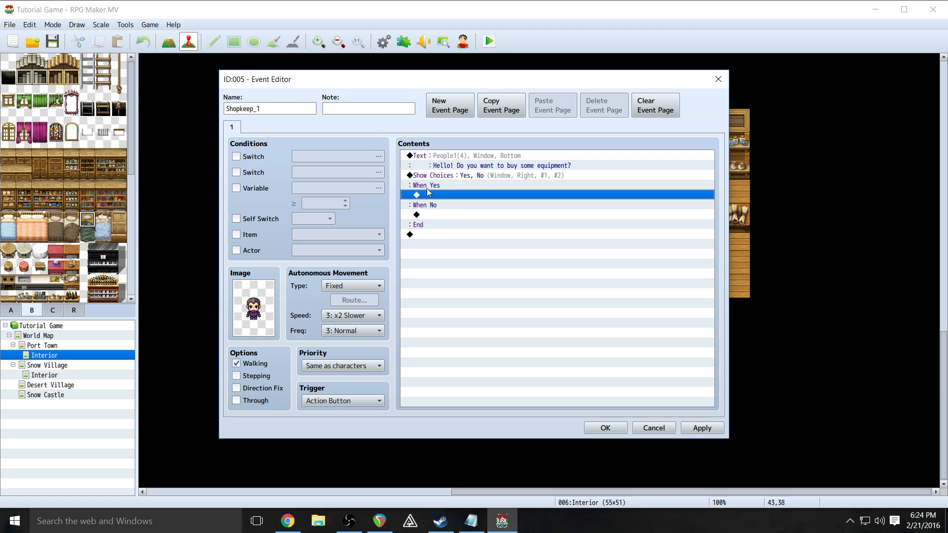
{"action": "left_click", "coordinate": [425, 218]}
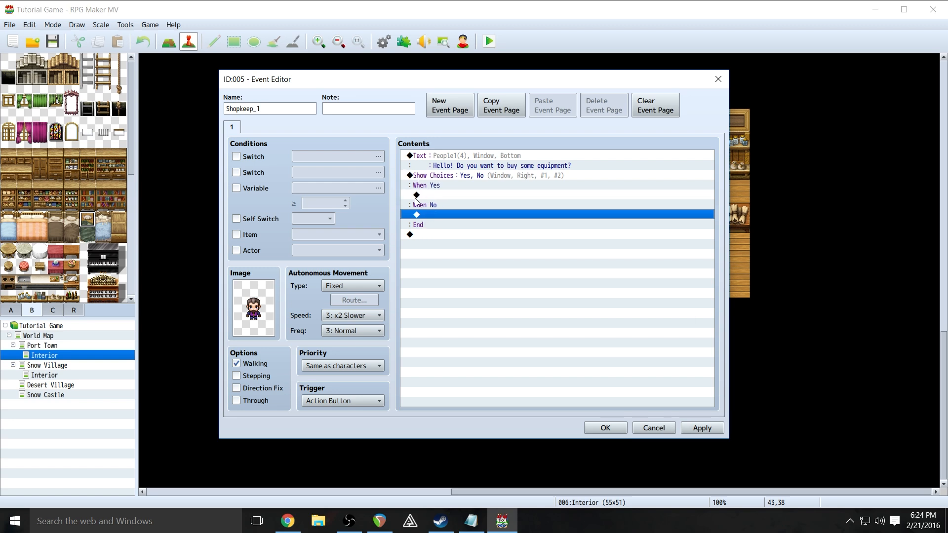
{"action": "left_click", "coordinate": [420, 197]}
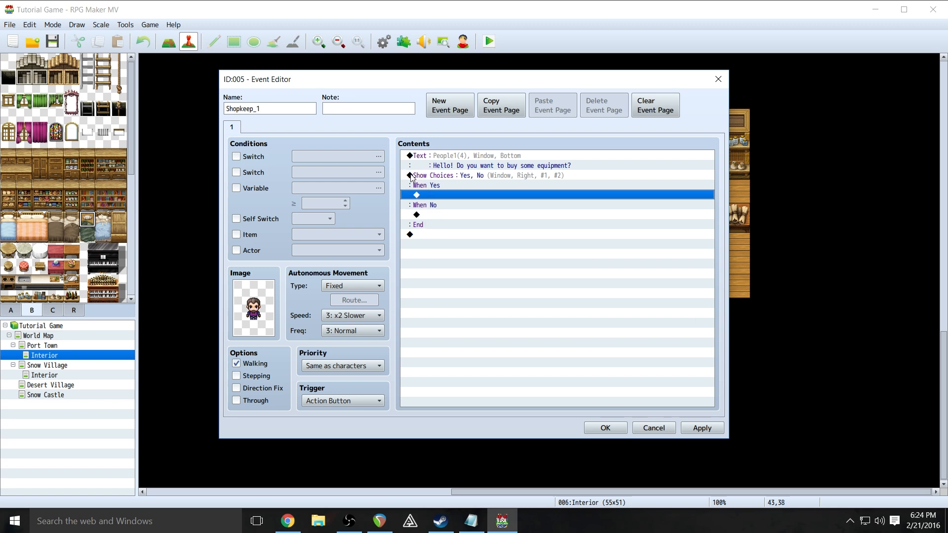
{"action": "left_click", "coordinate": [414, 176]}
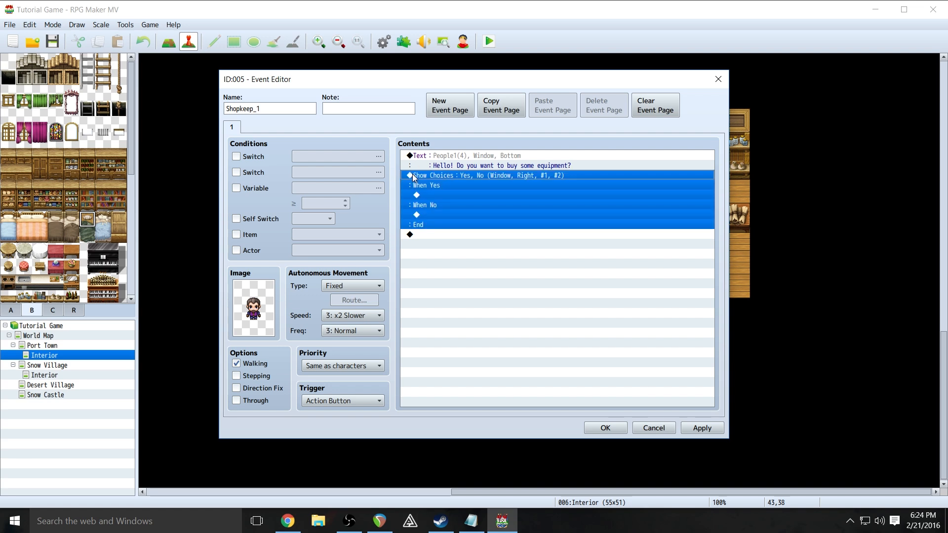
- Under When Yes, add a Show Text reading 'Great! Let me know if you need anything.'
{"action": "left_click", "coordinate": [461, 253]}
{"action": "left_click", "coordinate": [435, 196]}
{"action": "right_click", "coordinate": [436, 194]}
{"action": "left_click", "coordinate": [459, 200]}
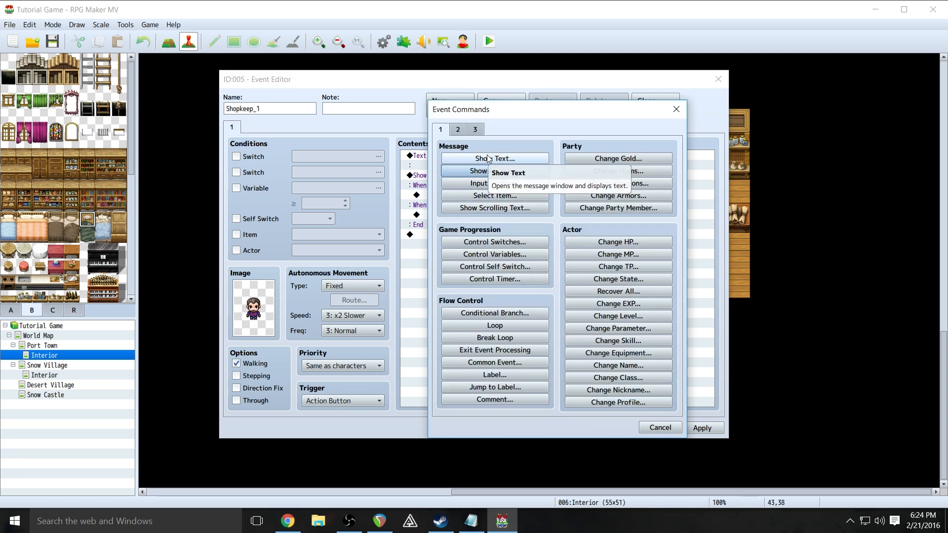
{"action": "left_click", "coordinate": [465, 130]}
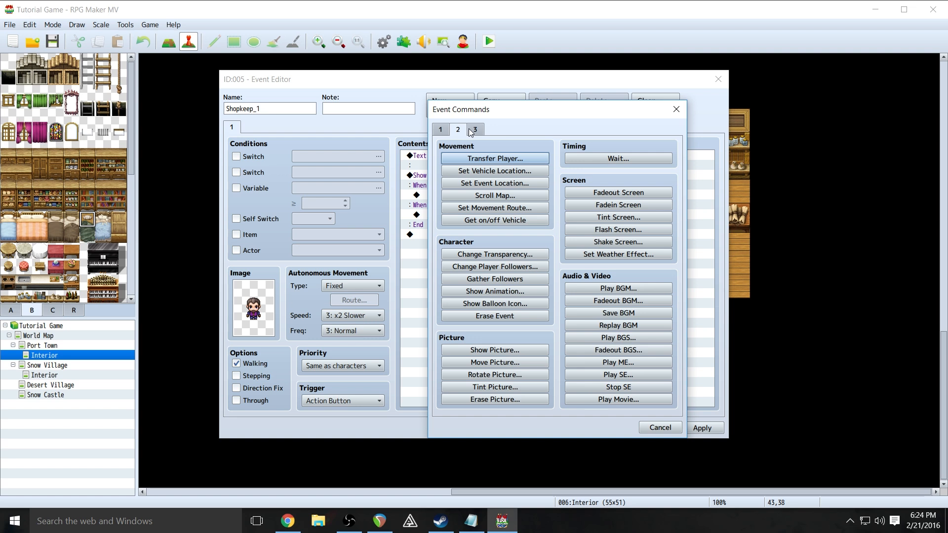
{"action": "left_click", "coordinate": [441, 130]}
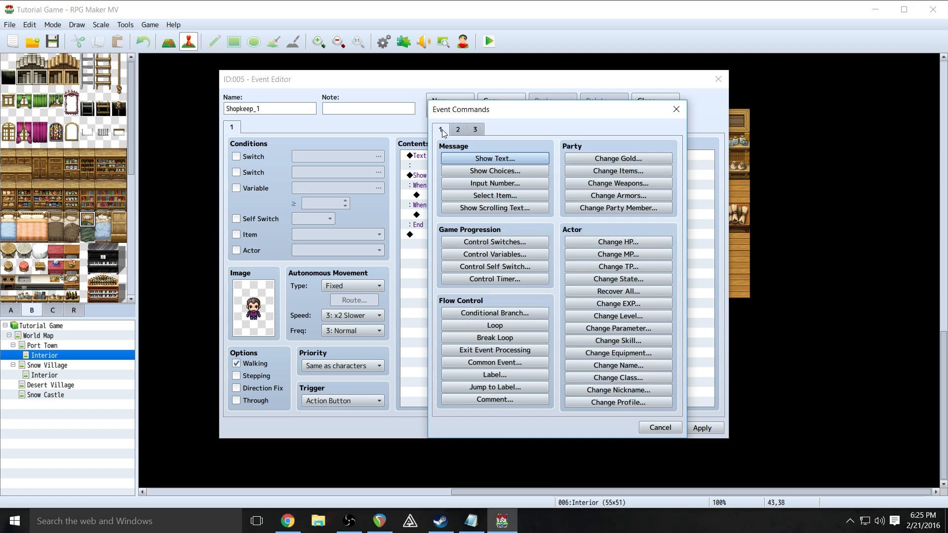
{"action": "left_click", "coordinate": [486, 160]}
{"action": "type", "text": "Great! Let me kno"}
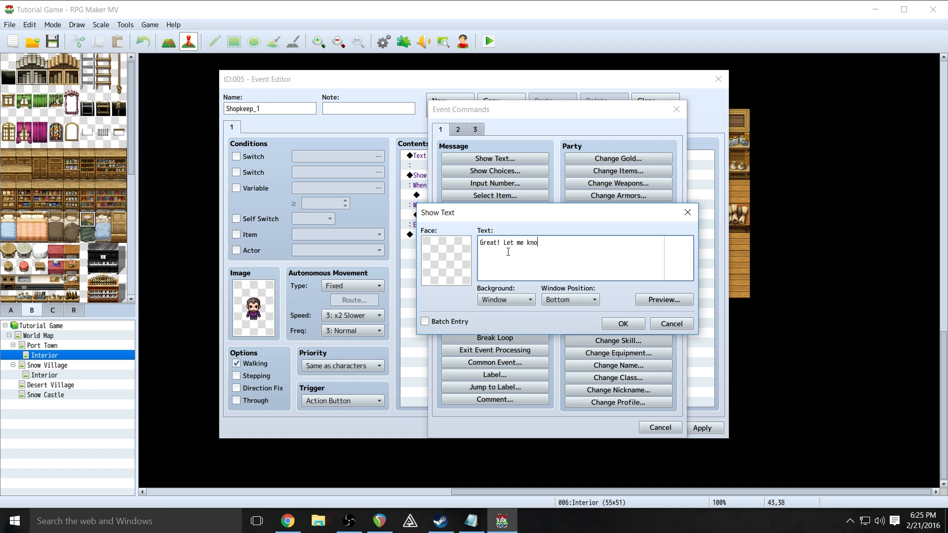
{"action": "type", "text": "w if you need anything"}
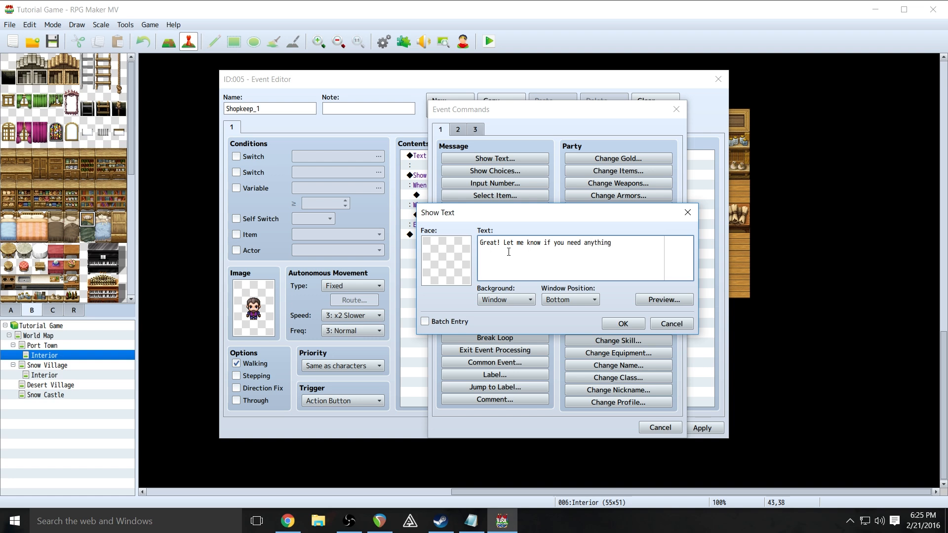
{"action": "type", "text": "."}
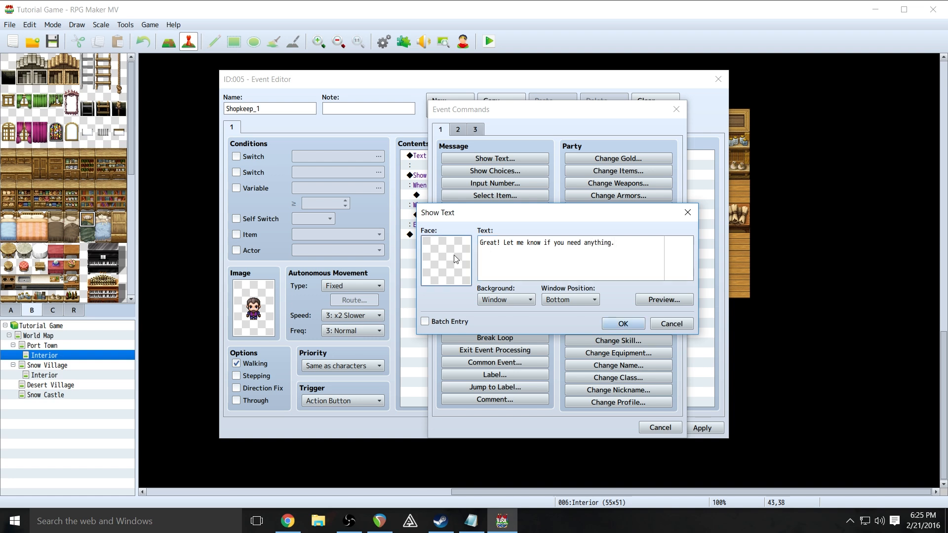
- Give the reply the People1 mustached man's face and add it to the Yes branch
{"action": "double_click", "coordinate": [456, 258]}
{"action": "left_click", "coordinate": [414, 258]}
{"action": "left_click", "coordinate": [511, 240]}
{"action": "left_click", "coordinate": [661, 379]}
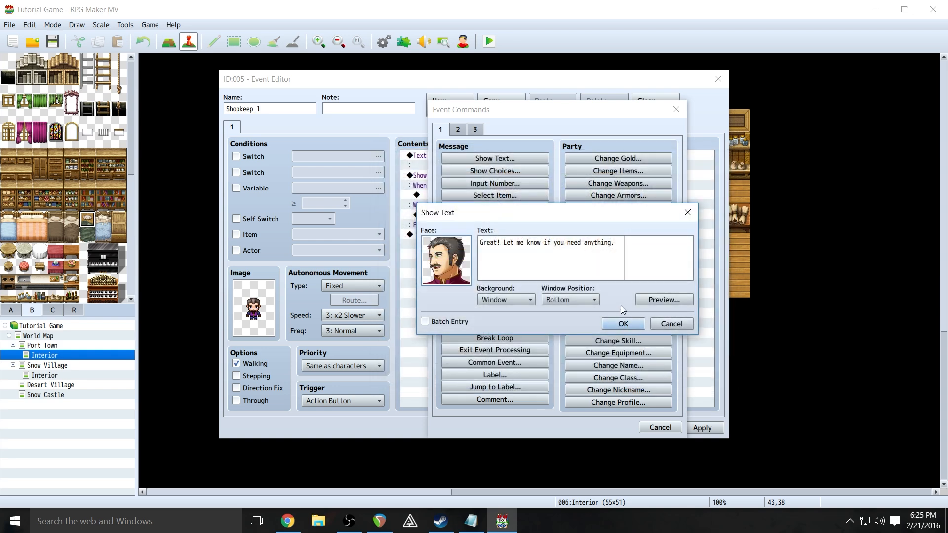
{"action": "left_click", "coordinate": [623, 323]}
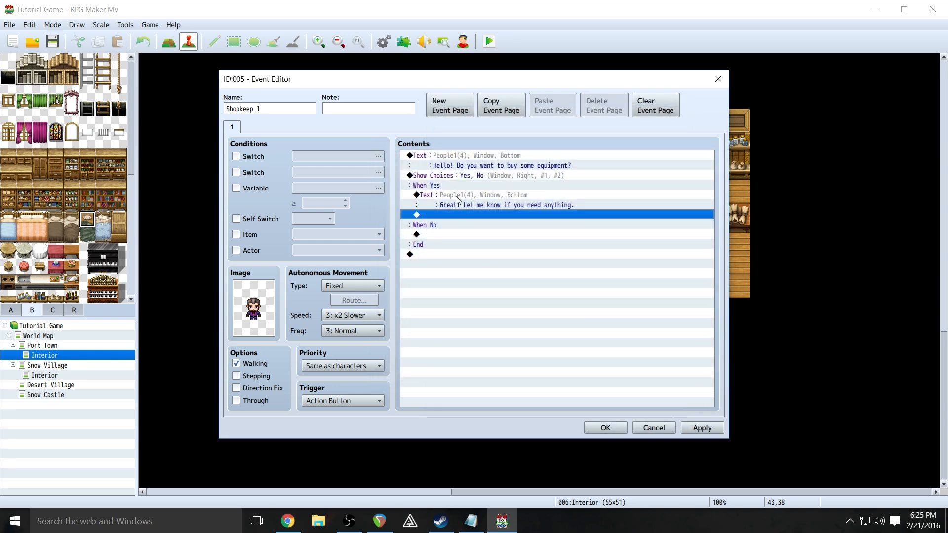
{"action": "double_click", "coordinate": [458, 216]}
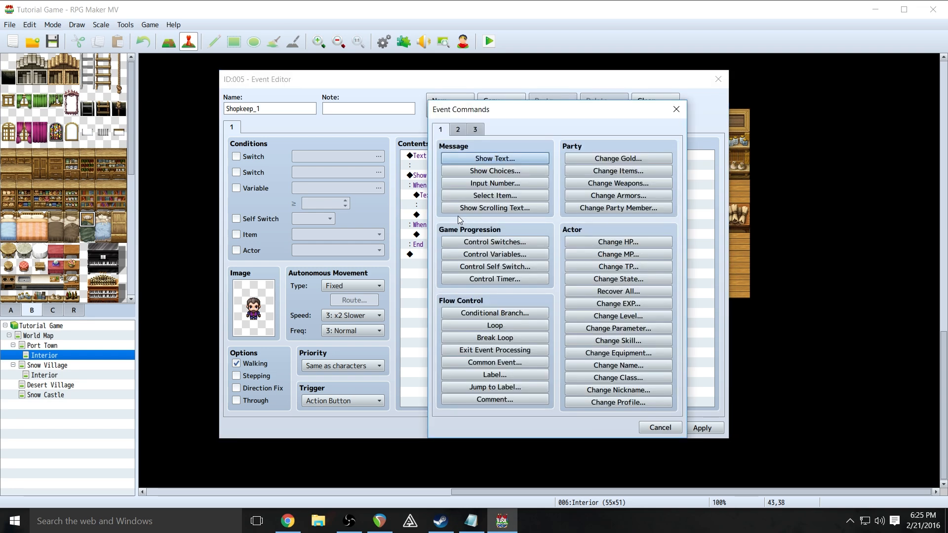
{"action": "left_click", "coordinate": [660, 427]}
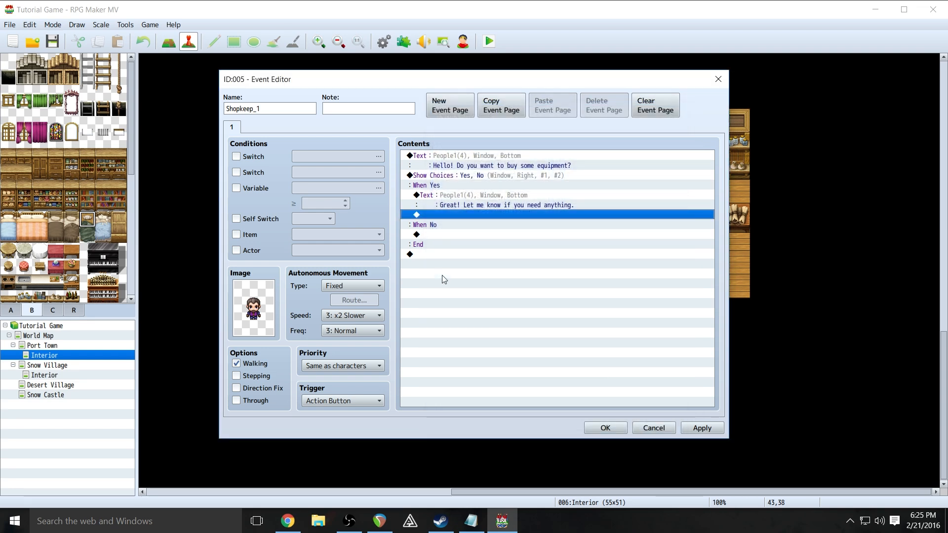
{"action": "right_click", "coordinate": [437, 217]}
{"action": "left_click", "coordinate": [428, 216]}
- Add Shop Processing and stock the Hand Ax weapon as its first product
{"action": "double_click", "coordinate": [432, 216]}
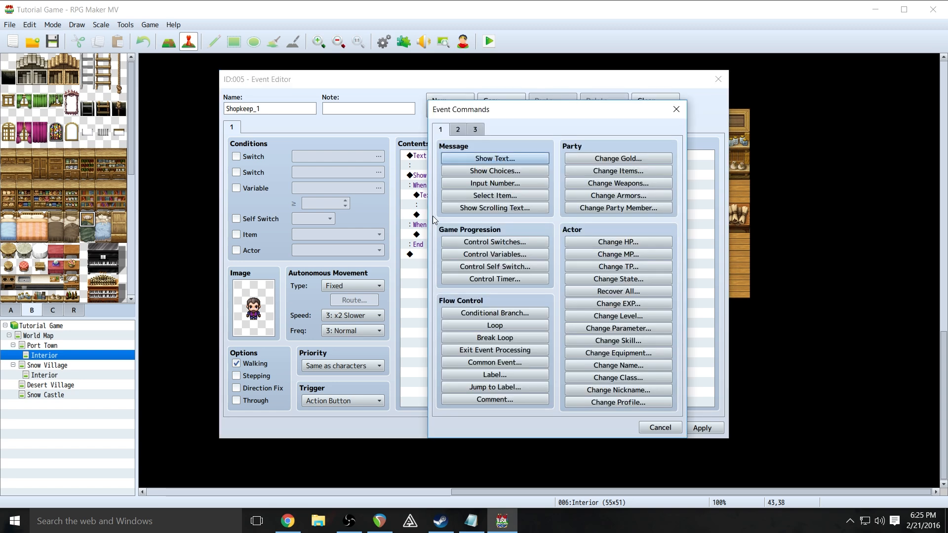
{"action": "left_click", "coordinate": [474, 130]}
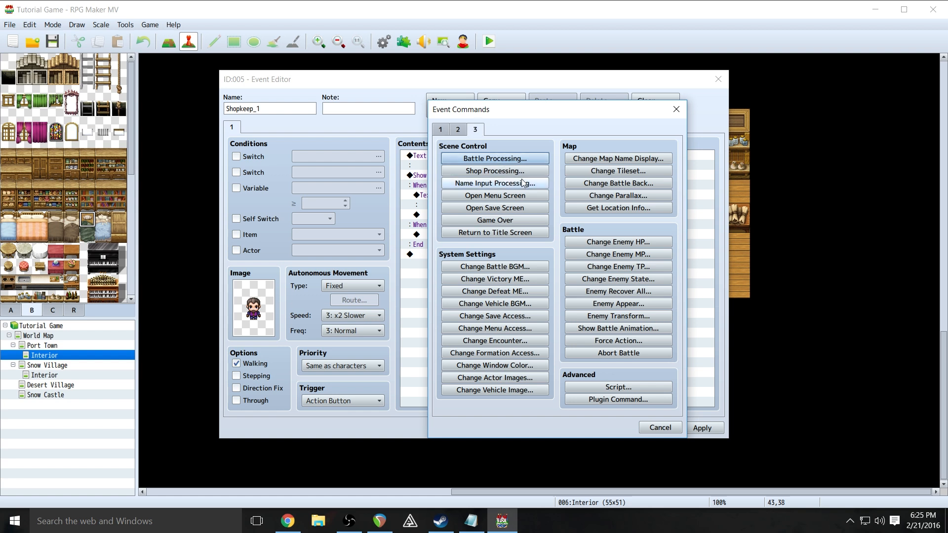
{"action": "left_click", "coordinate": [494, 171]}
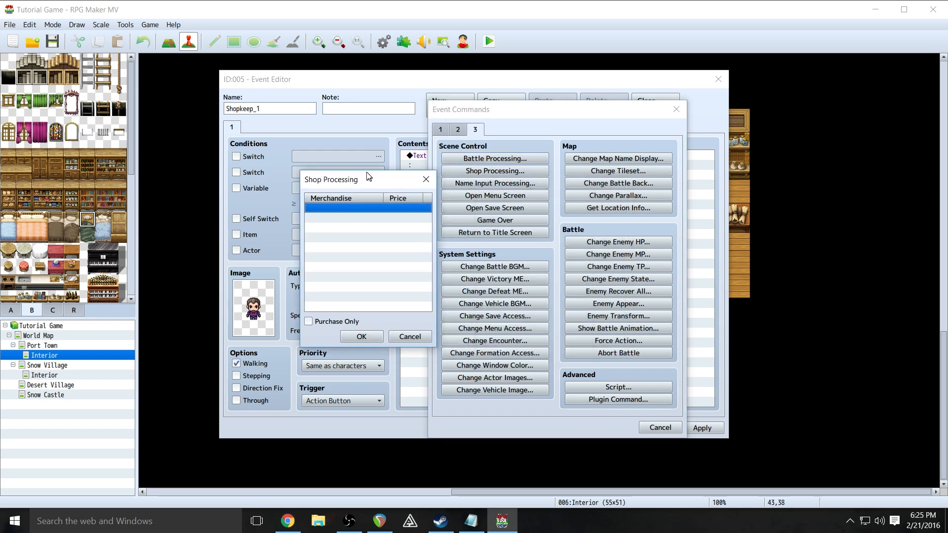
{"action": "left_click_drag", "start_coordinate": [529, 169], "coordinate": [539, 146]}
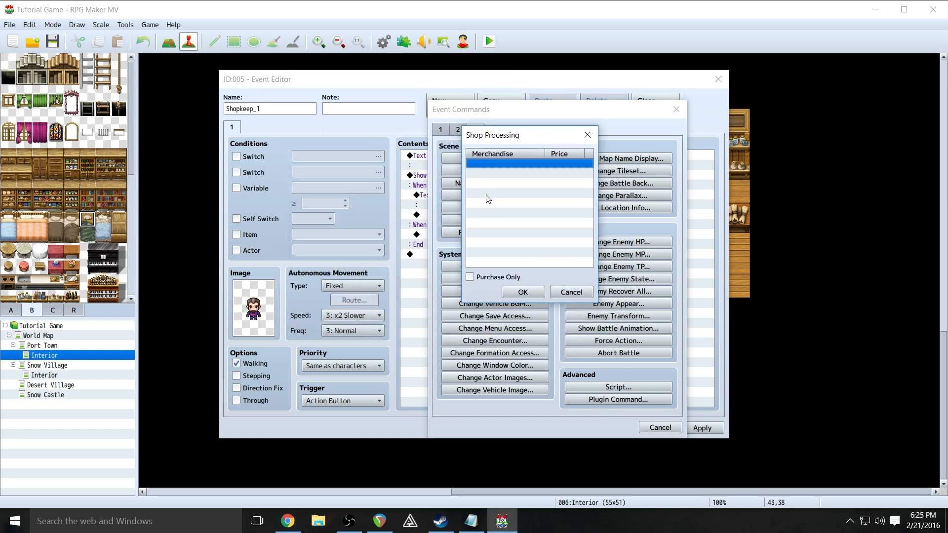
{"action": "double_click", "coordinate": [490, 163]}
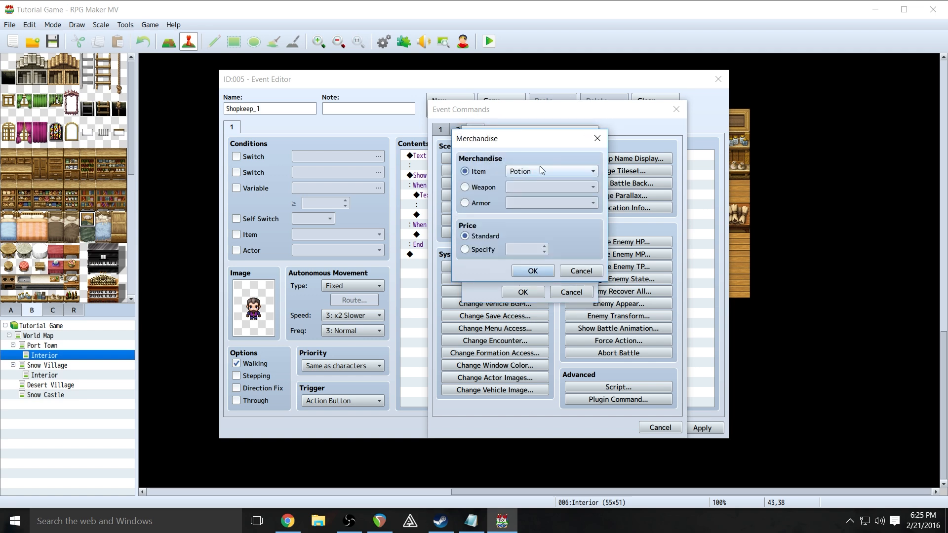
{"action": "left_click_drag", "start_coordinate": [529, 144], "coordinate": [433, 158]}
{"action": "left_click", "coordinate": [444, 187]}
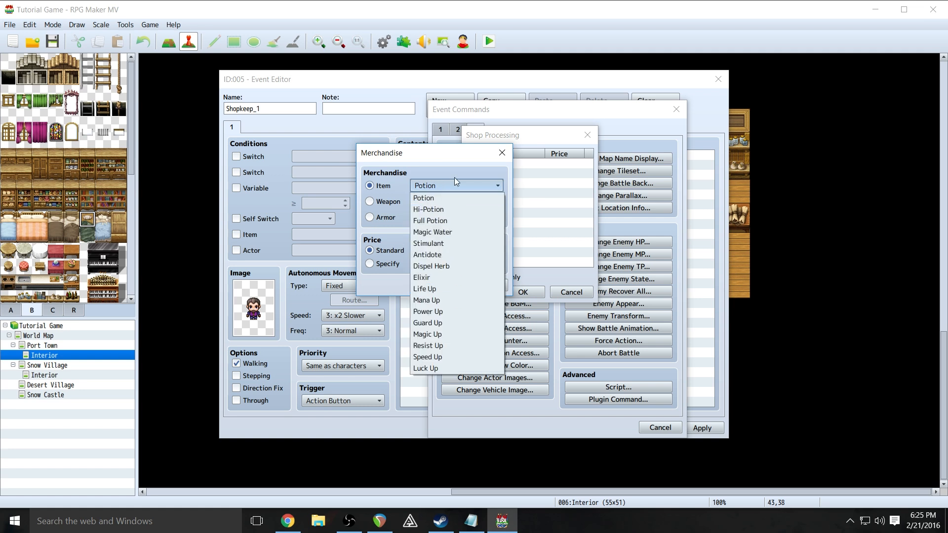
{"action": "left_click", "coordinate": [456, 197]}
{"action": "left_click", "coordinate": [373, 203]}
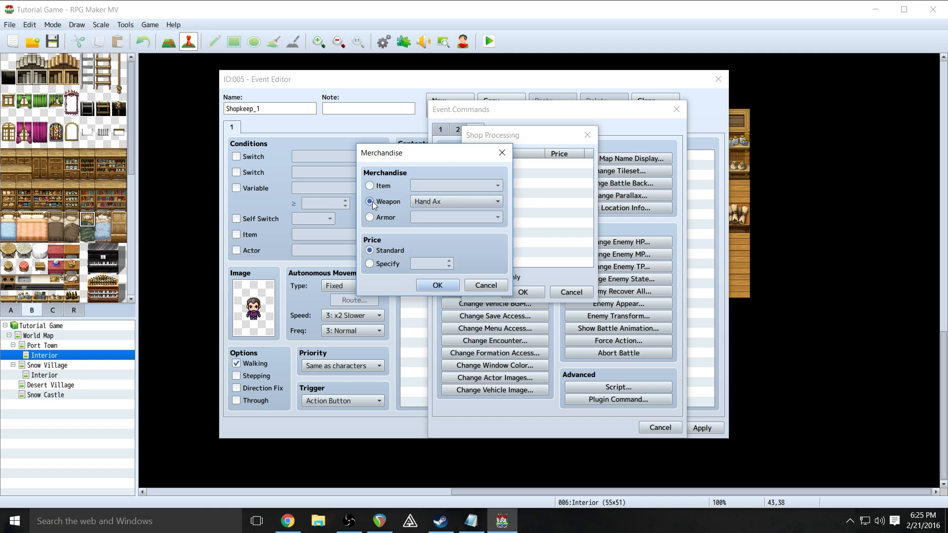
{"action": "left_click", "coordinate": [437, 202]}
{"action": "left_click", "coordinate": [431, 213]}
{"action": "left_click", "coordinate": [438, 285]}
- Add the Spear and Katana weapons to the shop list
{"action": "double_click", "coordinate": [504, 178]}
{"action": "left_click", "coordinate": [481, 187]}
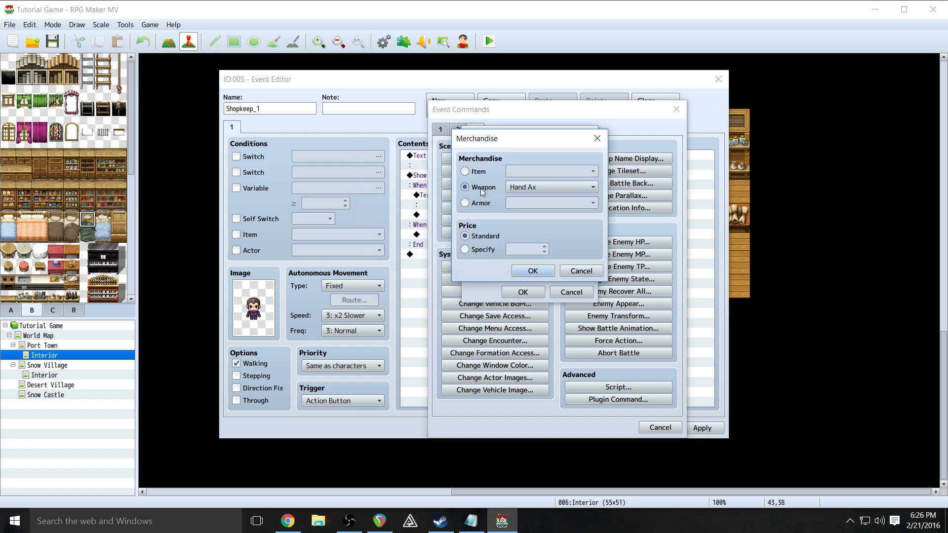
{"action": "left_click", "coordinate": [528, 191]}
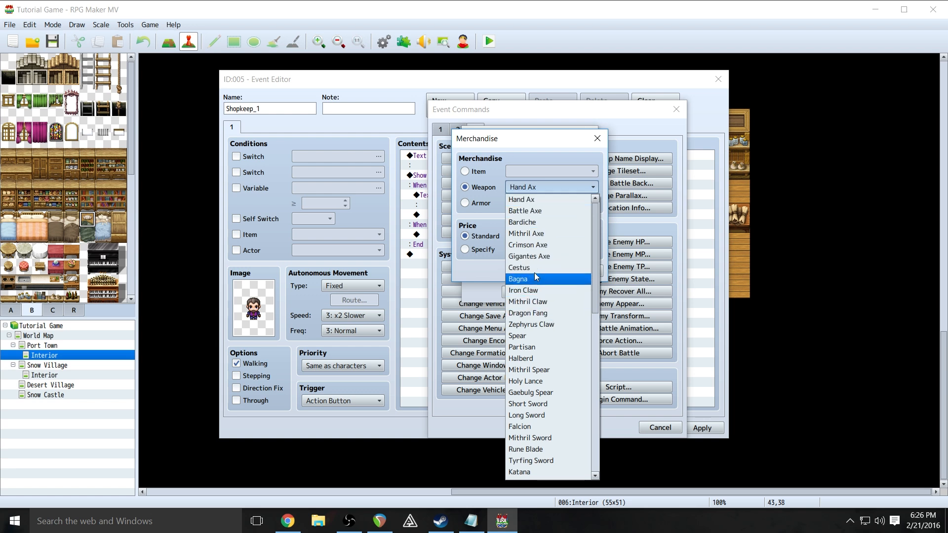
{"action": "left_click", "coordinate": [549, 336]}
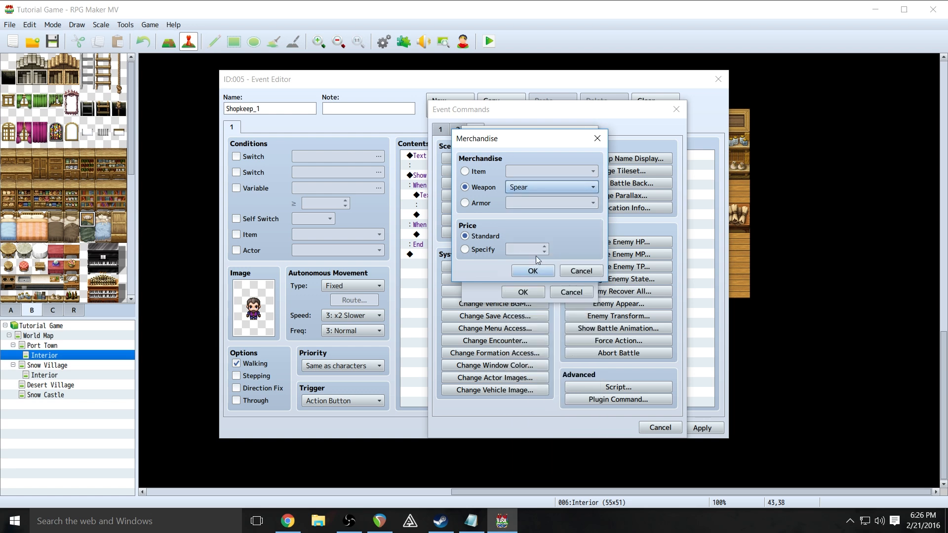
{"action": "left_click", "coordinate": [538, 270]}
{"action": "double_click", "coordinate": [489, 184]}
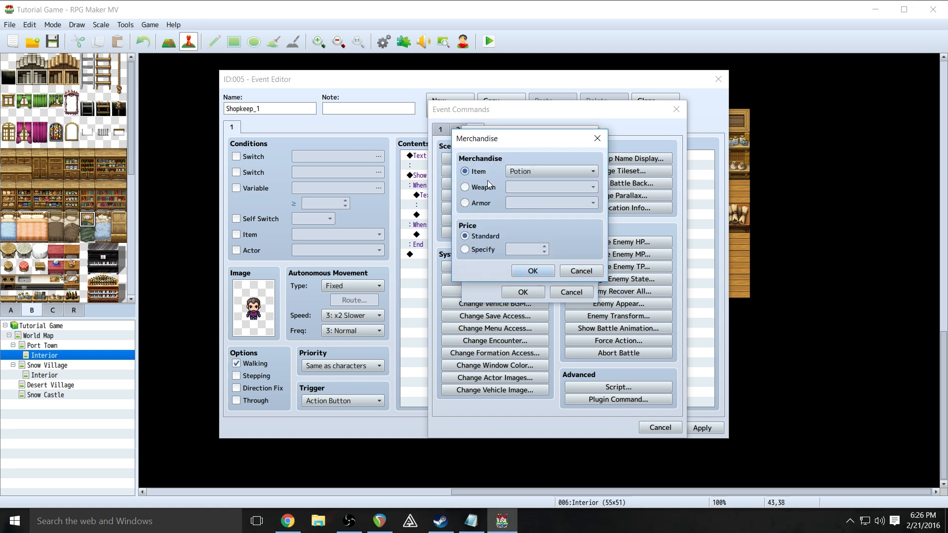
{"action": "left_click", "coordinate": [479, 188]}
{"action": "left_click", "coordinate": [529, 187]}
{"action": "scroll", "coordinate": [559, 276], "scroll_direction": "down", "scroll_amount": 3}
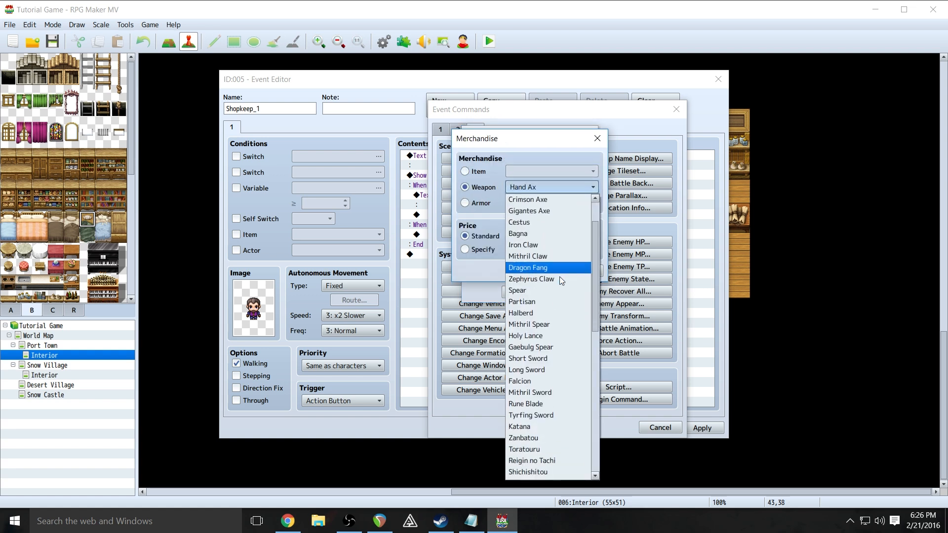
{"action": "left_click", "coordinate": [548, 358]}
{"action": "left_click", "coordinate": [535, 272]}
- Add the Leather Top and Cotton Robe armors to the shop list
{"action": "double_click", "coordinate": [501, 201]}
{"action": "left_click", "coordinate": [488, 187]}
{"action": "left_click", "coordinate": [493, 202]}
{"action": "left_click", "coordinate": [529, 205]}
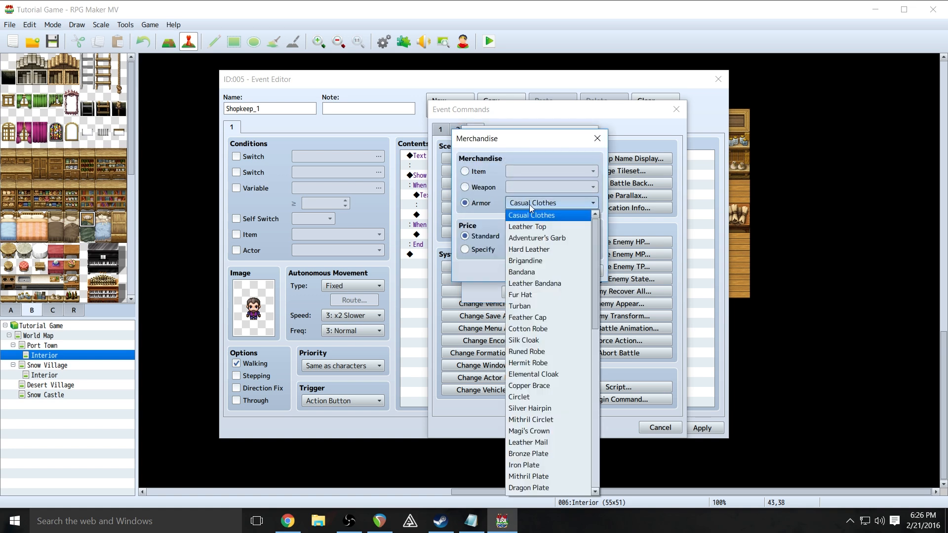
{"action": "left_click", "coordinate": [536, 230]}
{"action": "left_click", "coordinate": [533, 270]}
{"action": "double_click", "coordinate": [493, 210]}
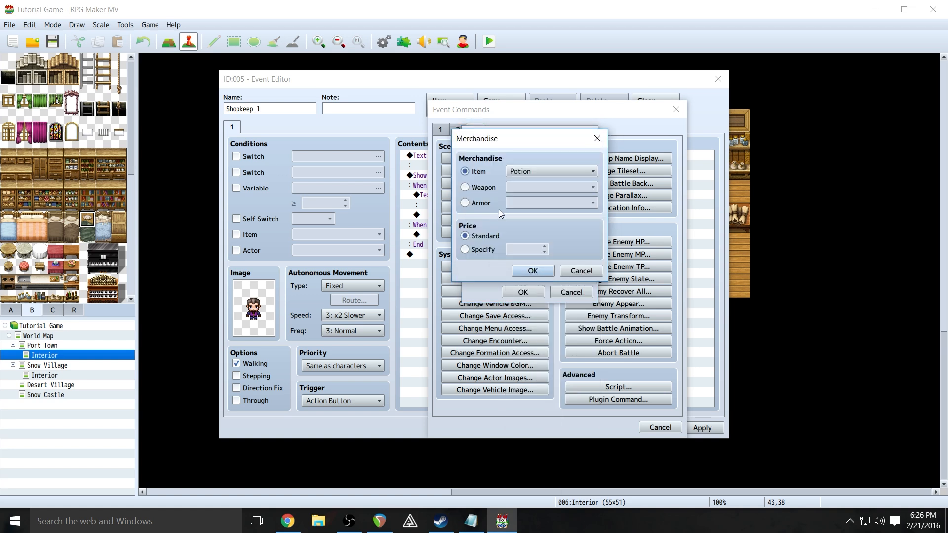
{"action": "left_click", "coordinate": [488, 203]}
{"action": "left_click", "coordinate": [546, 206]}
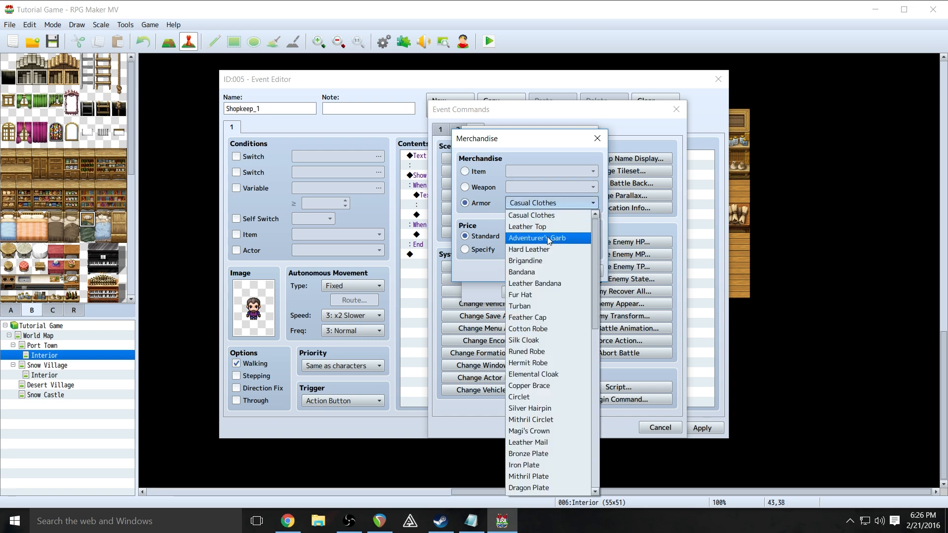
{"action": "left_click", "coordinate": [552, 328]}
{"action": "left_click", "coordinate": [533, 271]}
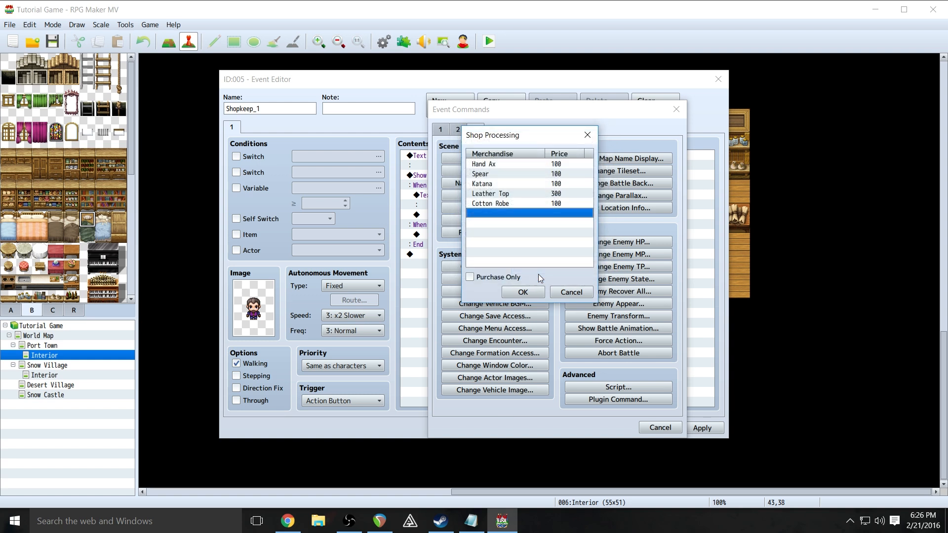
- Discard an extra Potion entry at standard price and confirm the five-item shop under When Yes
{"action": "double_click", "coordinate": [496, 211]}
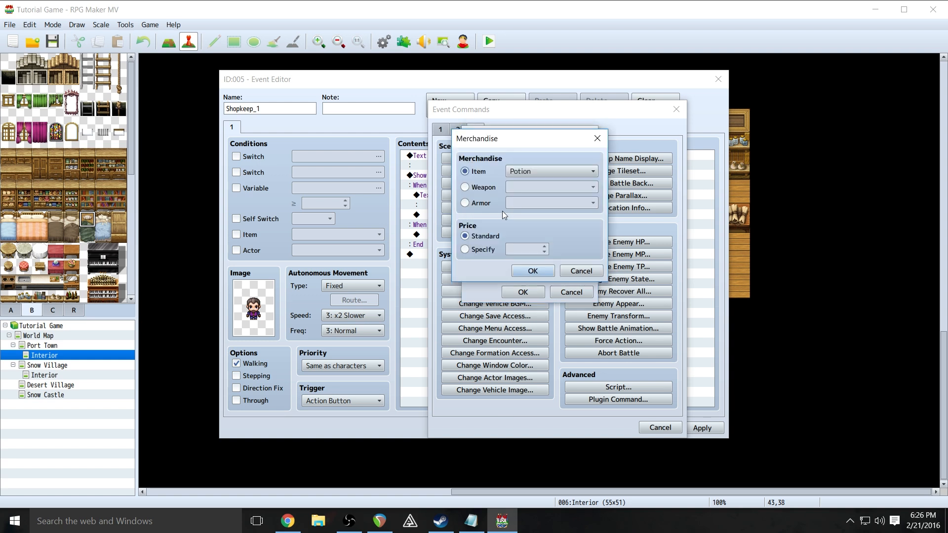
{"action": "left_click", "coordinate": [467, 251]}
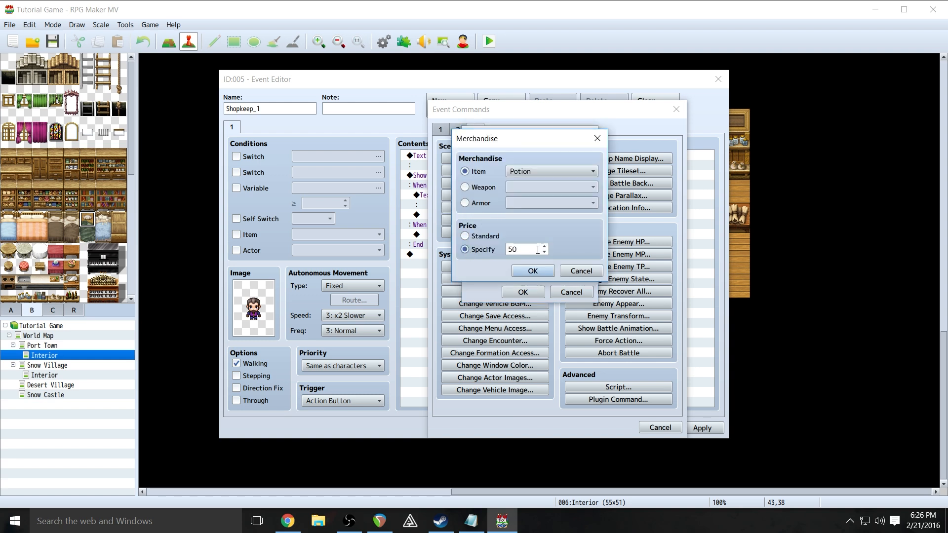
{"action": "left_click", "coordinate": [497, 240]}
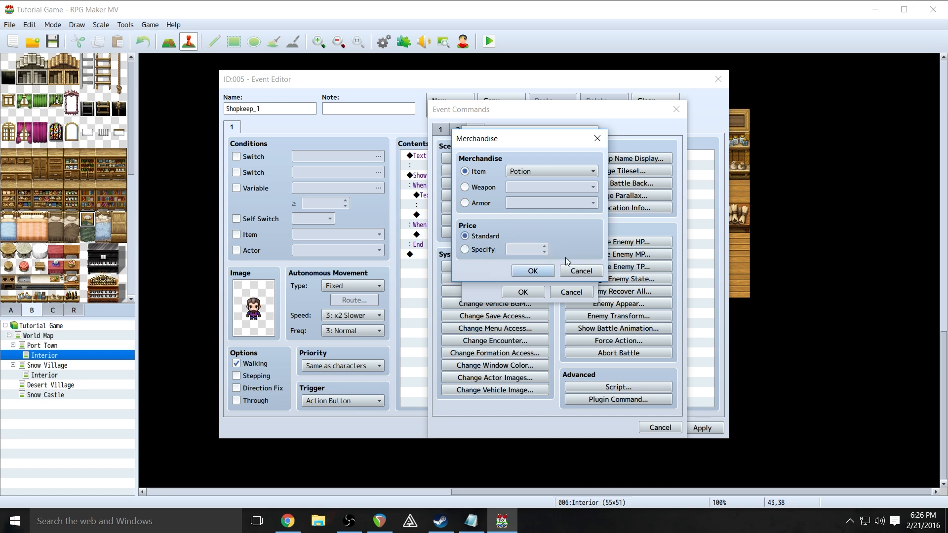
{"action": "left_click", "coordinate": [589, 272]}
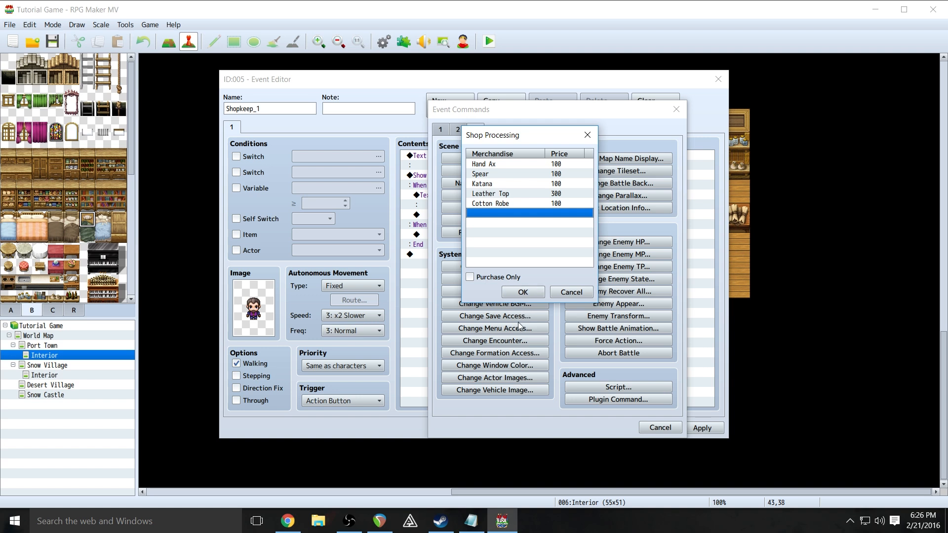
{"action": "left_click", "coordinate": [525, 290]}
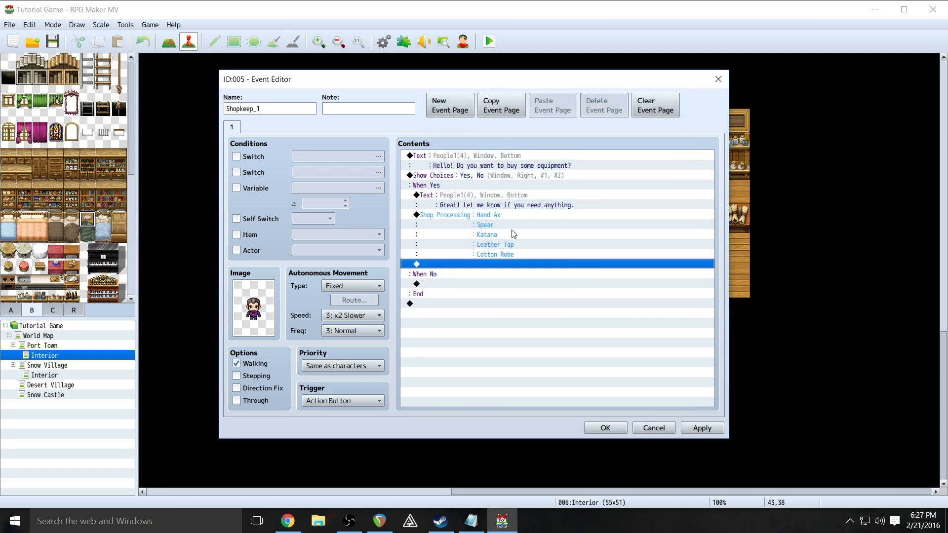
- Add a Show Text under the When No branch with the mustached People1 face
{"action": "left_click", "coordinate": [443, 284]}
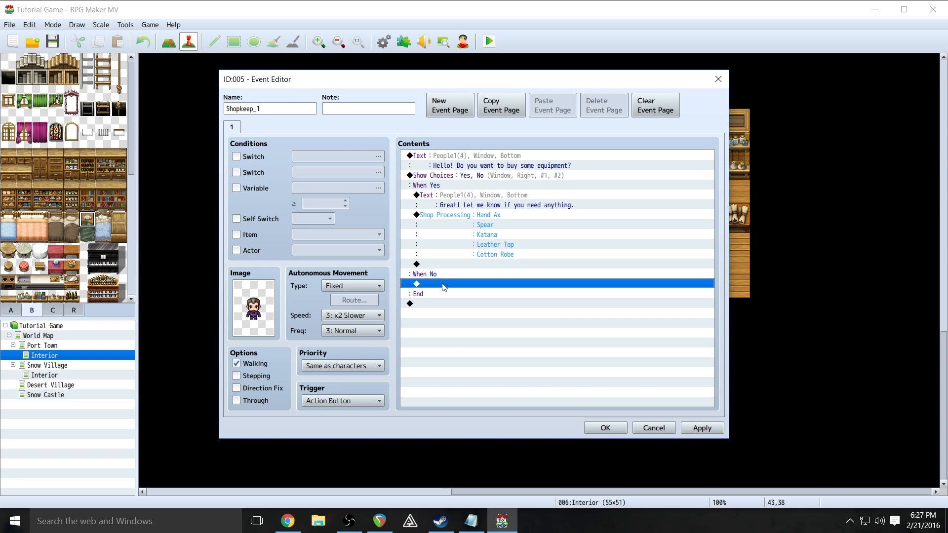
{"action": "right_click", "coordinate": [442, 284]}
{"action": "left_click", "coordinate": [426, 283]}
{"action": "double_click", "coordinate": [428, 284]}
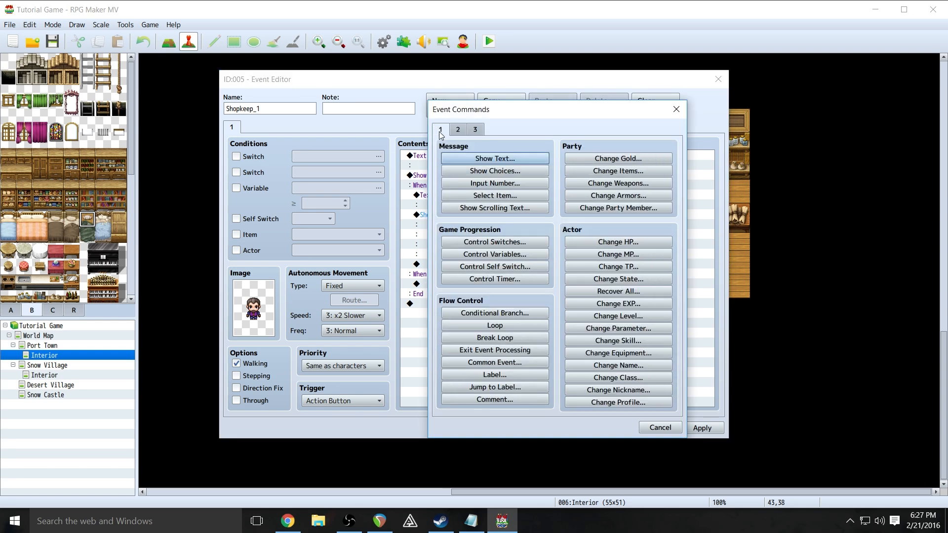
{"action": "left_click", "coordinate": [469, 159]}
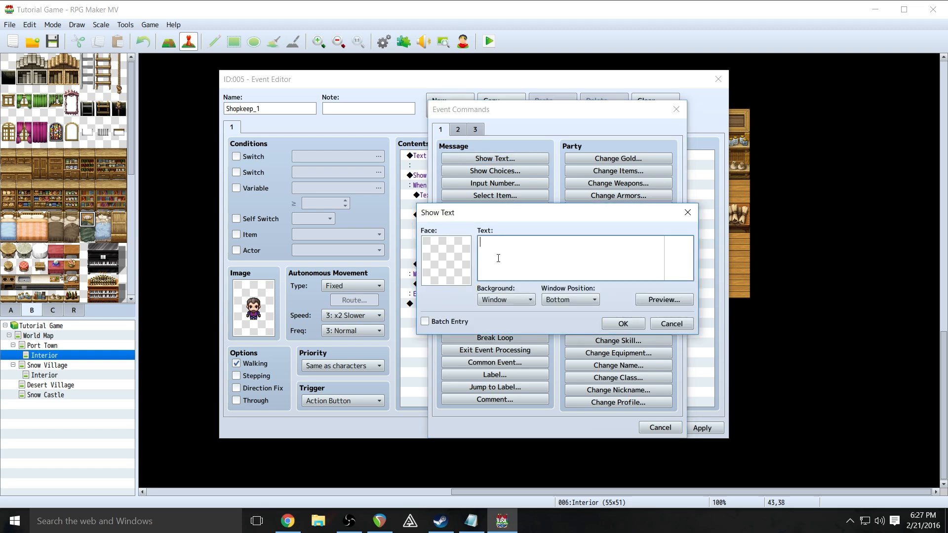
{"action": "double_click", "coordinate": [446, 260]}
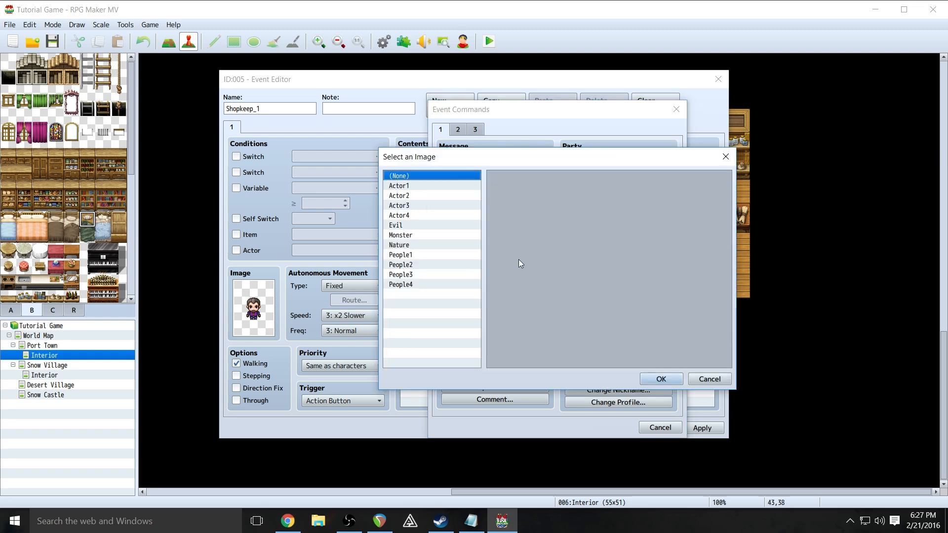
{"action": "left_click", "coordinate": [412, 256]}
{"action": "left_click", "coordinate": [525, 256]}
{"action": "left_click", "coordinate": [662, 379]}
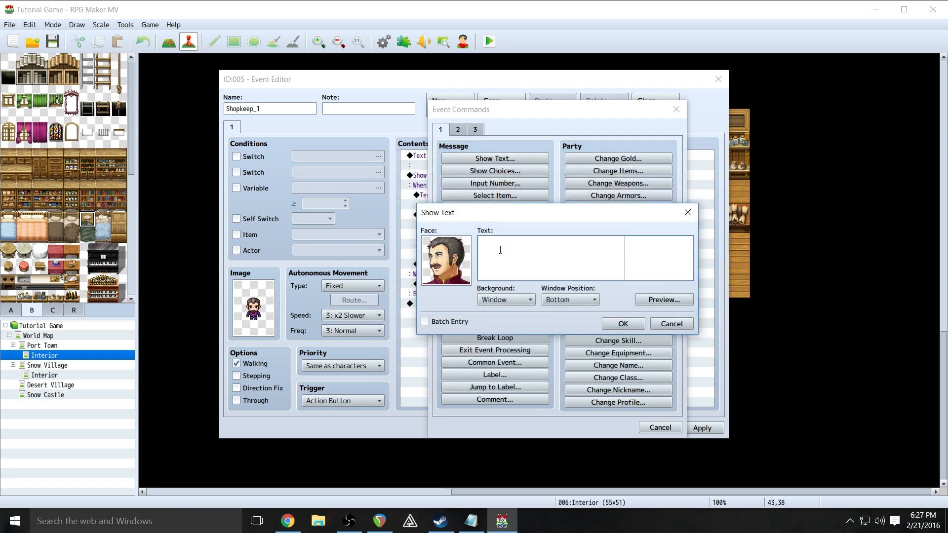
- Enter 'Okie dokie! Let me know if you change your mind!', preview it, and save the event
{"action": "type", "text": "kie dokie! Let me know if you change"}
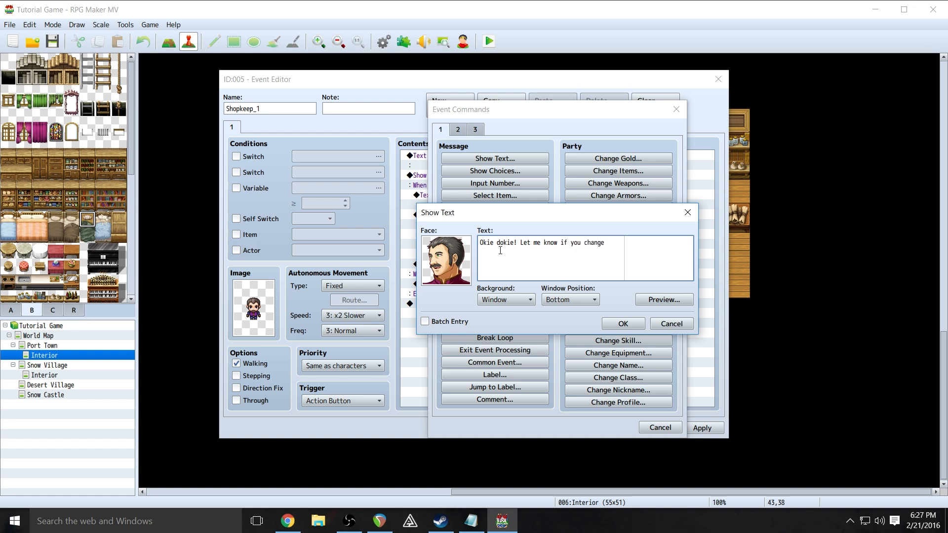
{"action": "type", "text": " your mind!"}
{"action": "left_click", "coordinate": [680, 299]}
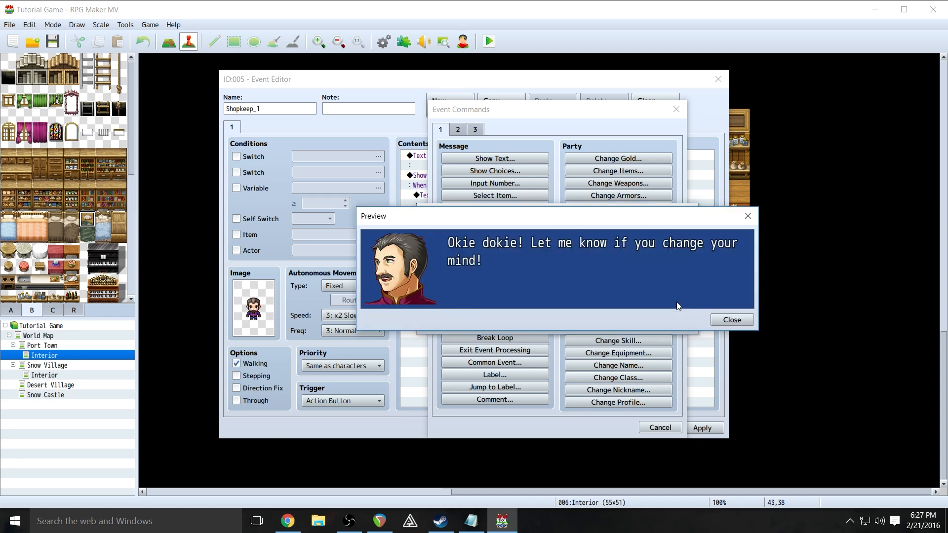
{"action": "left_click", "coordinate": [732, 320]}
{"action": "left_click", "coordinate": [623, 325]}
{"action": "left_click", "coordinate": [697, 427]}
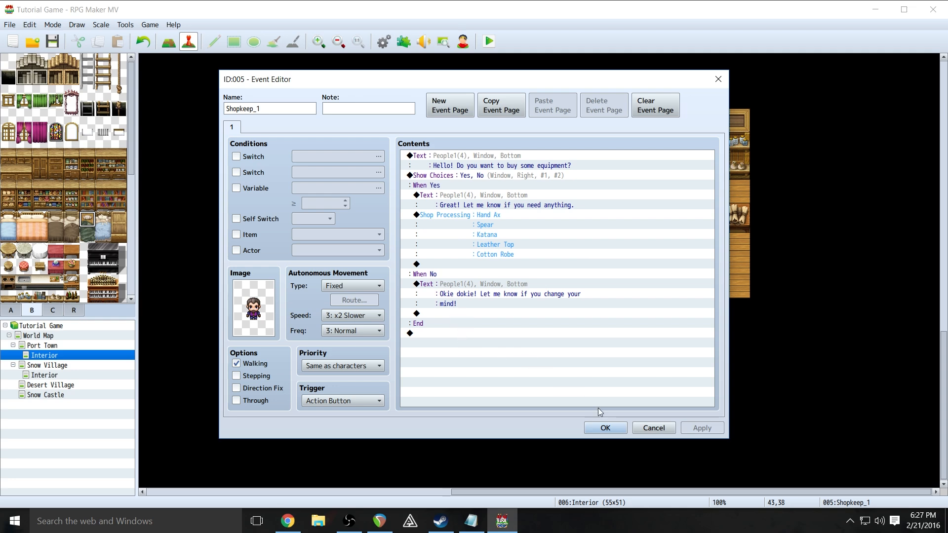
{"action": "left_click", "coordinate": [605, 428]}
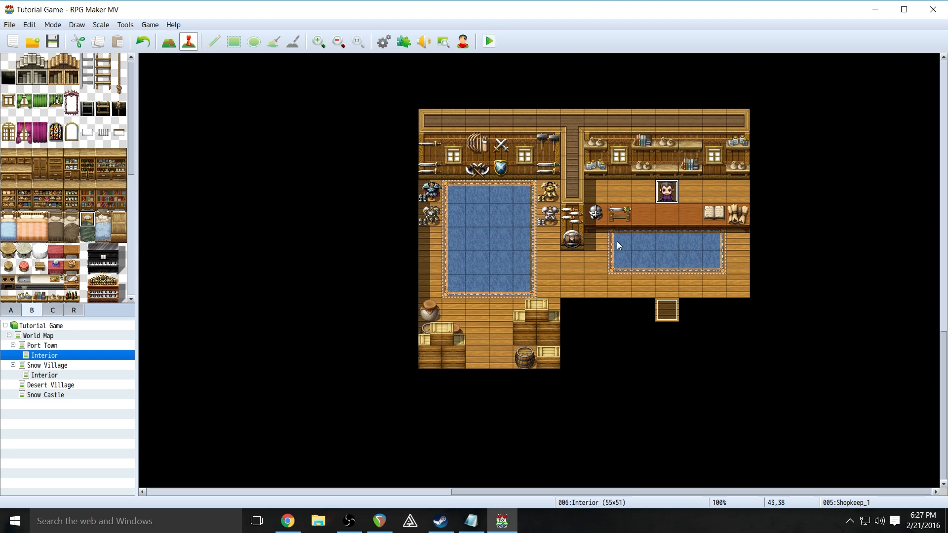
- Create a brown !Chest Treasure quick event holding 100 Gold beside the right rug, then playtest
{"action": "right_click", "coordinate": [746, 243]}
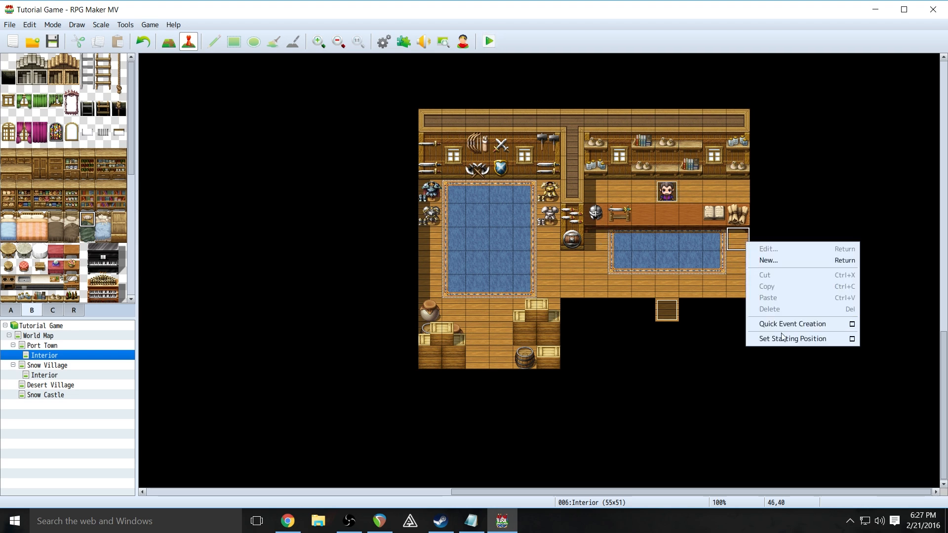
{"action": "mouse_move", "coordinate": [783, 329]}
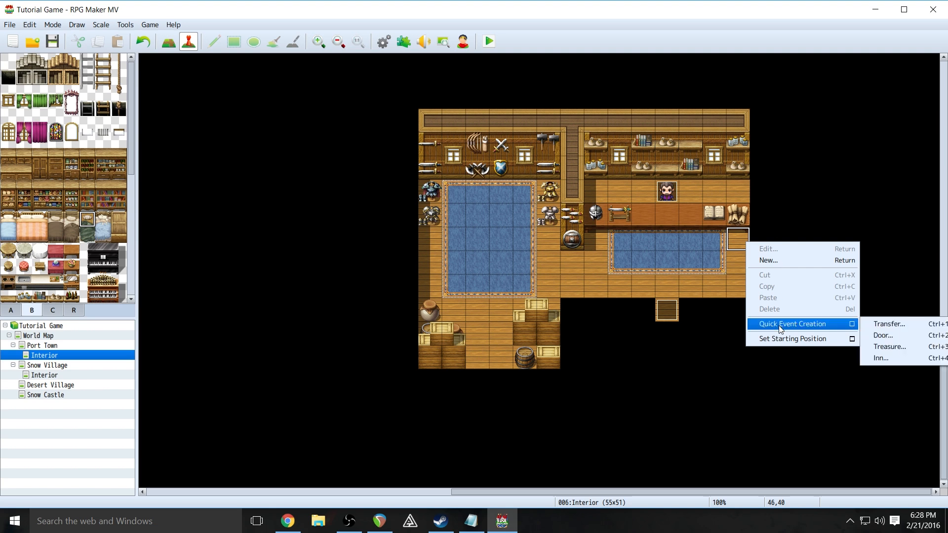
{"action": "left_click", "coordinate": [896, 345]}
{"action": "double_click", "coordinate": [401, 261]}
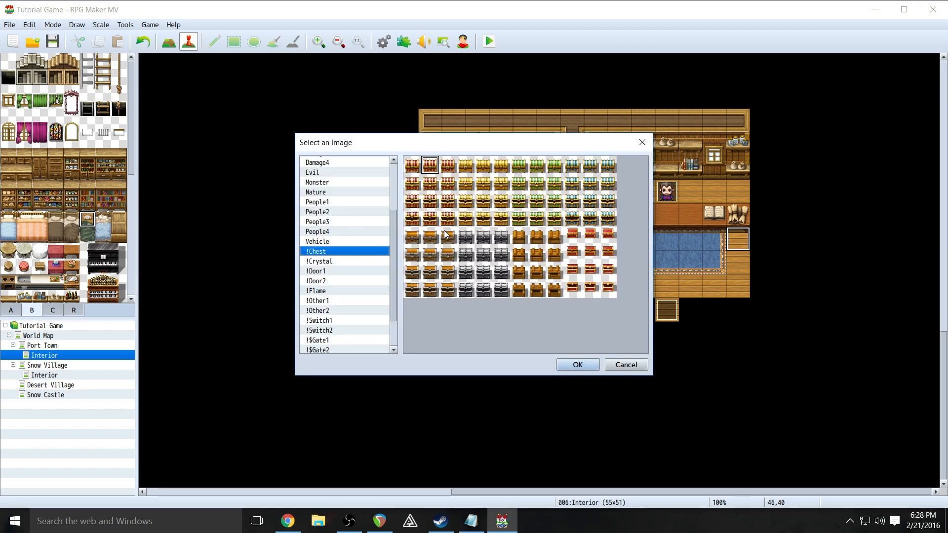
{"action": "left_click", "coordinate": [518, 236]}
{"action": "left_click", "coordinate": [579, 366]}
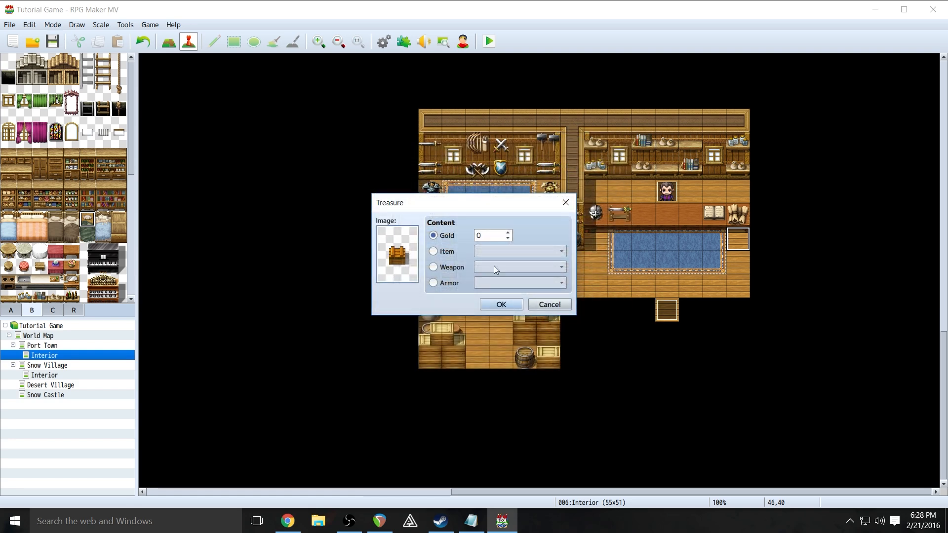
{"action": "double_click", "coordinate": [507, 233]}
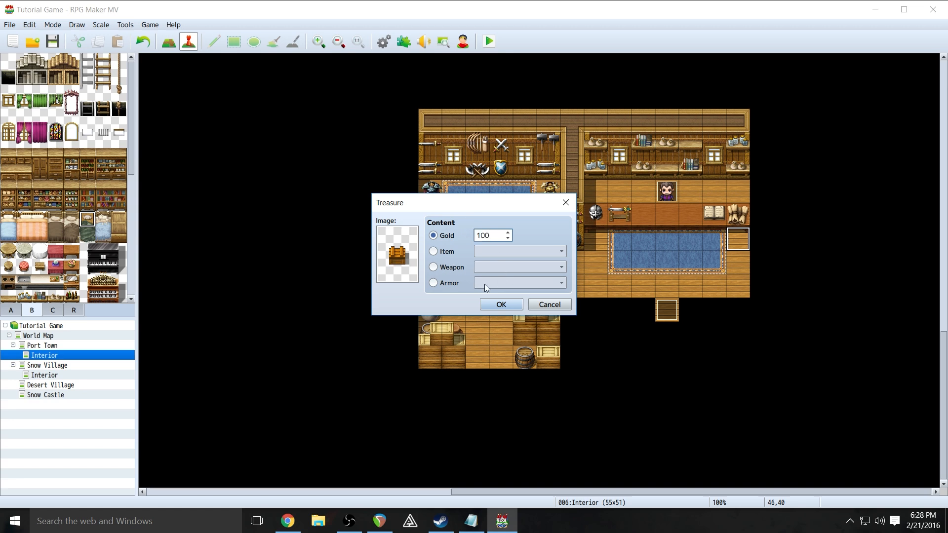
{"action": "left_click", "coordinate": [504, 302]}
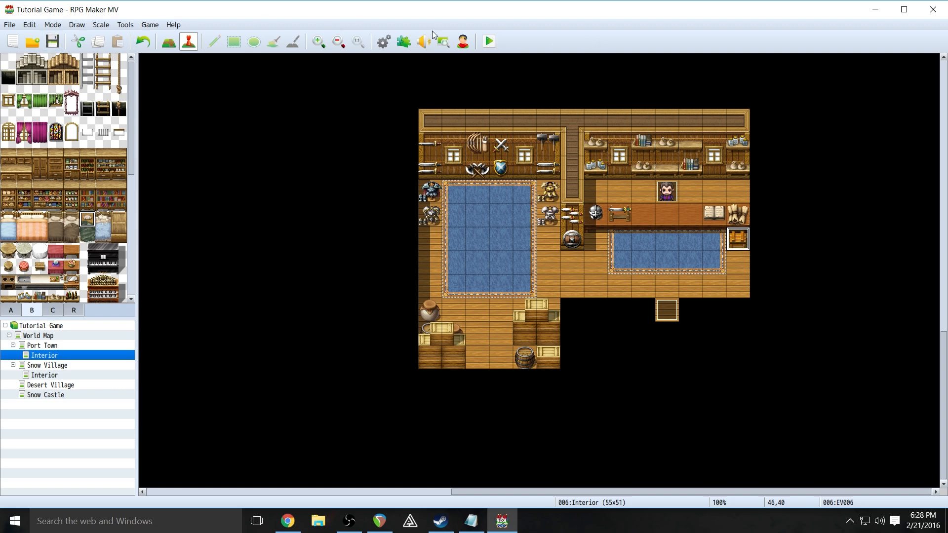
{"action": "left_click", "coordinate": [497, 43]}
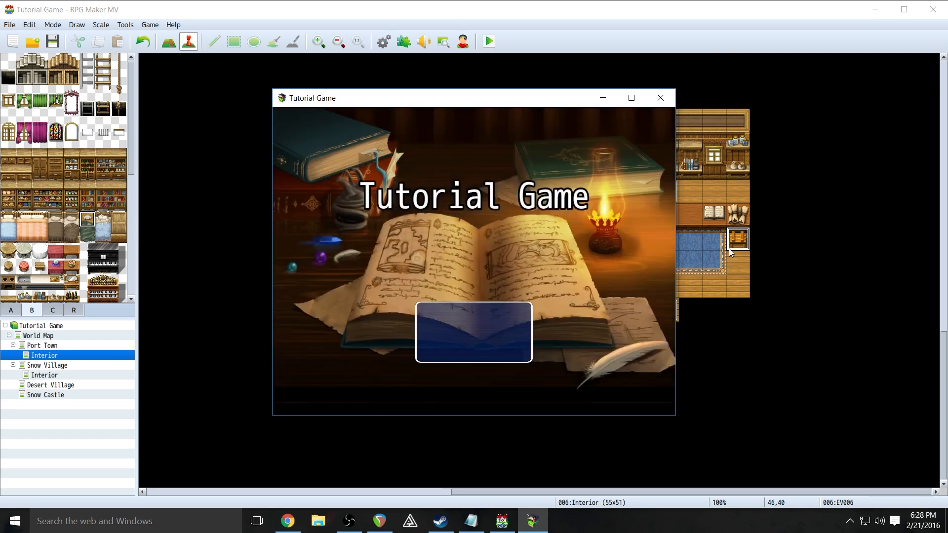
- Begin a New Game, open the chest for 100G, and walk up to talk to the shopkeeper
{"action": "key", "text": "Return"}
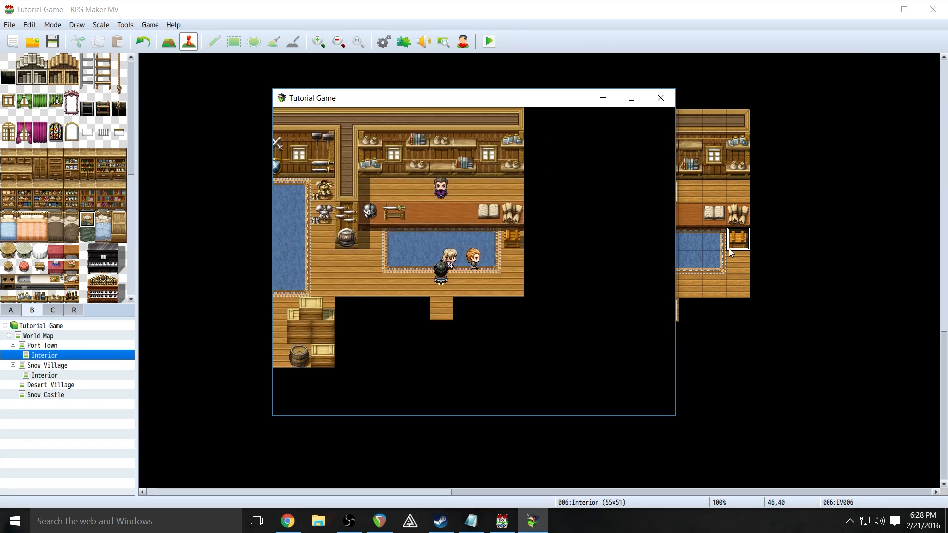
{"action": "key", "text": "Return"}
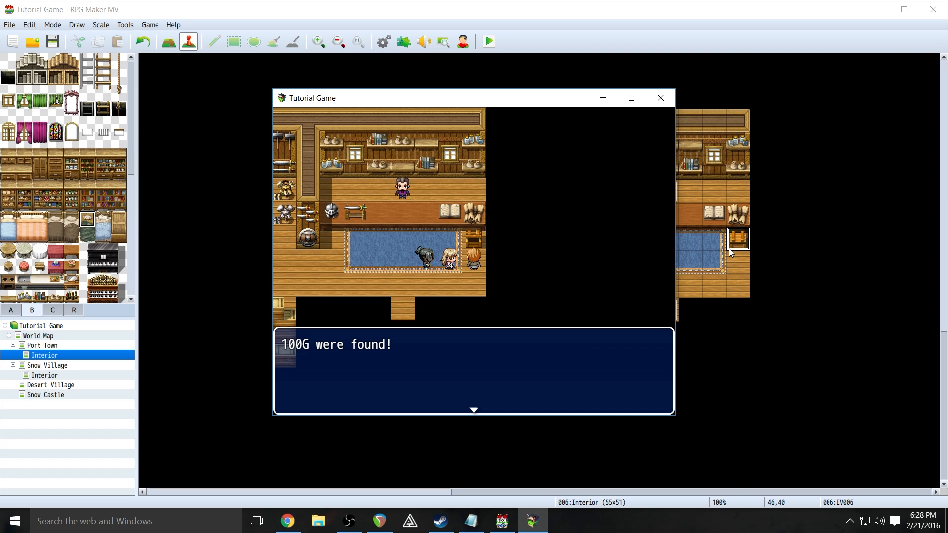
{"action": "key", "text": "Return"}
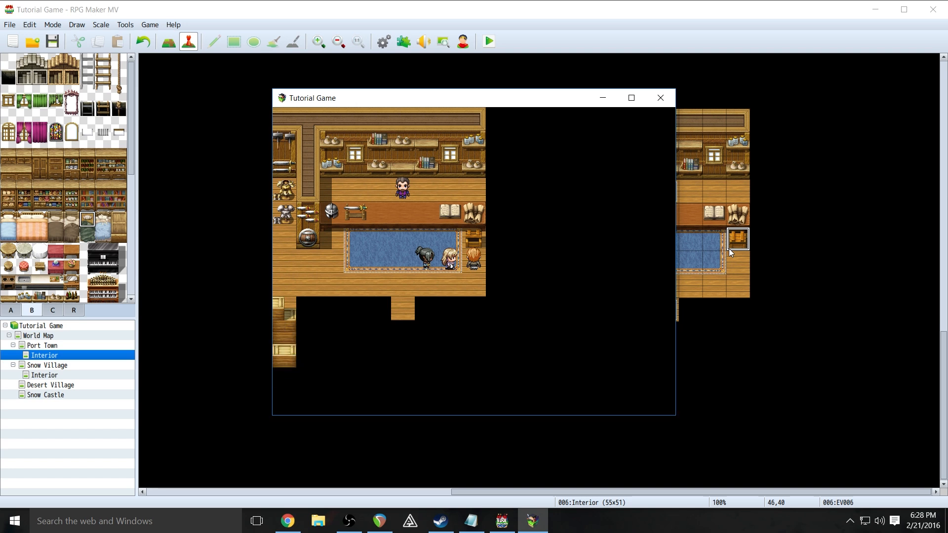
{"action": "key", "text": "Right"}
{"action": "key", "text": "Up"}
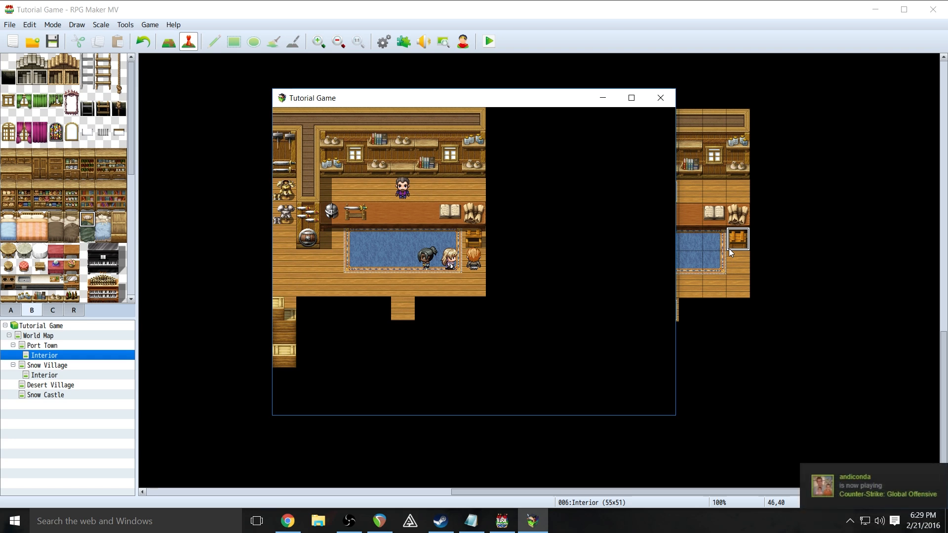
{"action": "key", "text": "Left"}
{"action": "key", "text": "Left"}
{"action": "key", "text": "Left"}
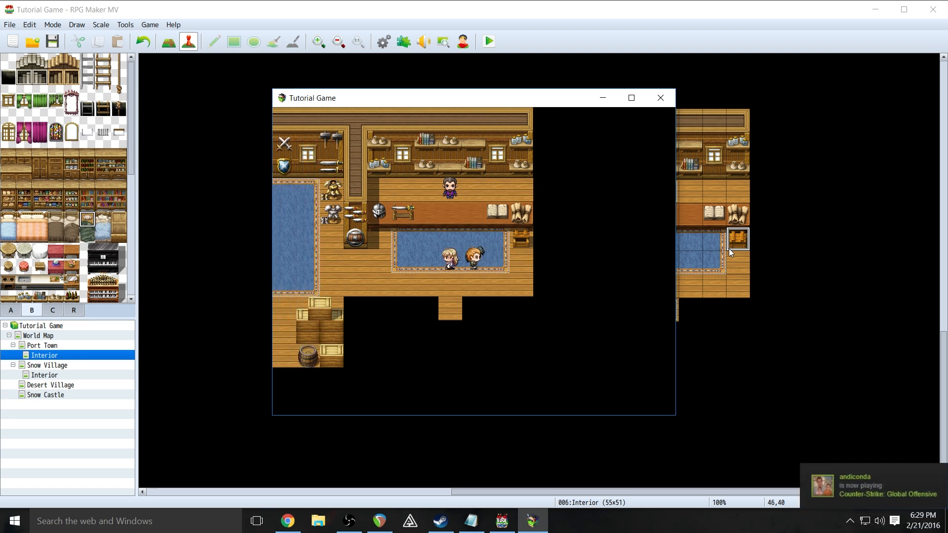
{"action": "key", "text": "Up"}
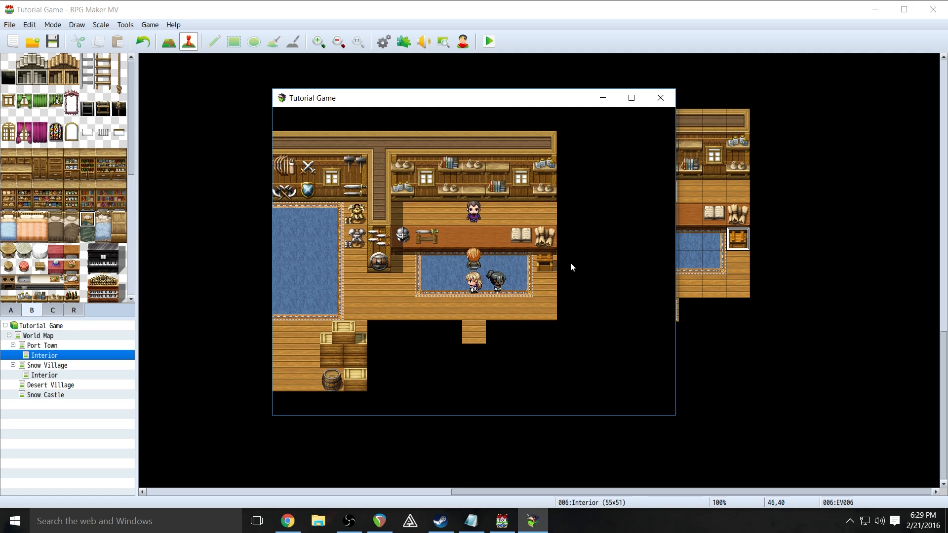
{"action": "key", "text": "Return"}
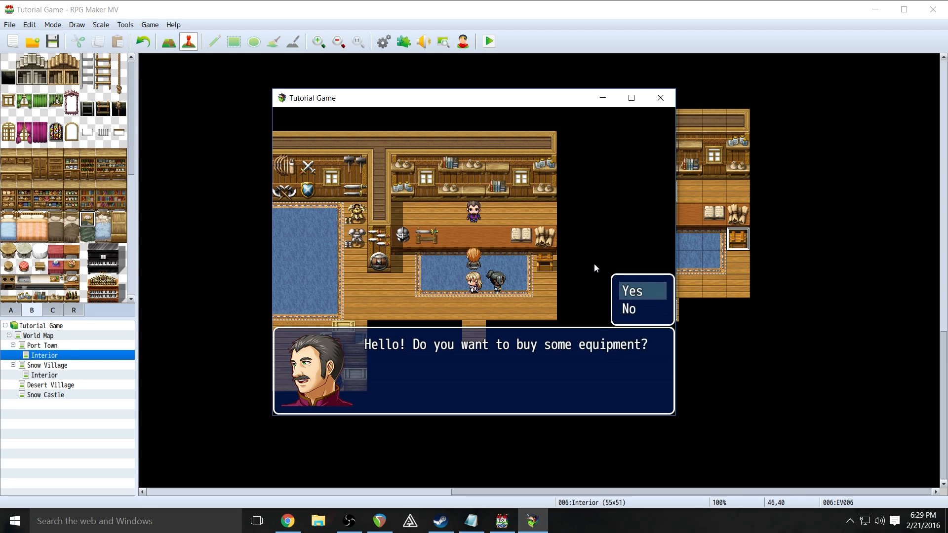
- Answer No to the shopkeeper, then talk again and answer Yes to enter the shop
{"action": "key", "text": "Down"}
{"action": "key", "text": "Return"}
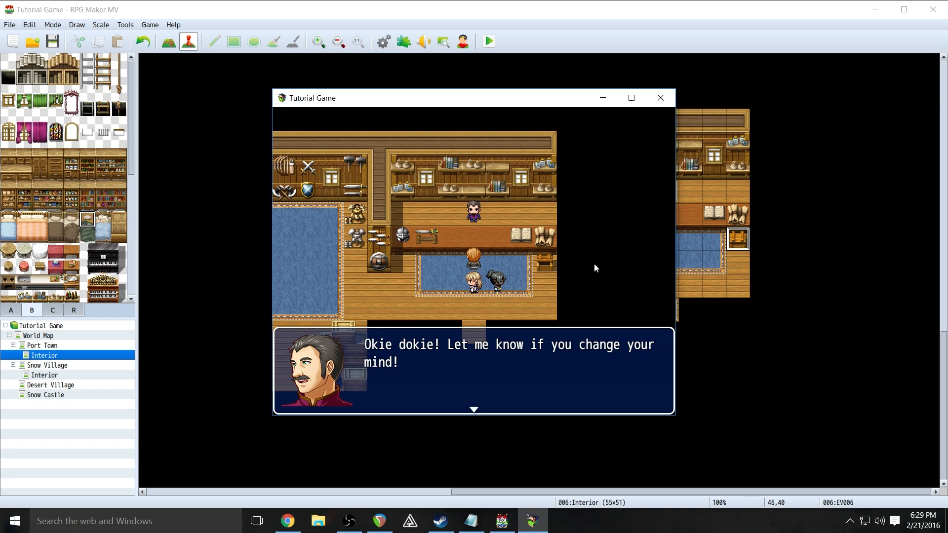
{"action": "key", "text": "Return"}
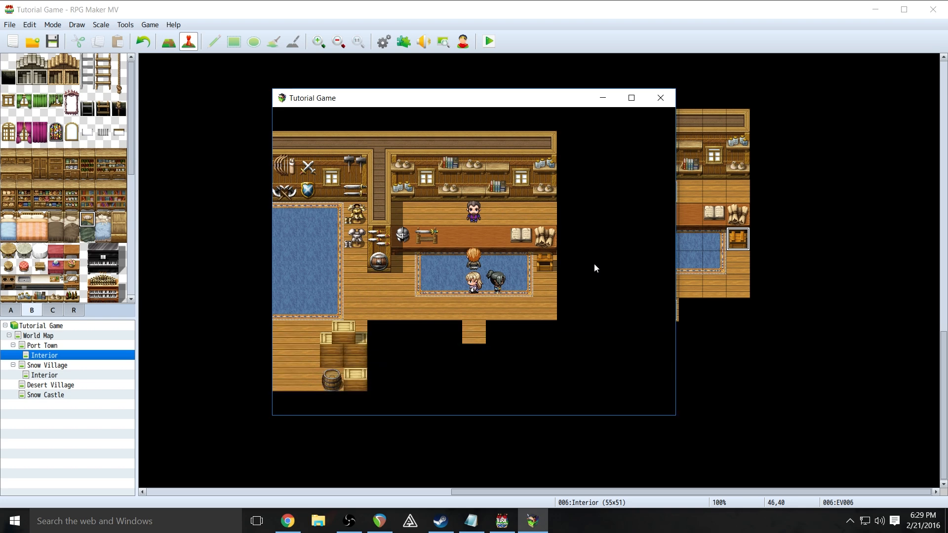
{"action": "key", "text": "Return"}
{"action": "key", "text": "Return"}
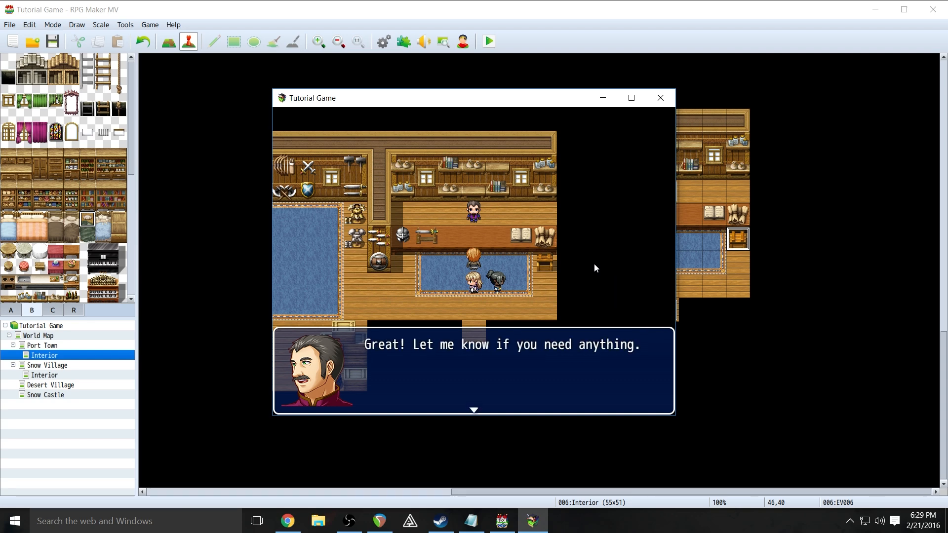
{"action": "key", "text": "Return"}
- Choose Buy, select the Katana, and close the playtest after the Shop.ogg load error
{"action": "key", "text": "Right"}
{"action": "key", "text": "Left"}
{"action": "key", "text": "Right"}
{"action": "key", "text": "Left"}
{"action": "key", "text": "Return"}
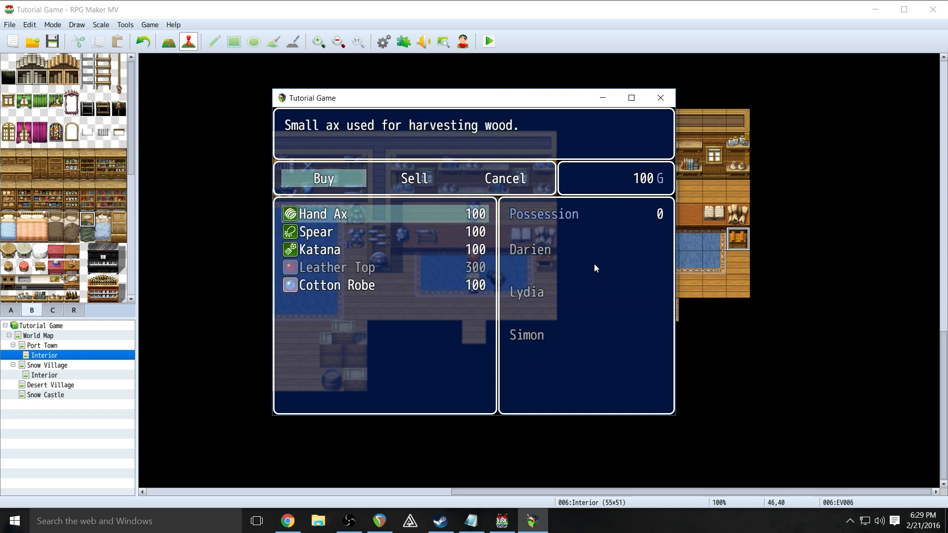
{"action": "key", "text": "Down"}
{"action": "key", "text": "Down"}
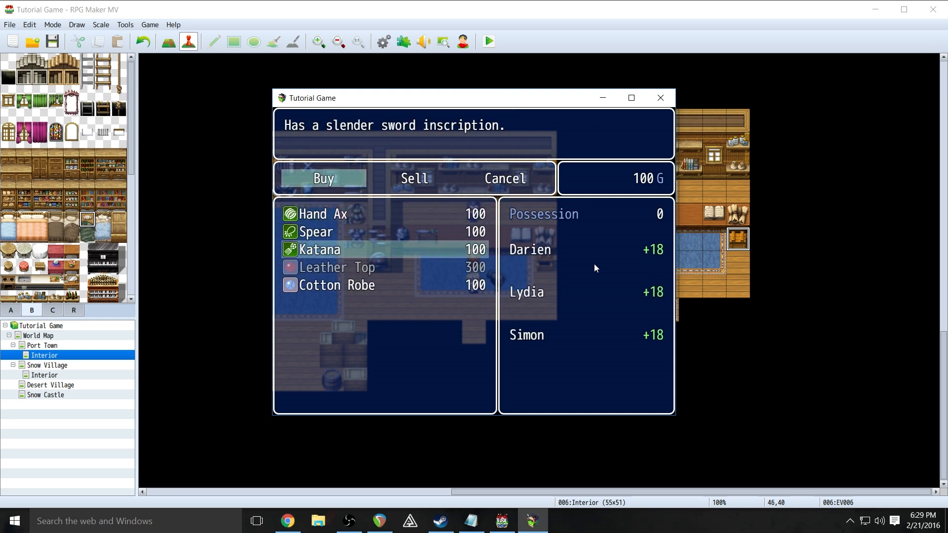
{"action": "key", "text": "Up"}
{"action": "key", "text": "Down"}
{"action": "key", "text": "Return"}
{"action": "key", "text": "Return"}
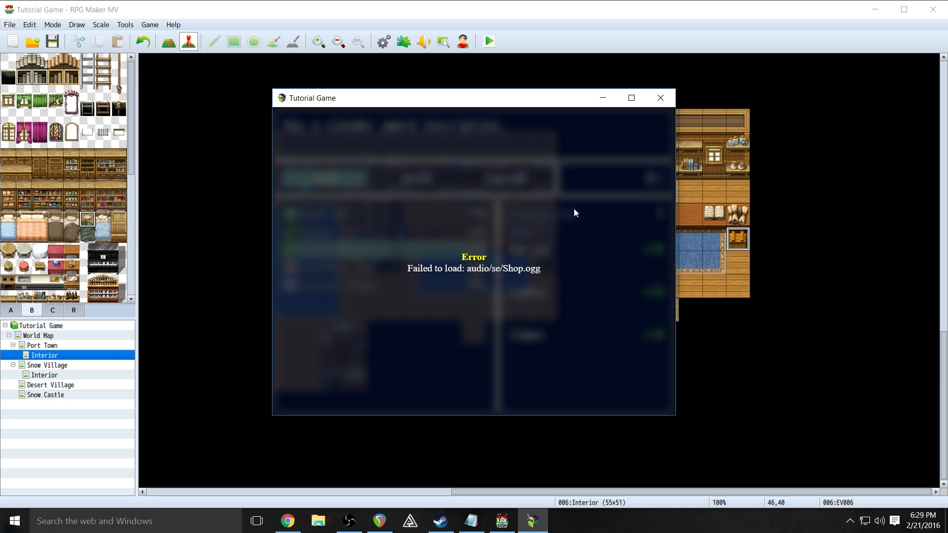
{"action": "left_click", "coordinate": [660, 98]}
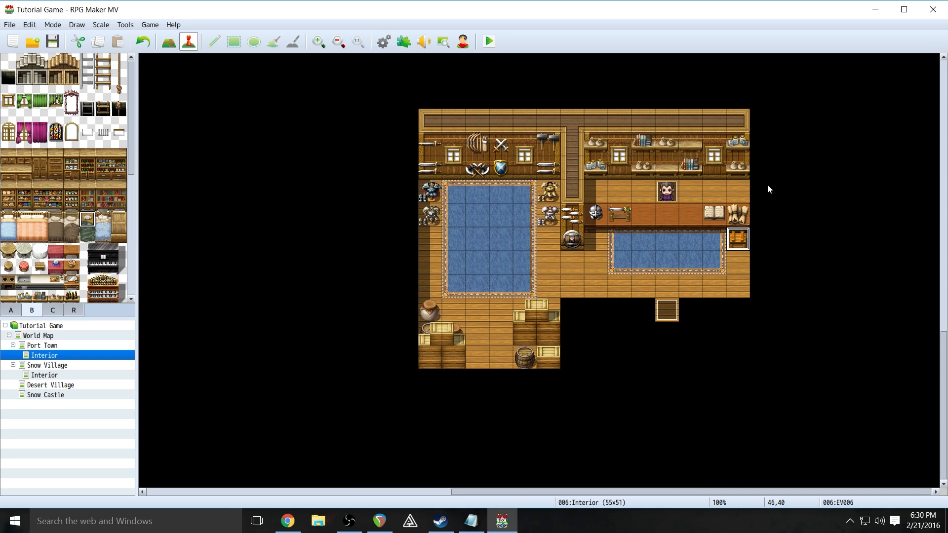
- Open the Database System tab and edit the Shop entry among the system sounds
{"action": "left_click", "coordinate": [385, 42]}
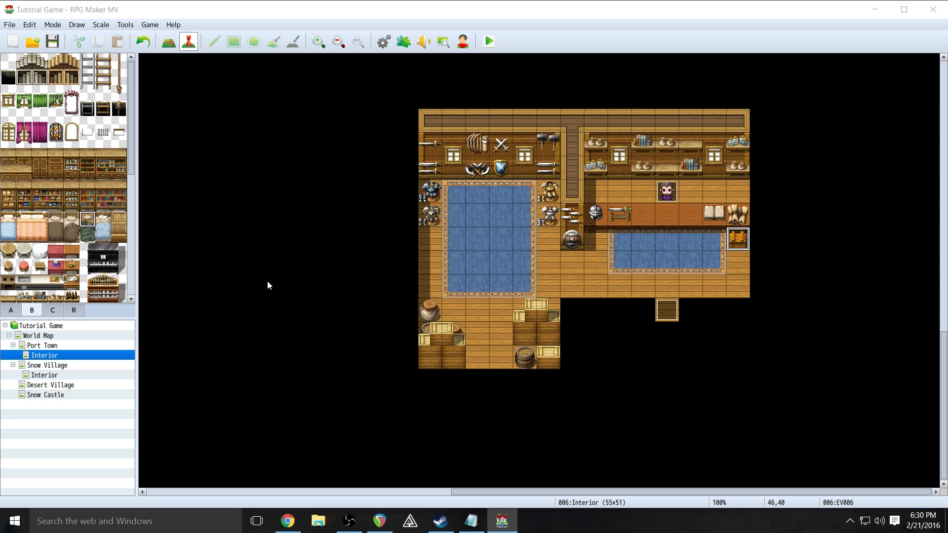
{"action": "scroll", "coordinate": [366, 275], "scroll_direction": "down", "scroll_amount": 1}
{"action": "scroll", "coordinate": [364, 272], "scroll_direction": "up", "scroll_amount": 1}
{"action": "scroll", "coordinate": [368, 355], "scroll_direction": "down", "scroll_amount": 2}
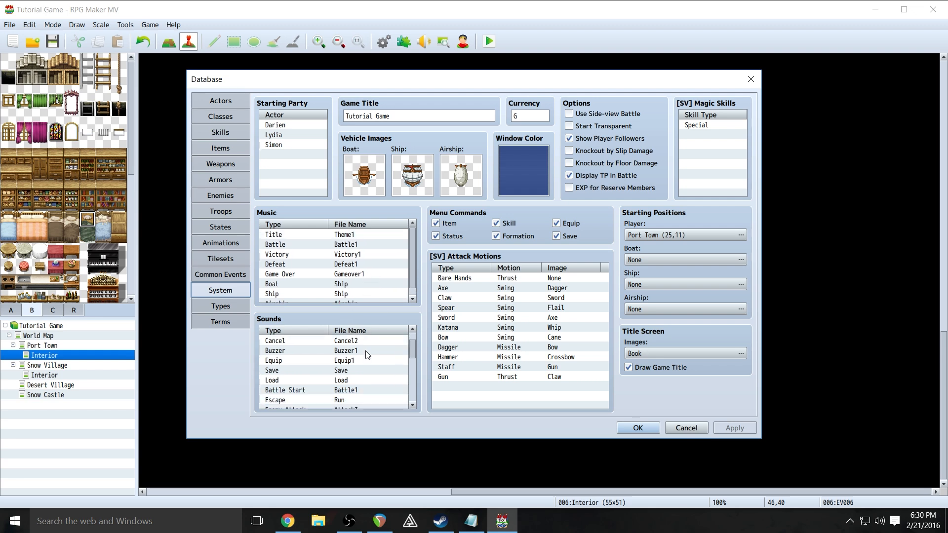
{"action": "scroll", "coordinate": [368, 354], "scroll_direction": "down", "scroll_amount": 4}
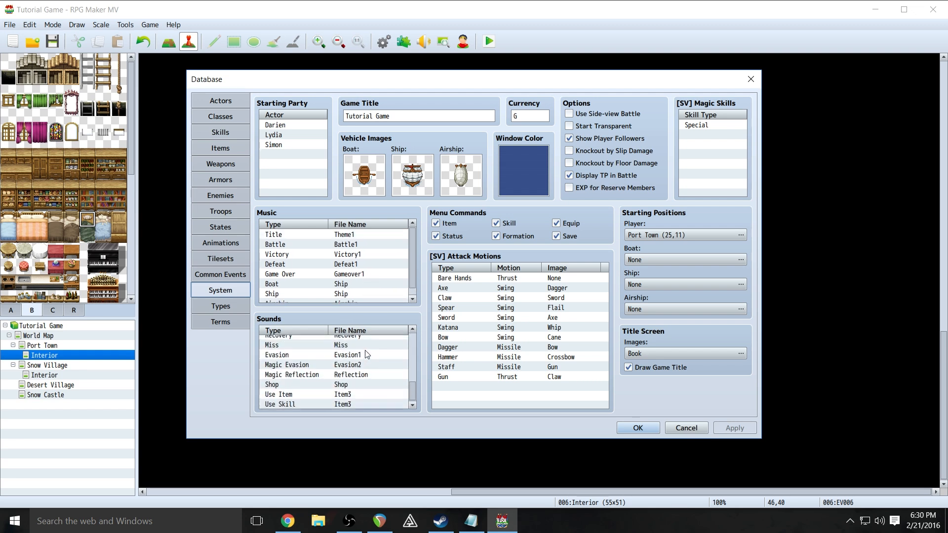
{"action": "left_click", "coordinate": [316, 388]}
{"action": "double_click", "coordinate": [315, 387]}
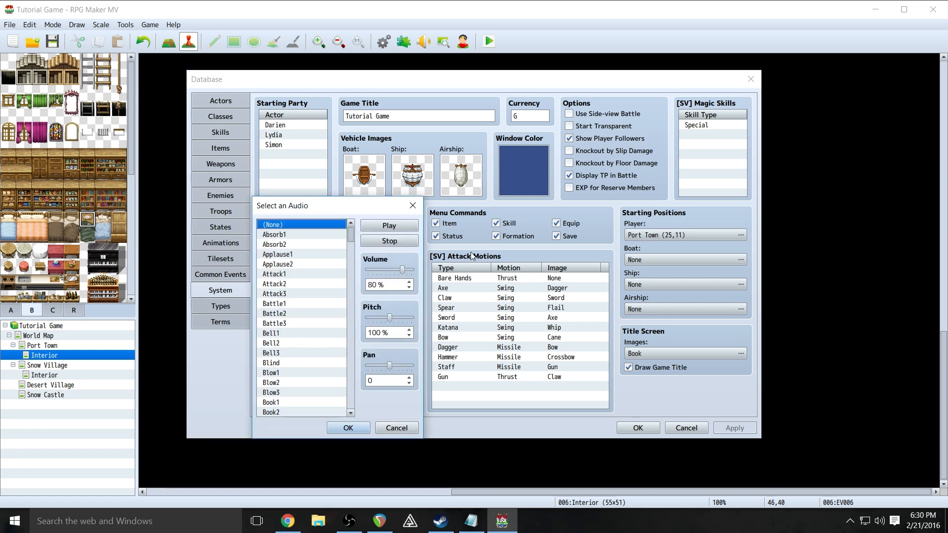
- Preview Shop1 and Shop2, assign Shop2 to the Shop sound, and start a playtest
{"action": "scroll", "coordinate": [310, 239], "scroll_direction": "down", "scroll_amount": 5}
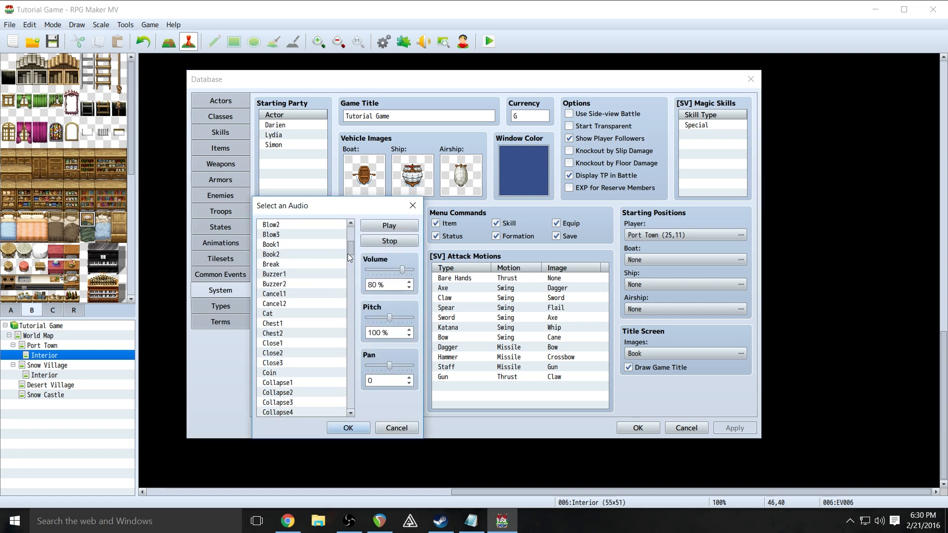
{"action": "left_click_drag", "start_coordinate": [351, 250], "coordinate": [357, 381]}
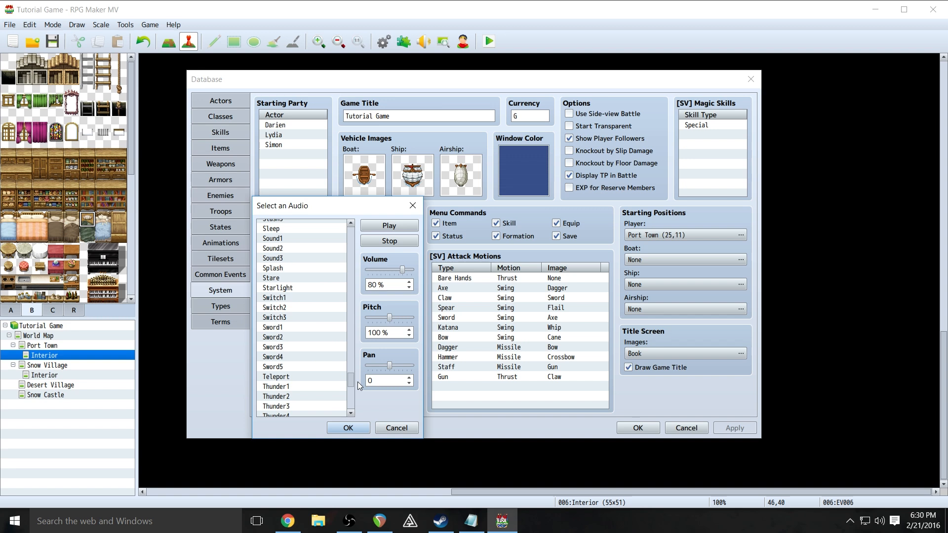
{"action": "scroll", "coordinate": [310, 322], "scroll_direction": "up", "scroll_amount": 4}
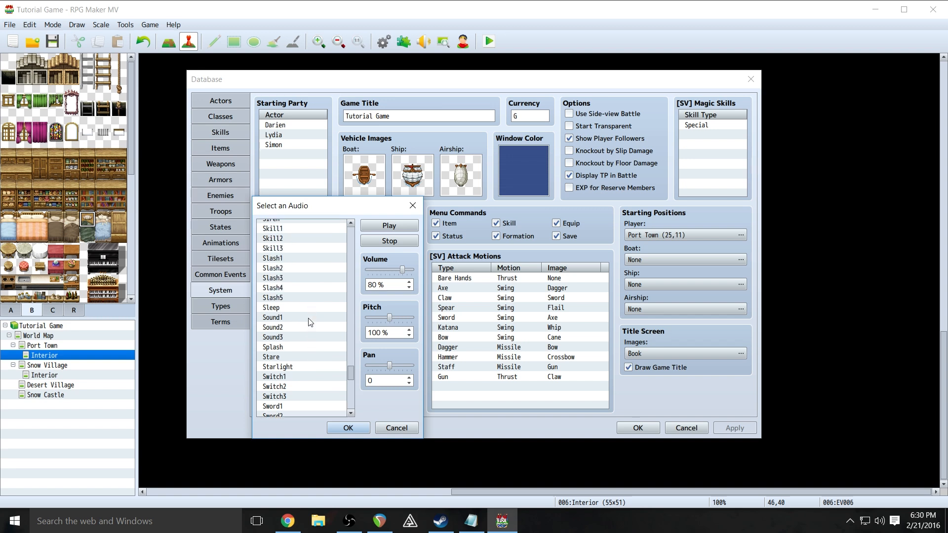
{"action": "scroll", "coordinate": [310, 322], "scroll_direction": "up", "scroll_amount": 4}
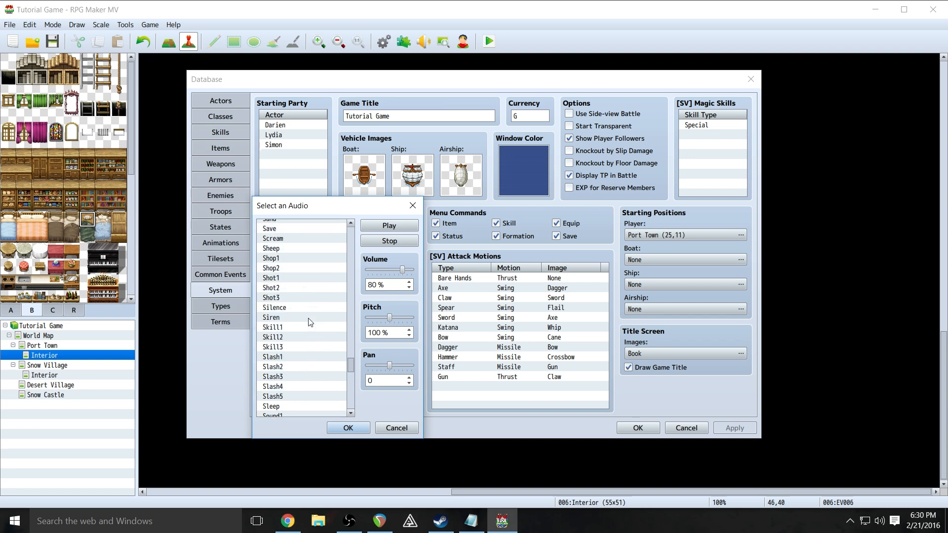
{"action": "left_click", "coordinate": [271, 278]}
{"action": "left_click", "coordinate": [389, 226]}
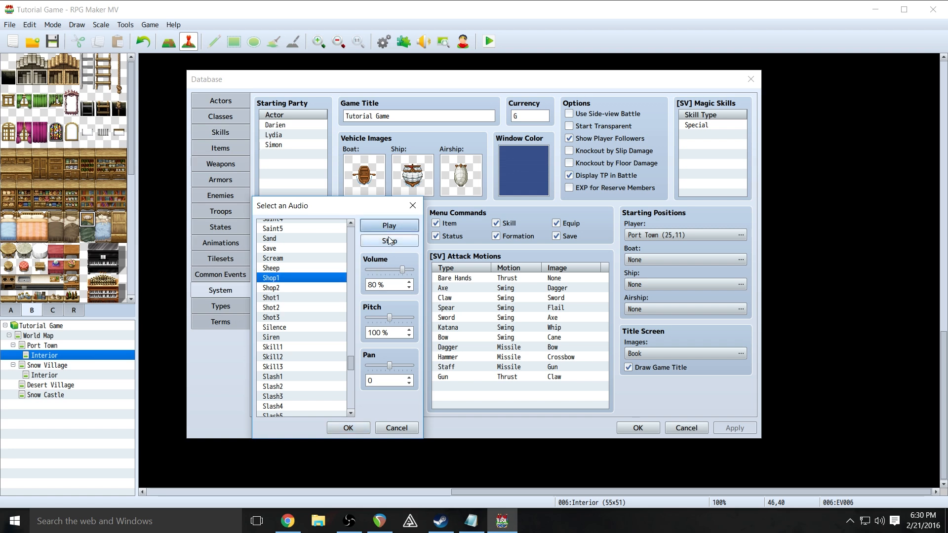
{"action": "left_click", "coordinate": [288, 288]}
{"action": "left_click", "coordinate": [408, 227]}
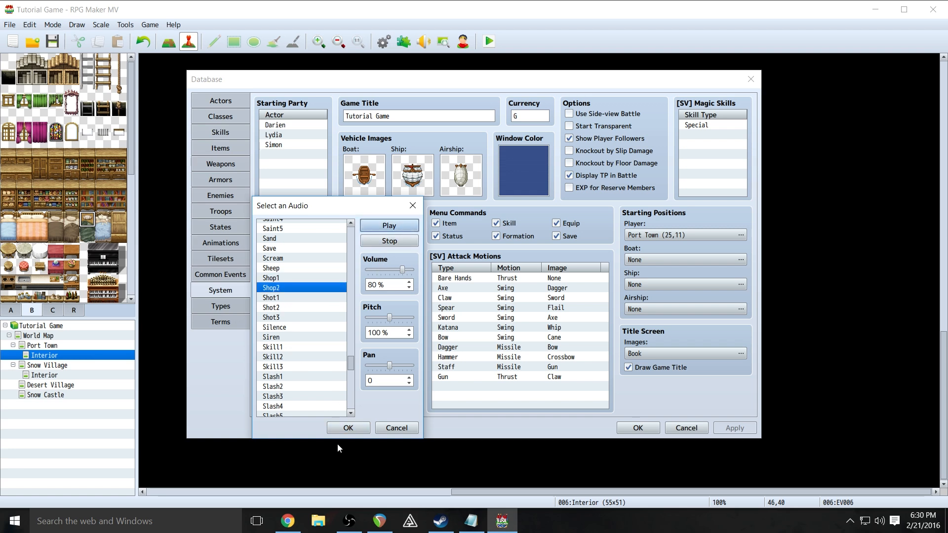
{"action": "left_click", "coordinate": [348, 428]}
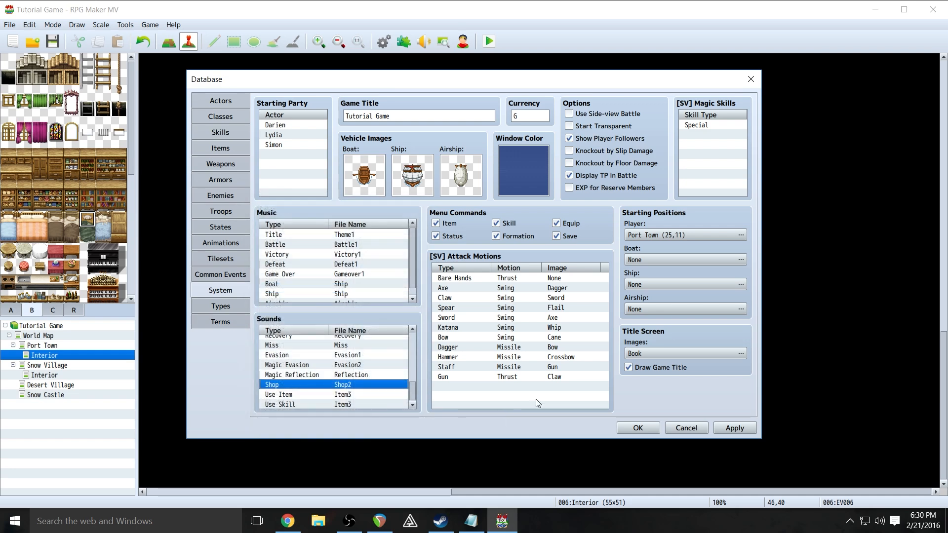
{"action": "left_click", "coordinate": [638, 428]}
{"action": "left_click", "coordinate": [489, 41]}
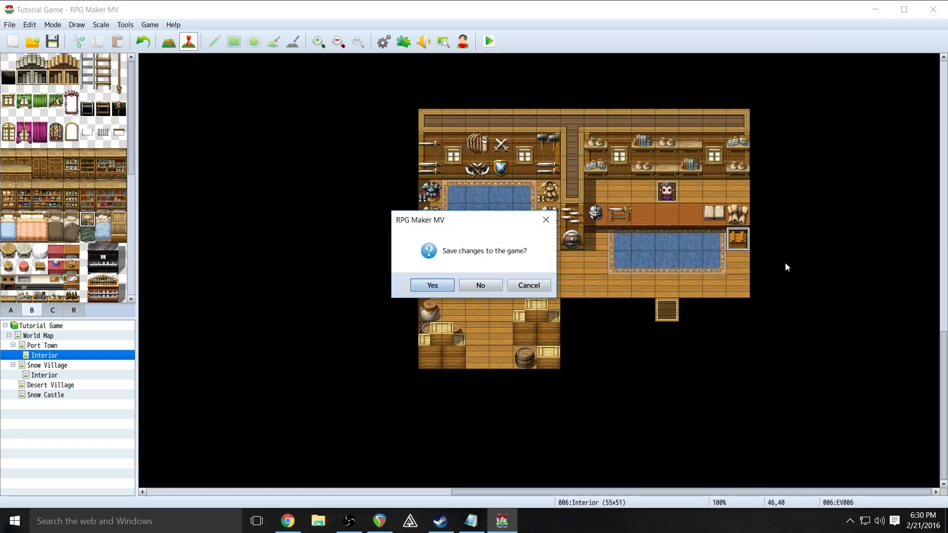
- Save the project, start a New Game, decline the shopkeeper, and collect the chest's gold
{"action": "left_click", "coordinate": [443, 287]}
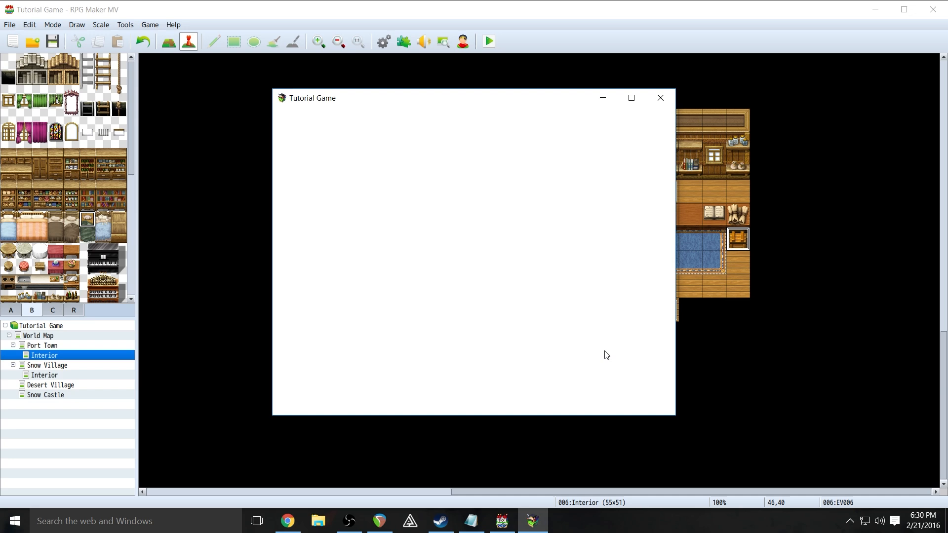
{"action": "key", "text": "Return"}
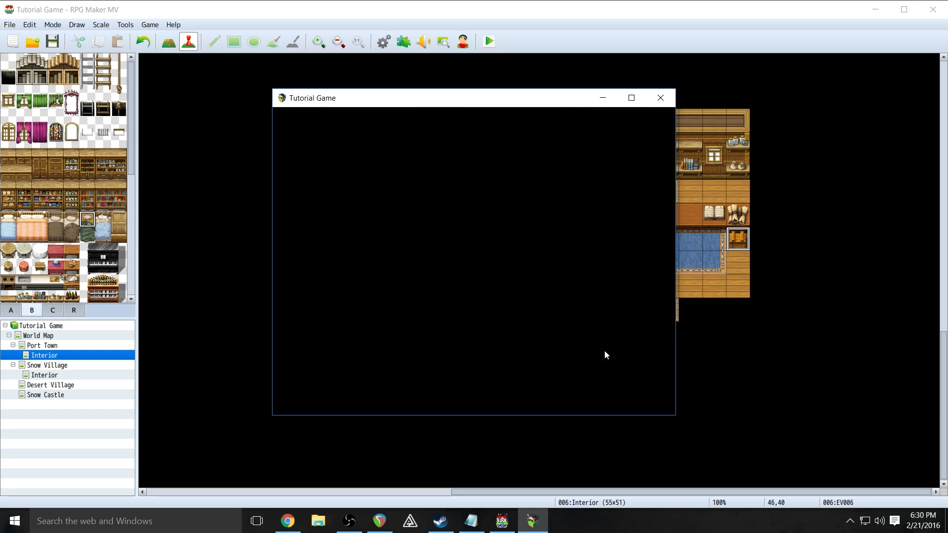
{"action": "key", "text": "Down"}
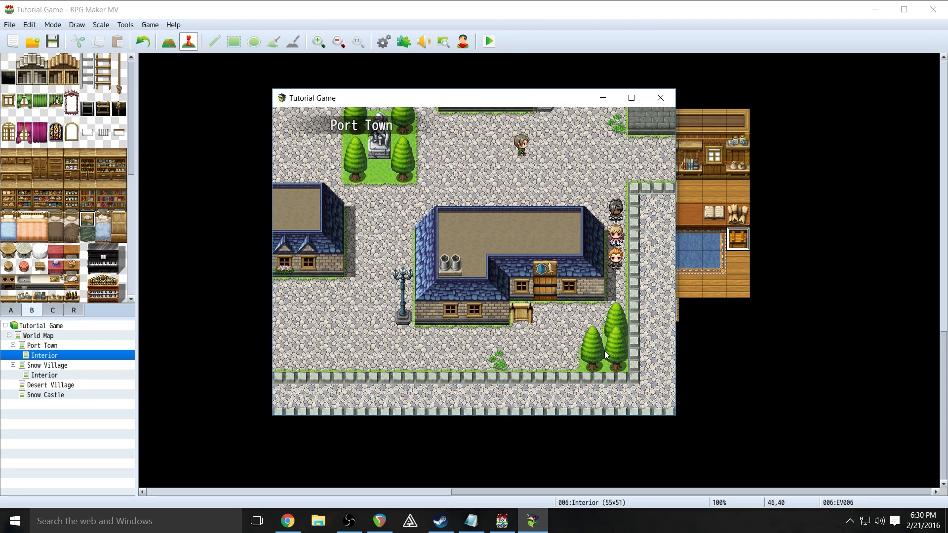
{"action": "key", "text": "Left"}
{"action": "key", "text": "Up"}
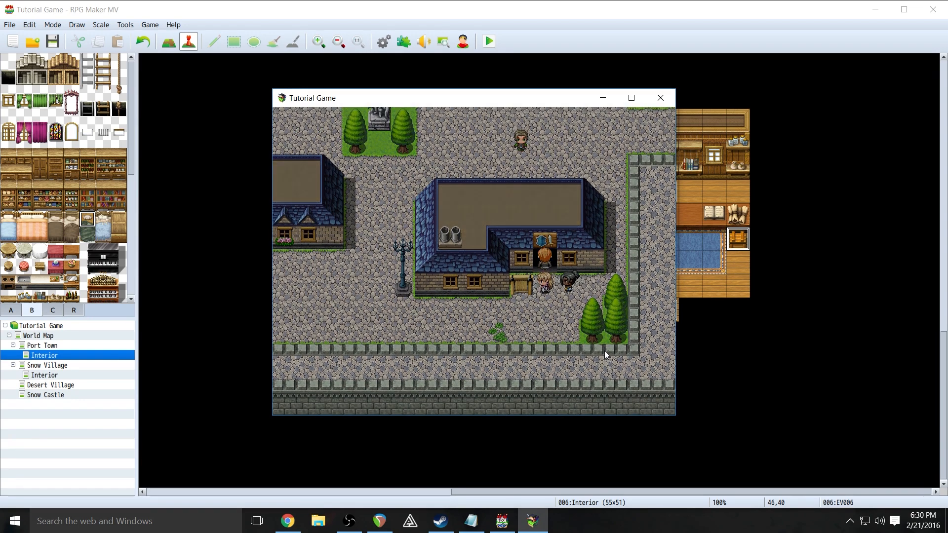
{"action": "key", "text": "Up"}
{"action": "key", "text": "Return"}
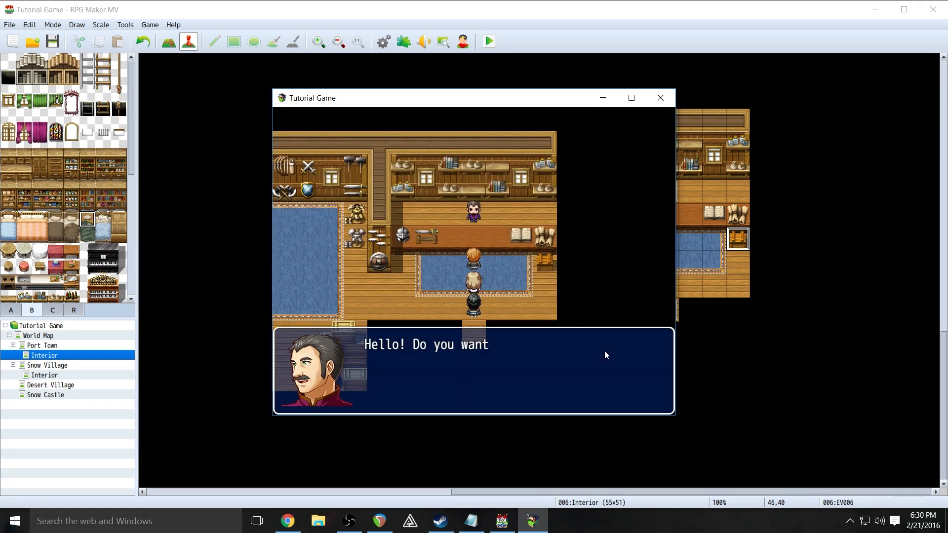
{"action": "key", "text": "Escape"}
{"action": "key", "text": "Return"}
{"action": "key", "text": "Right"}
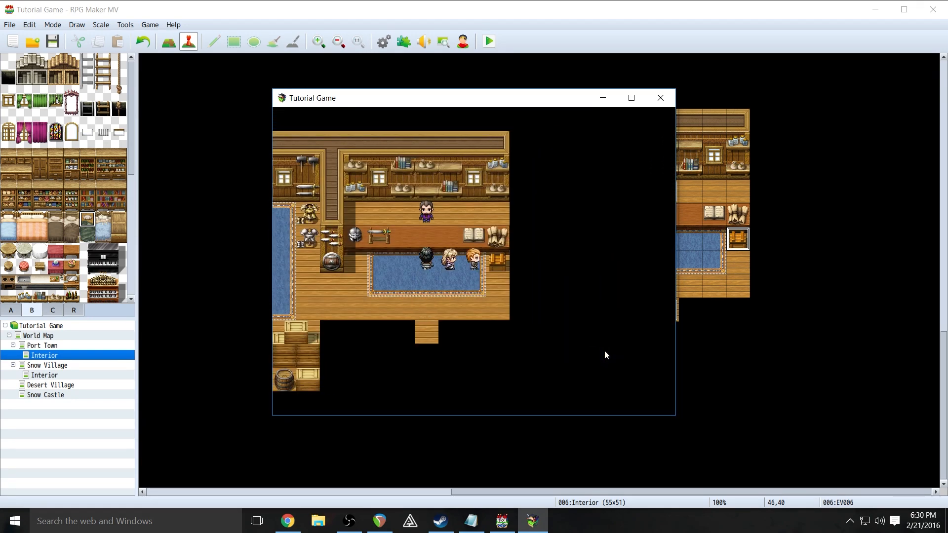
{"action": "key", "text": "Return"}
{"action": "key", "text": "Return"}
{"action": "key", "text": "Left"}
{"action": "key", "text": "Up"}
- Talk to the shopkeeper again and buy one Katana
{"action": "key", "text": "Return"}
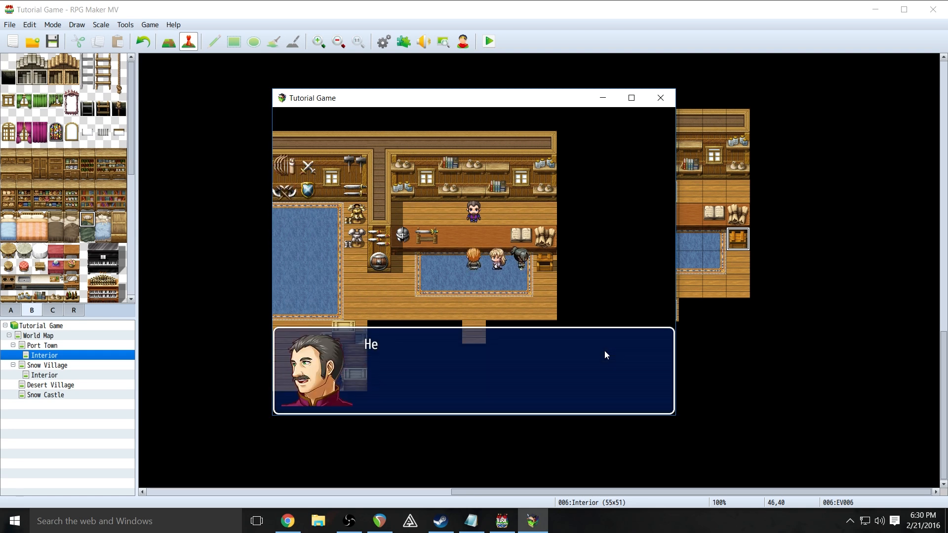
{"action": "key", "text": "Return"}
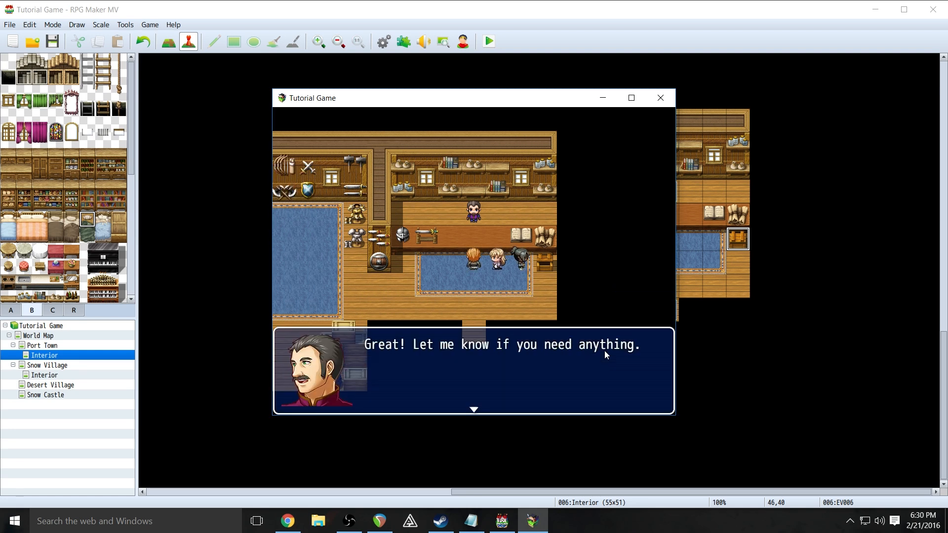
{"action": "key", "text": "Return"}
{"action": "key", "text": "Return"}
{"action": "key", "text": "Down"}
{"action": "key", "text": "Down"}
{"action": "key", "text": "Return"}
{"action": "key", "text": "Return"}
{"action": "key", "text": "Escape"}
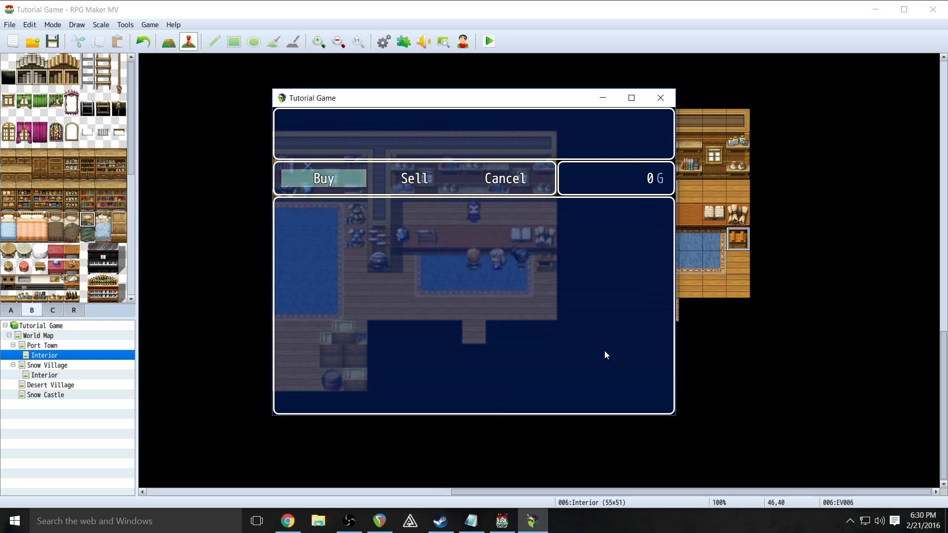
{"action": "key", "text": "Escape"}
{"action": "key", "text": "Escape"}
- Check the Katana in Darien's Weapon slot on the Equipment screen, then walk out of the shop
{"action": "key", "text": "Down"}
{"action": "key", "text": "Up"}
{"action": "key", "text": "Down"}
{"action": "key", "text": "Down"}
{"action": "key", "text": "Return"}
{"action": "key", "text": "Return"}
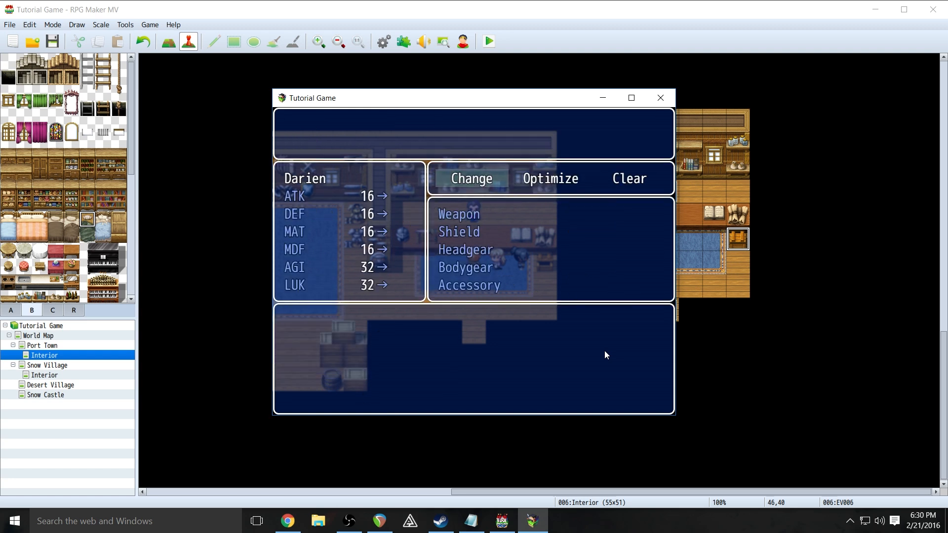
{"action": "key", "text": "Right"}
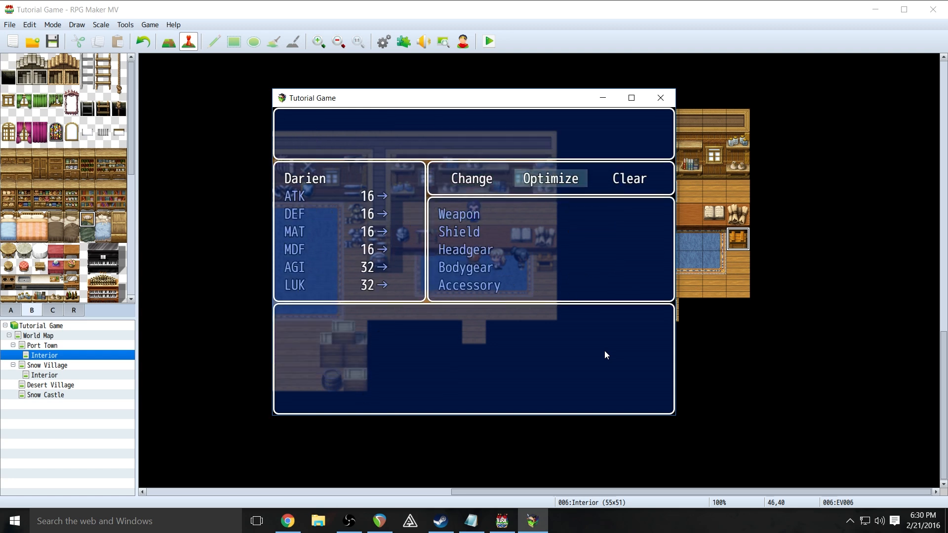
{"action": "key", "text": "Left"}
{"action": "key", "text": "Return"}
{"action": "key", "text": "Return"}
{"action": "key", "text": "Escape"}
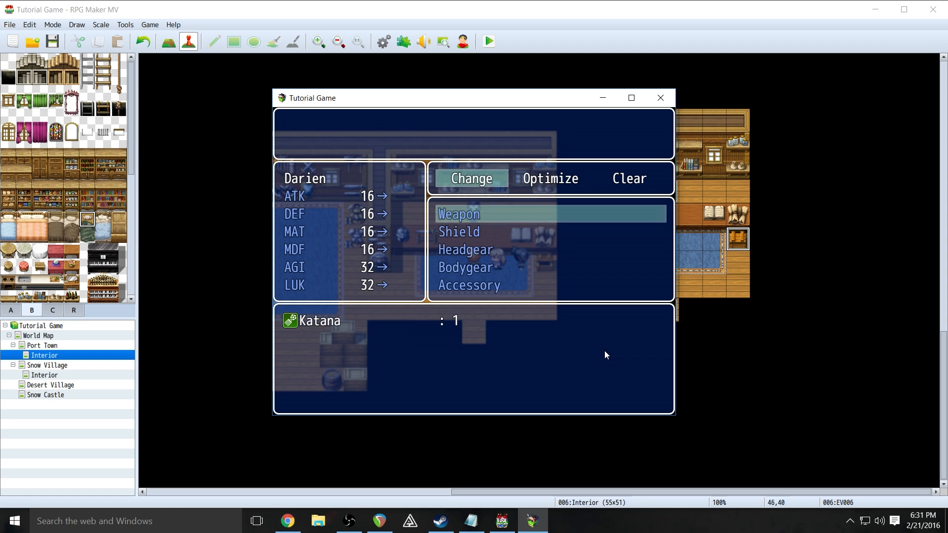
{"action": "key", "text": "Escape"}
{"action": "key", "text": "Escape"}
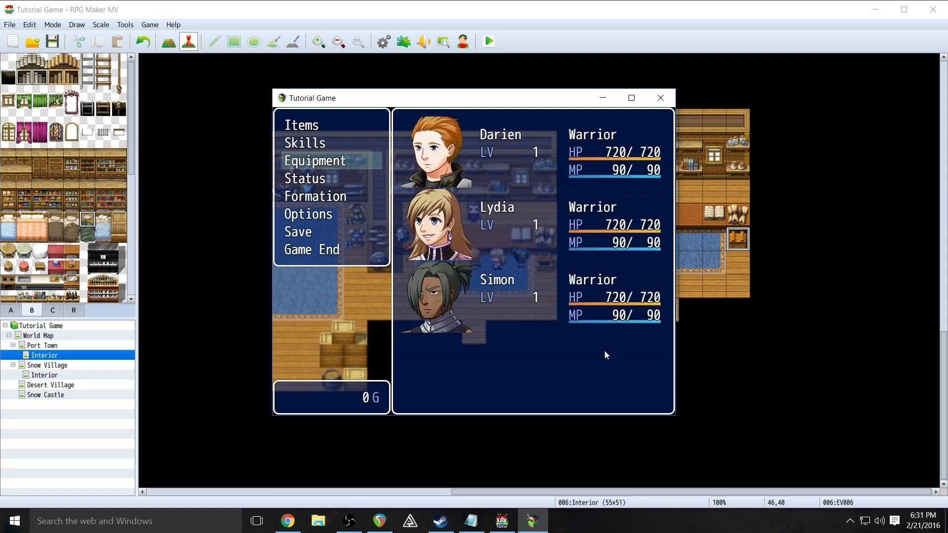
{"action": "key", "text": "Up"}
{"action": "key", "text": "Escape"}
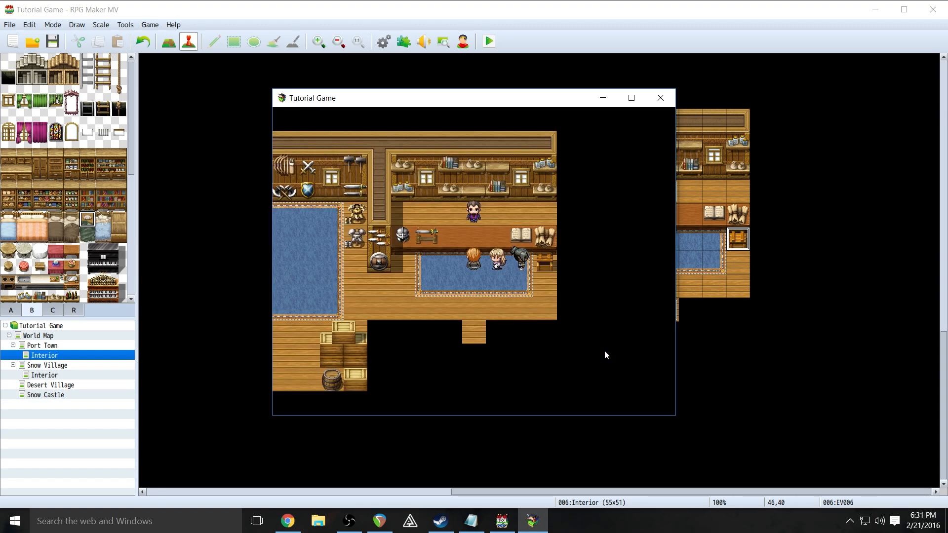
{"action": "key", "text": "Down"}
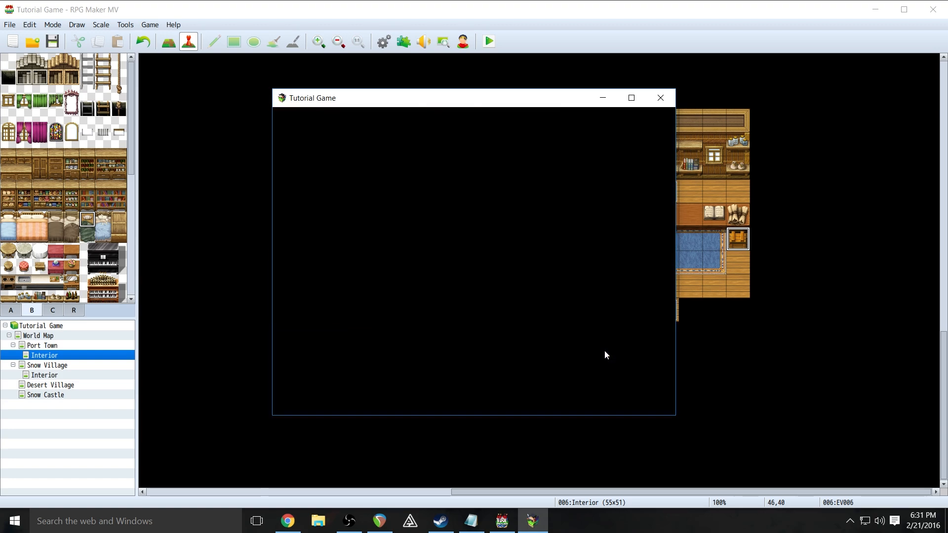
- Close the playtest and scroll the Interior map to the inn counter
{"action": "left_click", "coordinate": [661, 98]}
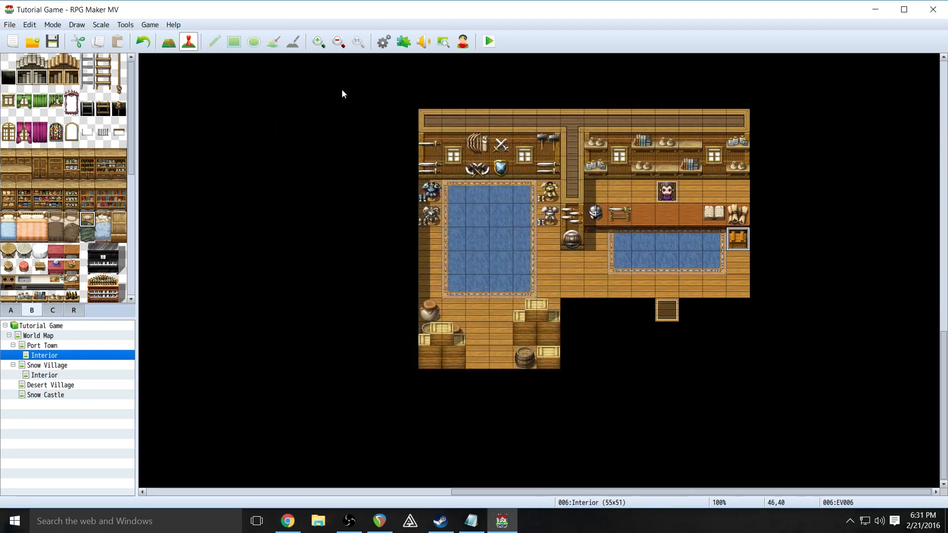
{"action": "left_click_drag", "start_coordinate": [941, 366], "coordinate": [932, 171]}
{"action": "scroll", "coordinate": [931, 123], "scroll_direction": "up", "scroll_amount": 1}
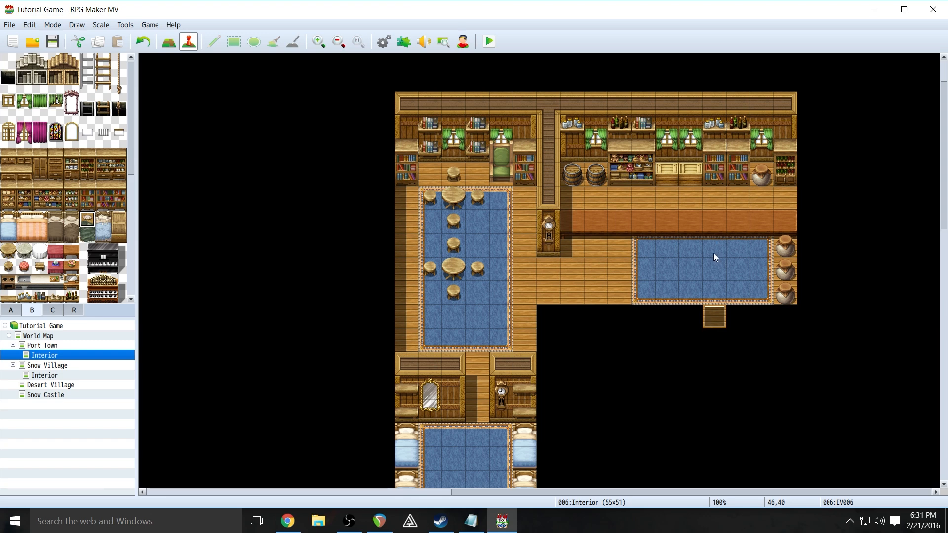
- Create a Quick Inn event behind the counter, keeping the default sprite and Price 10
{"action": "right_click", "coordinate": [707, 193]}
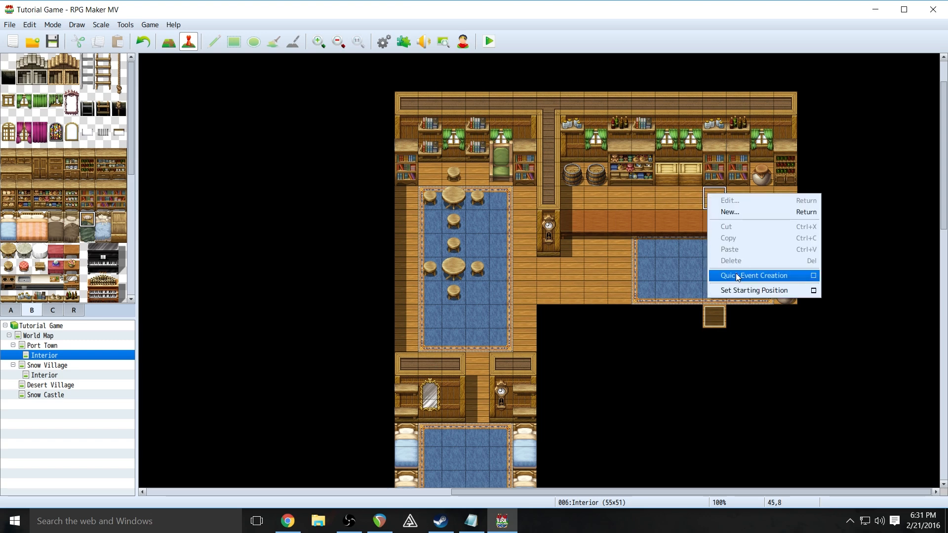
{"action": "mouse_move", "coordinate": [739, 275]}
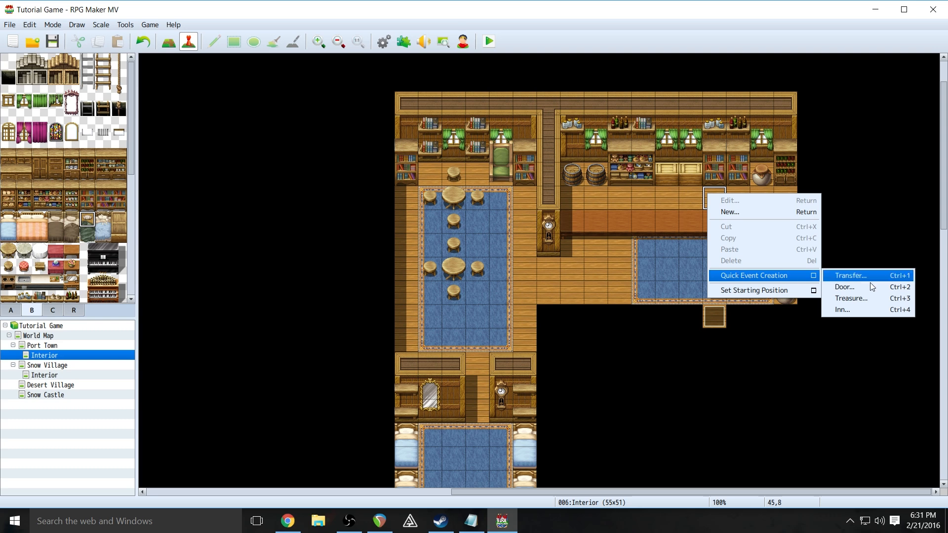
{"action": "left_click", "coordinate": [876, 313]}
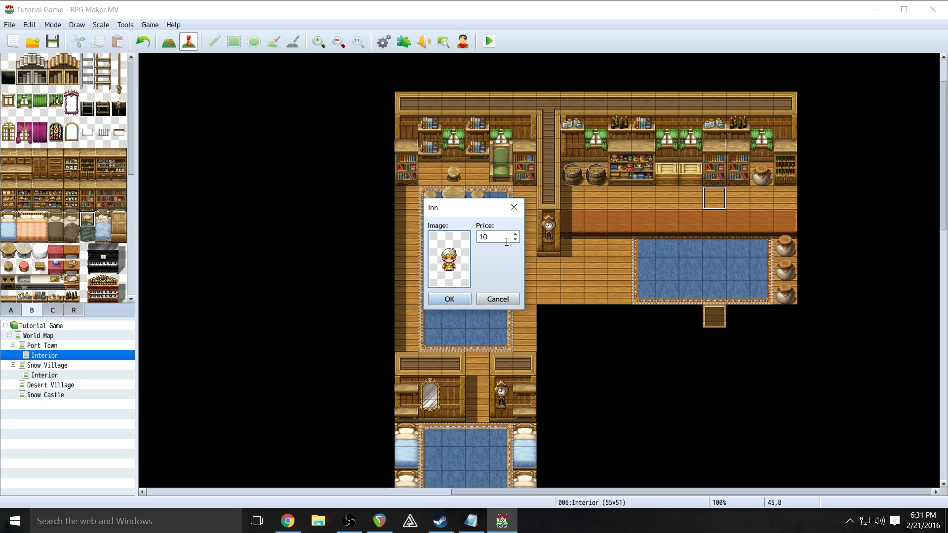
{"action": "double_click", "coordinate": [448, 261]}
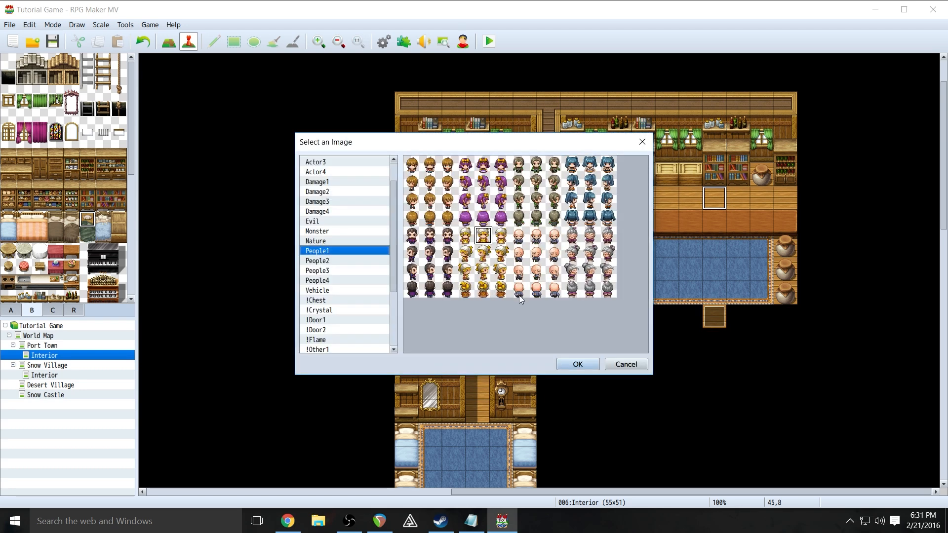
{"action": "left_click", "coordinate": [628, 365]}
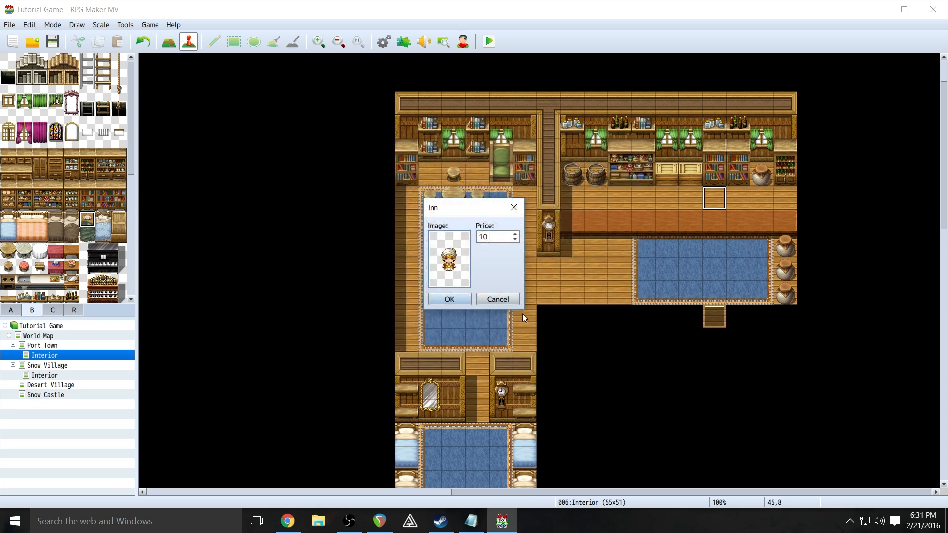
{"action": "left_click", "coordinate": [449, 300]}
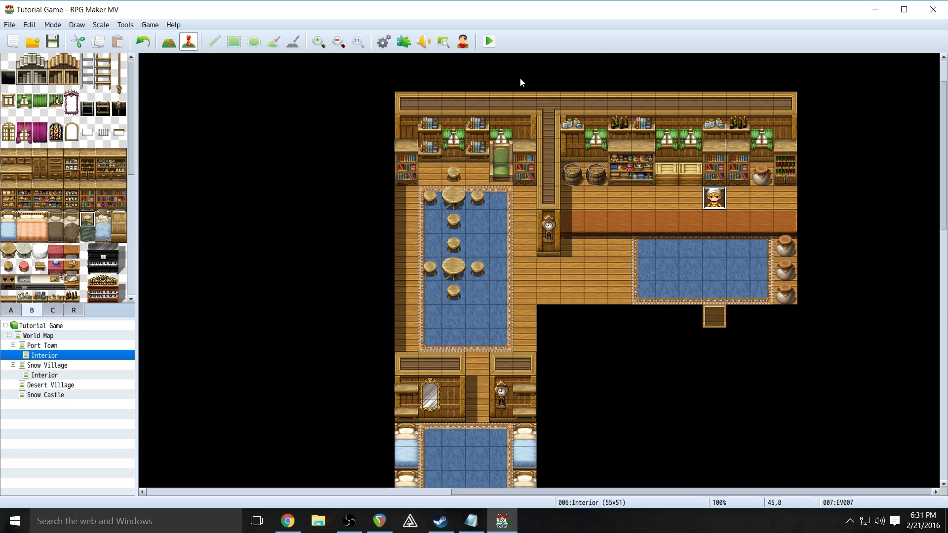
- Open the new inn event and edit its first Show Text message
{"action": "right_click", "coordinate": [718, 207]}
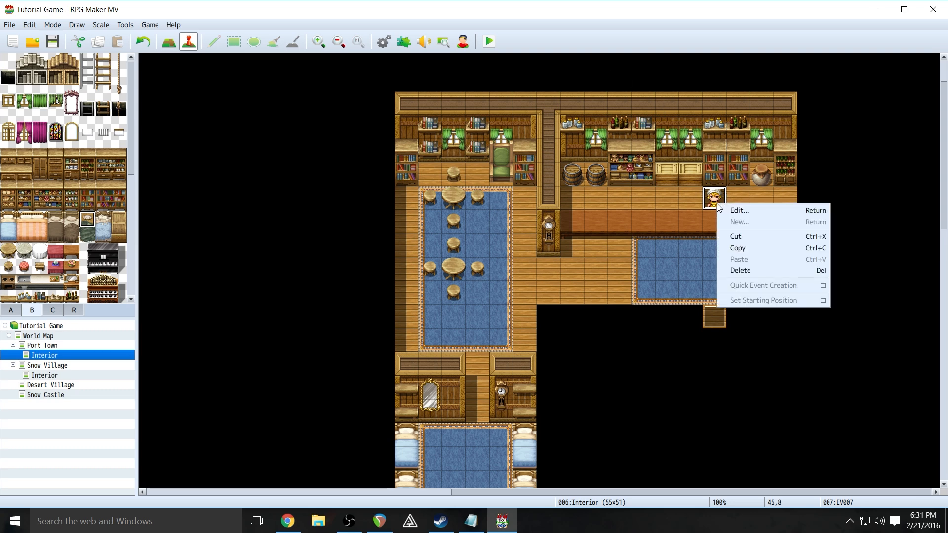
{"action": "left_click", "coordinate": [726, 213]}
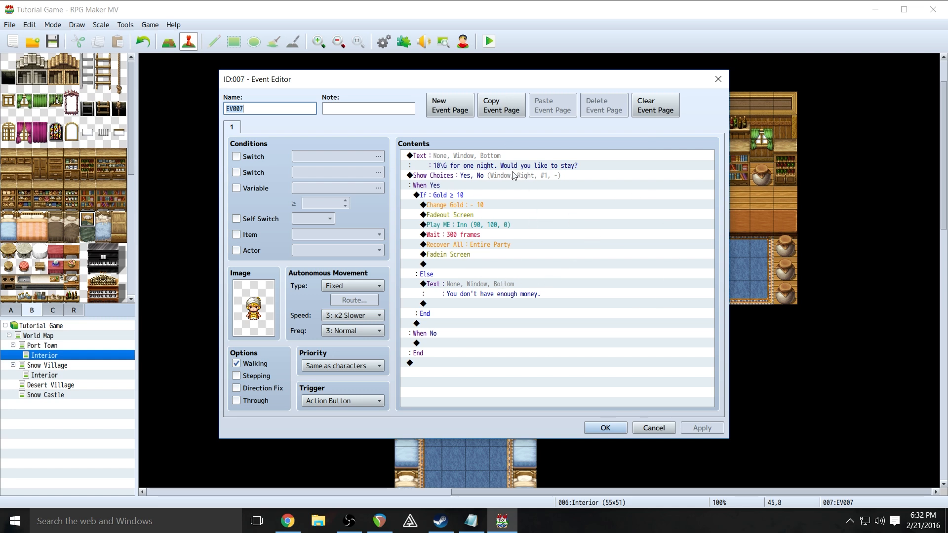
{"action": "left_click", "coordinate": [475, 167]}
{"action": "right_click", "coordinate": [475, 167]}
{"action": "left_click", "coordinate": [466, 159]}
{"action": "right_click", "coordinate": [459, 157]}
{"action": "left_click", "coordinate": [494, 174]}
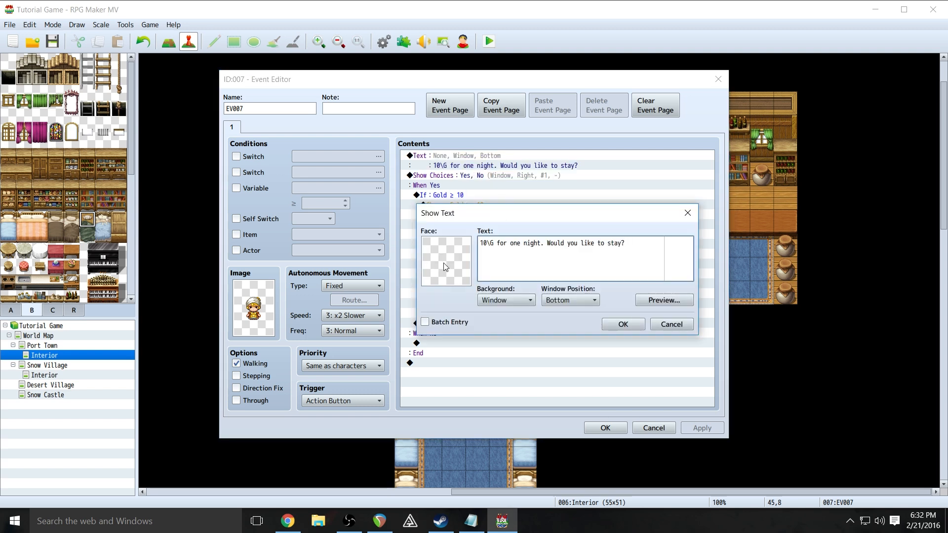
- Set the greeting's face to the blond woman from People1 and confirm it
{"action": "double_click", "coordinate": [454, 262]}
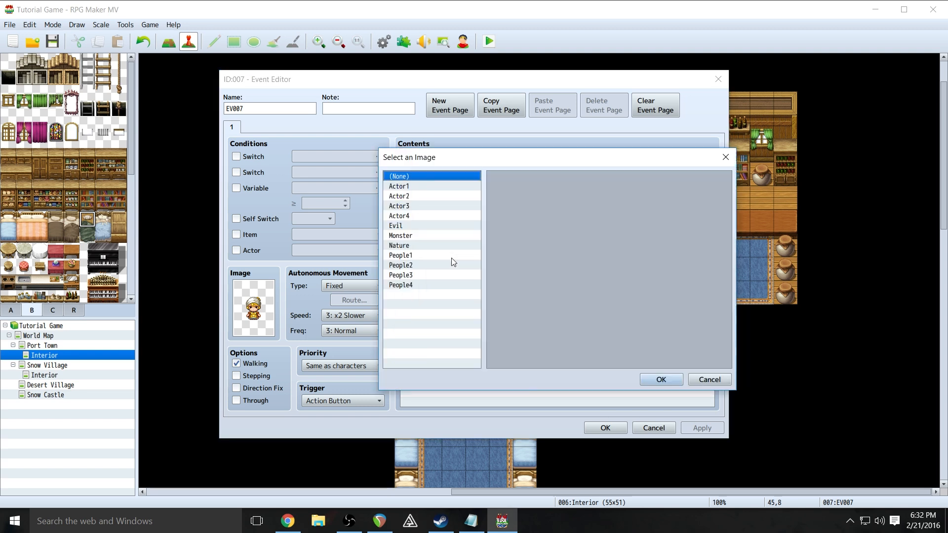
{"action": "left_click", "coordinate": [420, 257]}
{"action": "left_click", "coordinate": [557, 242]}
{"action": "left_click", "coordinate": [660, 378]}
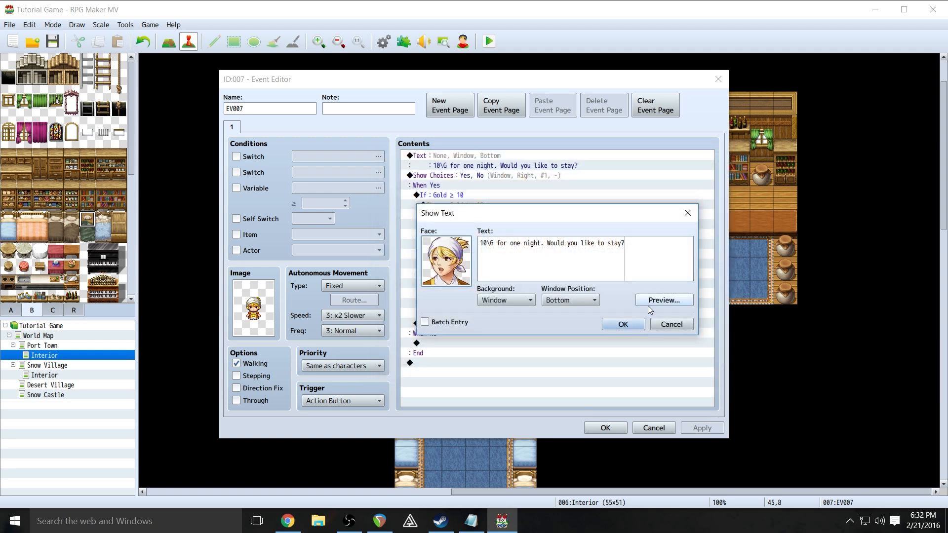
{"action": "left_click", "coordinate": [648, 303]}
{"action": "left_click", "coordinate": [730, 323]}
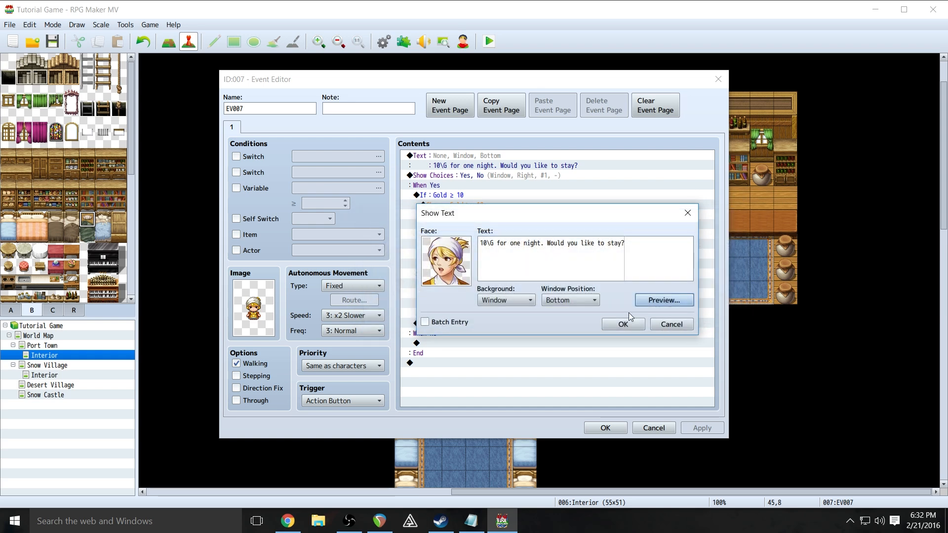
{"action": "left_click", "coordinate": [623, 324]}
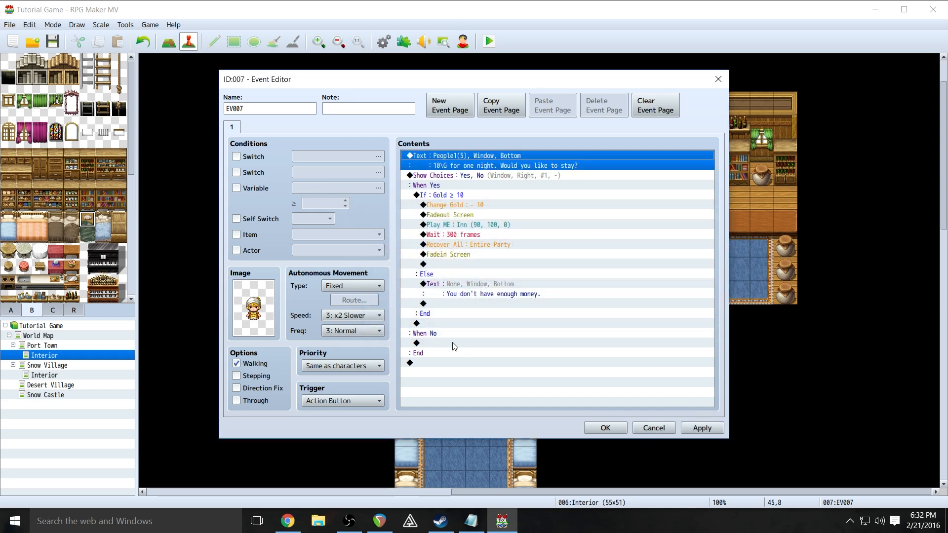
- Rename the event from EV007 to Innkeeper_1, save it, and launch a playtest
{"action": "left_click", "coordinate": [283, 114]}
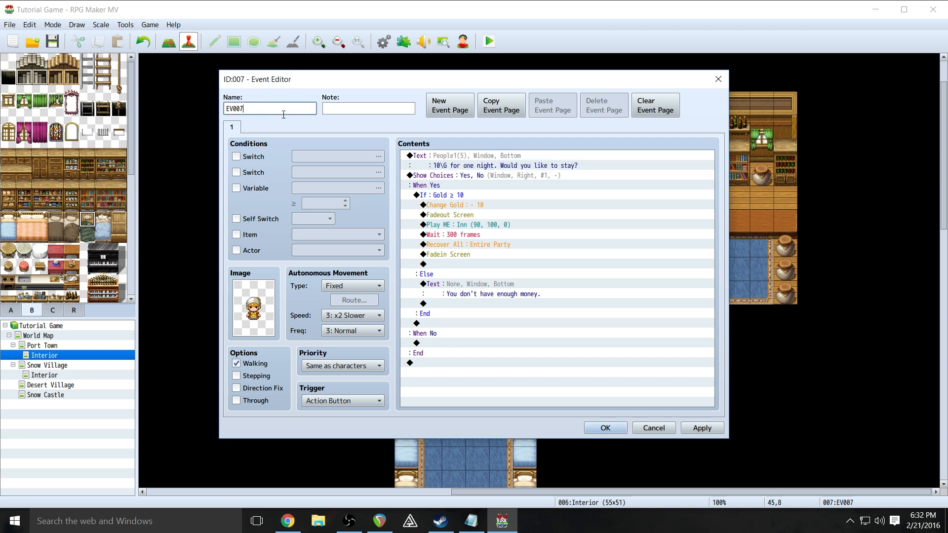
{"action": "left_click_drag", "start_coordinate": [264, 111], "coordinate": [206, 106]}
{"action": "type", "text": "Innkeeper_1"}
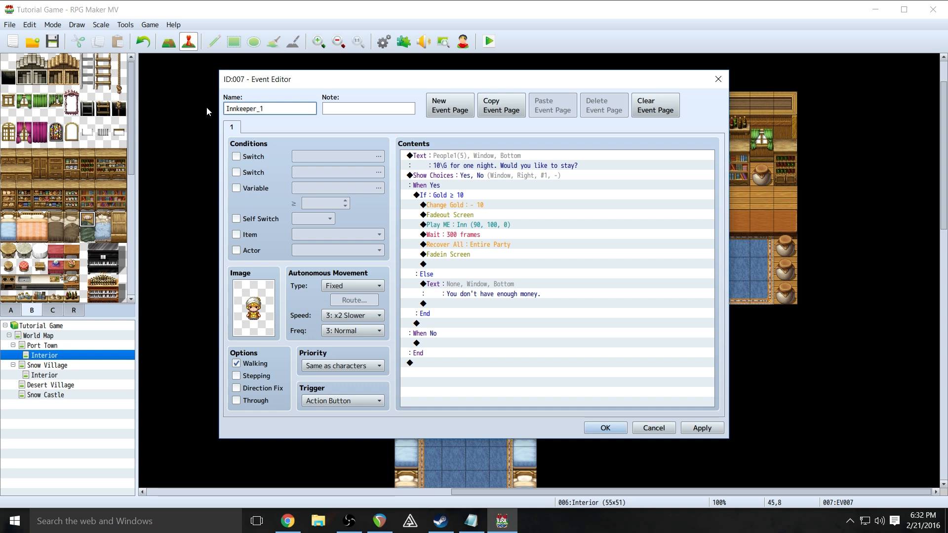
{"action": "left_click", "coordinate": [702, 429]}
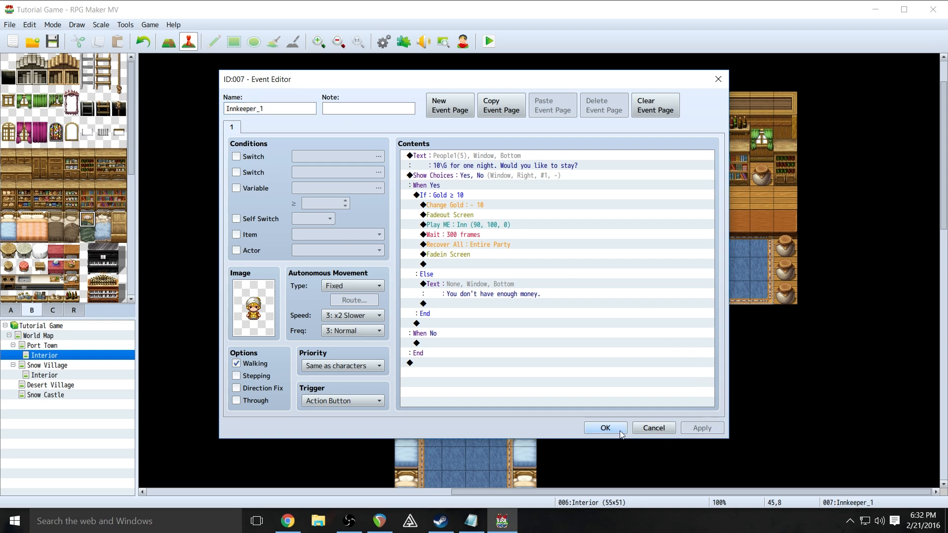
{"action": "left_click", "coordinate": [622, 429]}
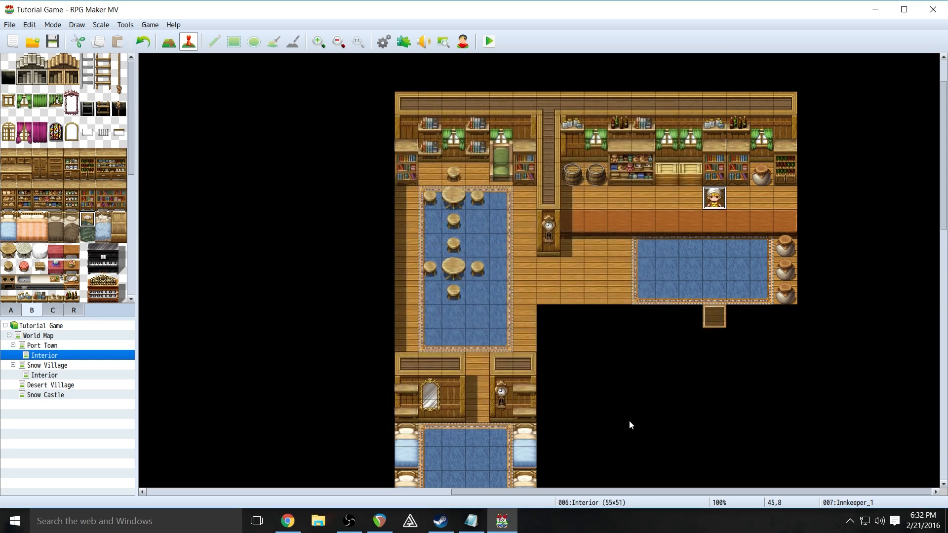
{"action": "left_click", "coordinate": [489, 42]}
- Save the project, start a New Game, and walk from the shop through Port Town into the inn
{"action": "left_click", "coordinate": [433, 285]}
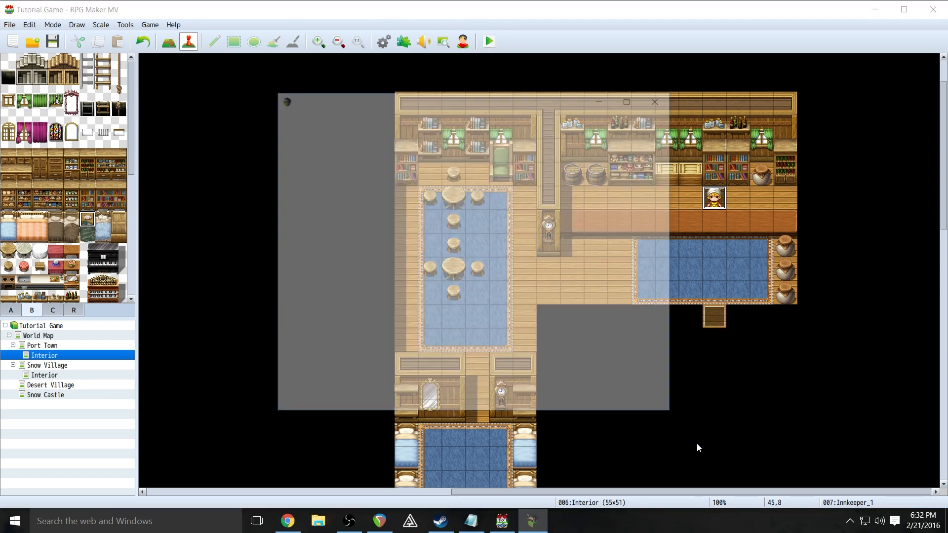
{"action": "key", "text": "Return"}
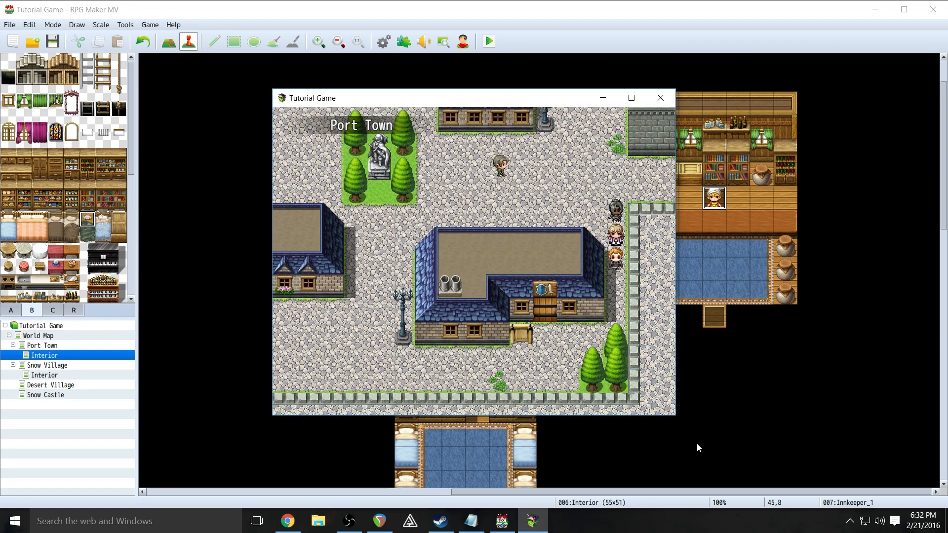
{"action": "key", "text": "Left"}
{"action": "key", "text": "Up"}
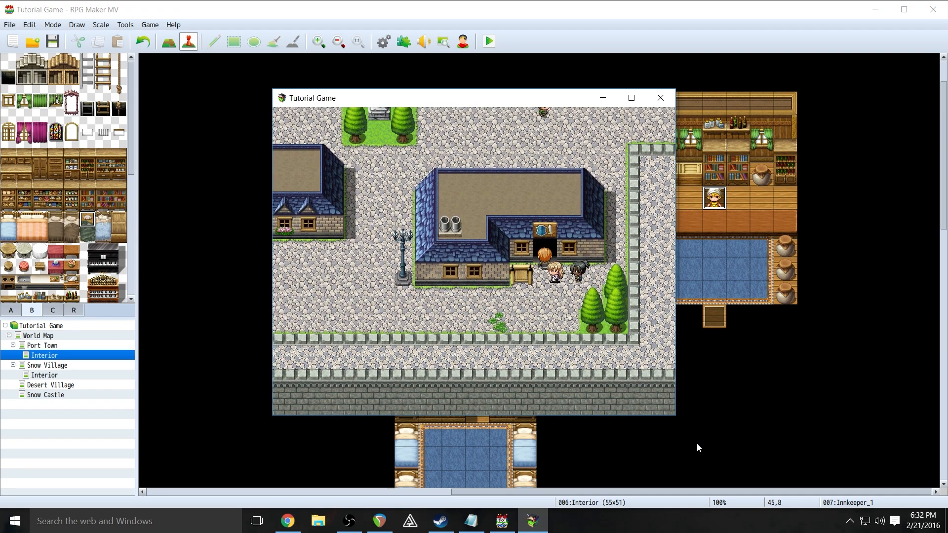
{"action": "key", "text": "Up"}
{"action": "key", "text": "Up"}
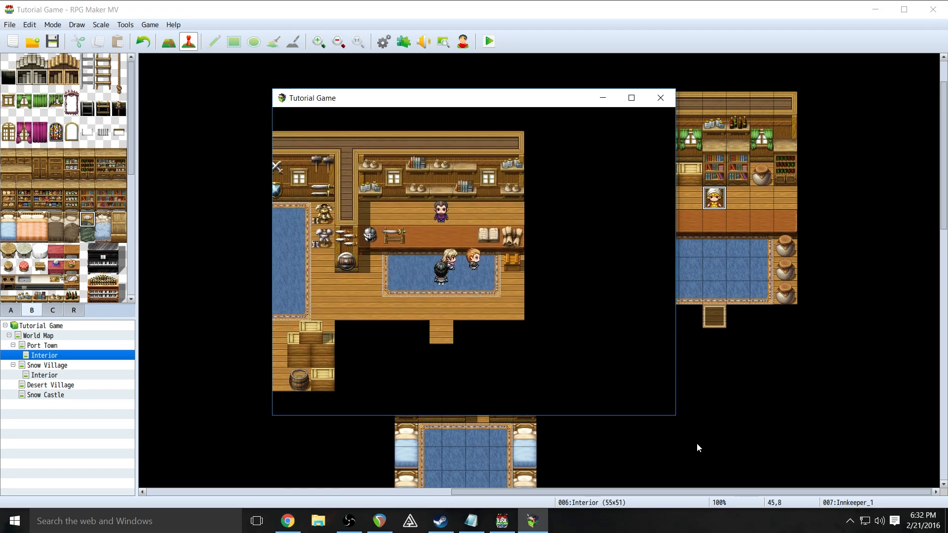
{"action": "key", "text": "Return"}
{"action": "key", "text": "Down"}
{"action": "key", "text": "Down"}
{"action": "key", "text": "Down"}
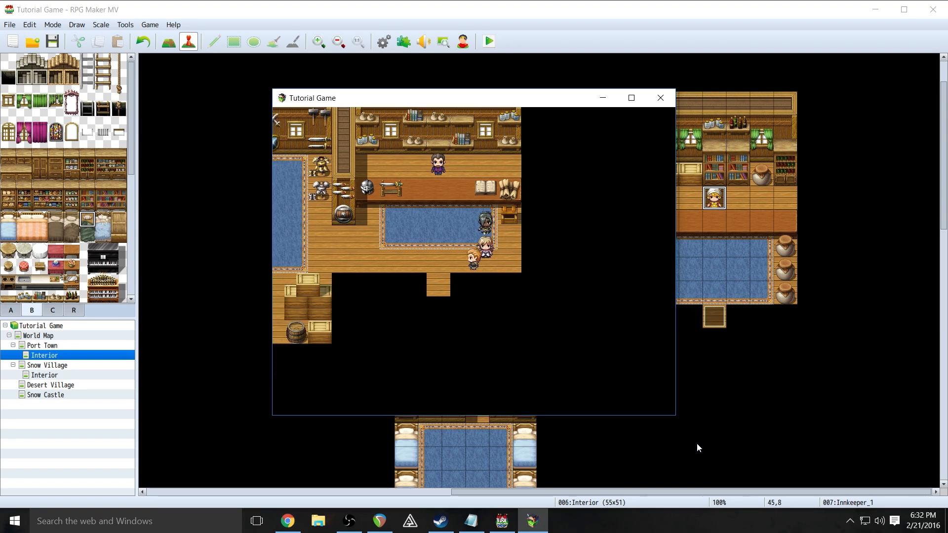
{"action": "key", "text": "Right"}
{"action": "key", "text": "Up"}
{"action": "key", "text": "Up"}
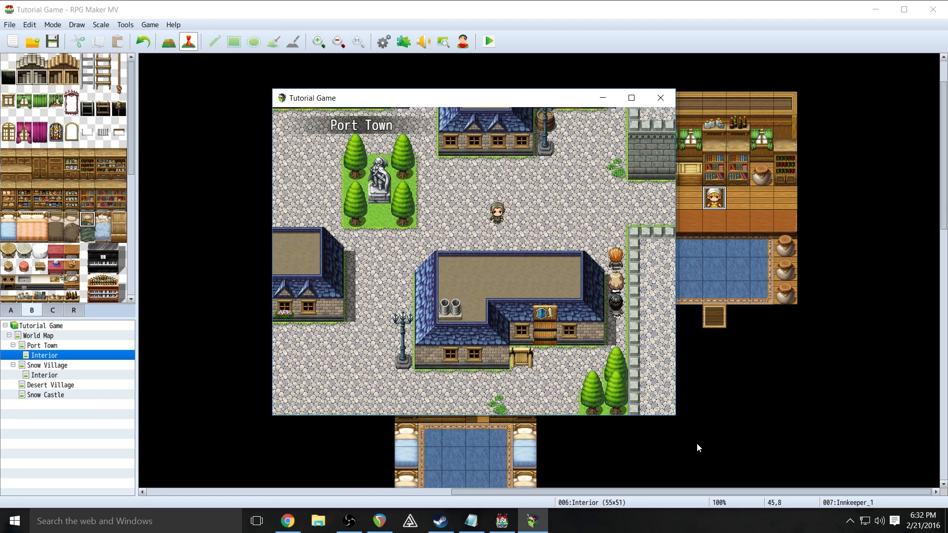
{"action": "key", "text": "Up"}
{"action": "key", "text": "Left"}
{"action": "key", "text": "Up"}
{"action": "key", "text": "Up"}
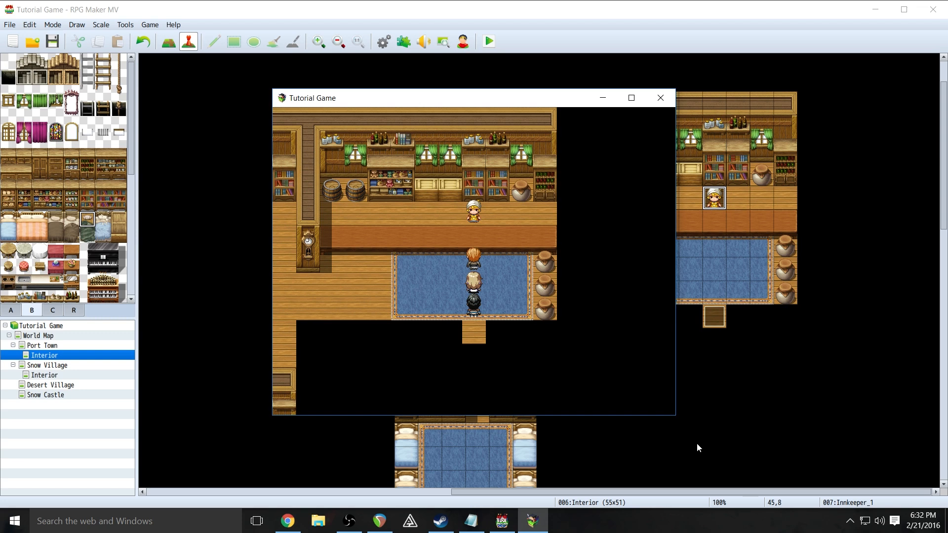
- Accept the innkeeper's 10G-per-night stay, then walk out of the inn to Port Town
{"action": "key", "text": "Return"}
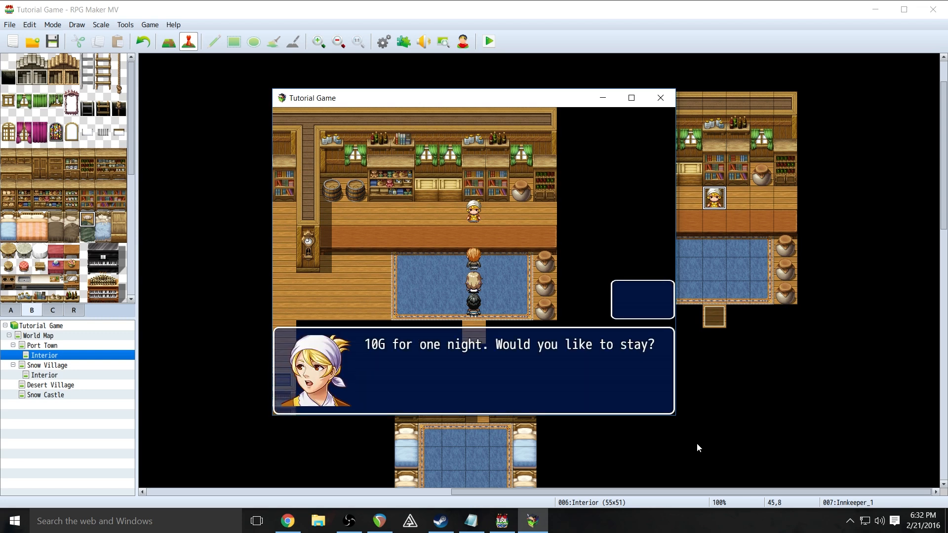
{"action": "key", "text": "Return"}
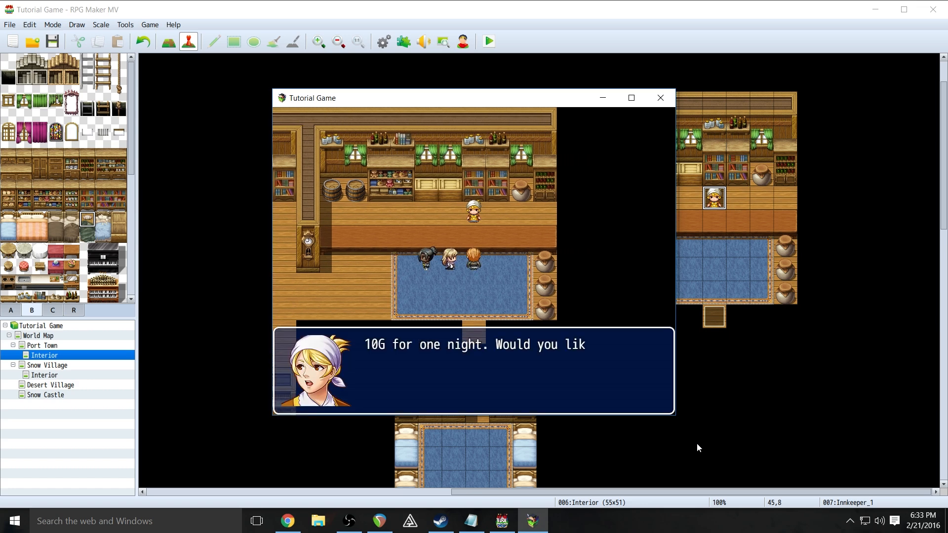
{"action": "key", "text": "Return"}
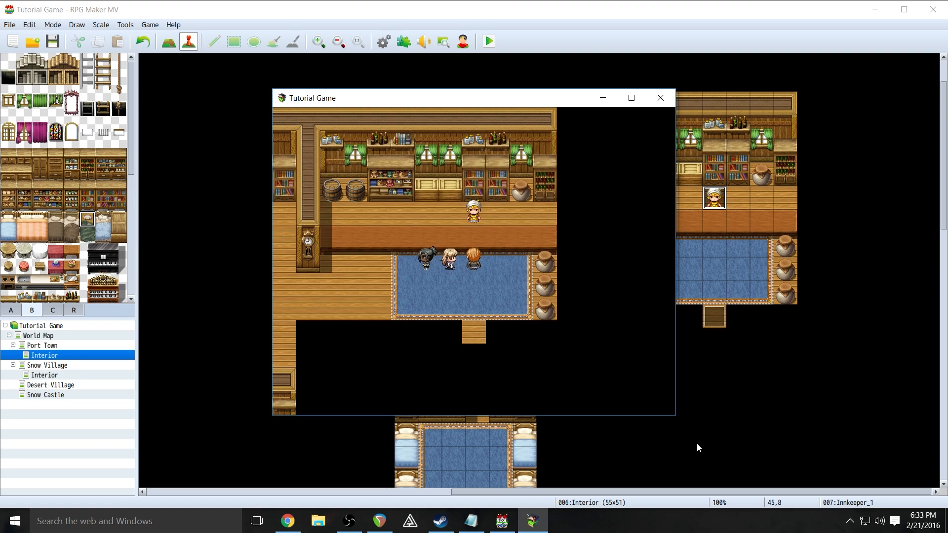
{"action": "key", "text": "Down"}
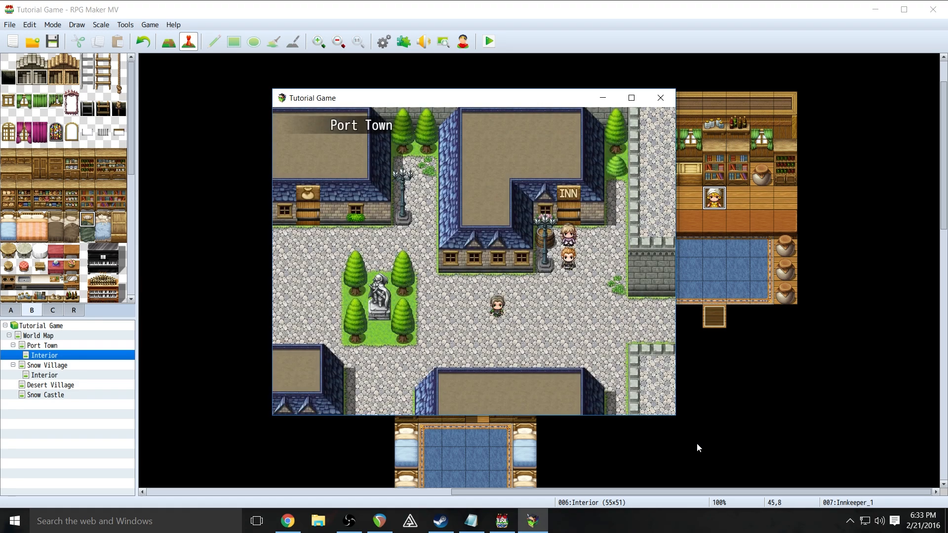
- Walk across the plaza to the statue and read its admiral message
{"action": "key", "text": "Down"}
{"action": "key", "text": "Left"}
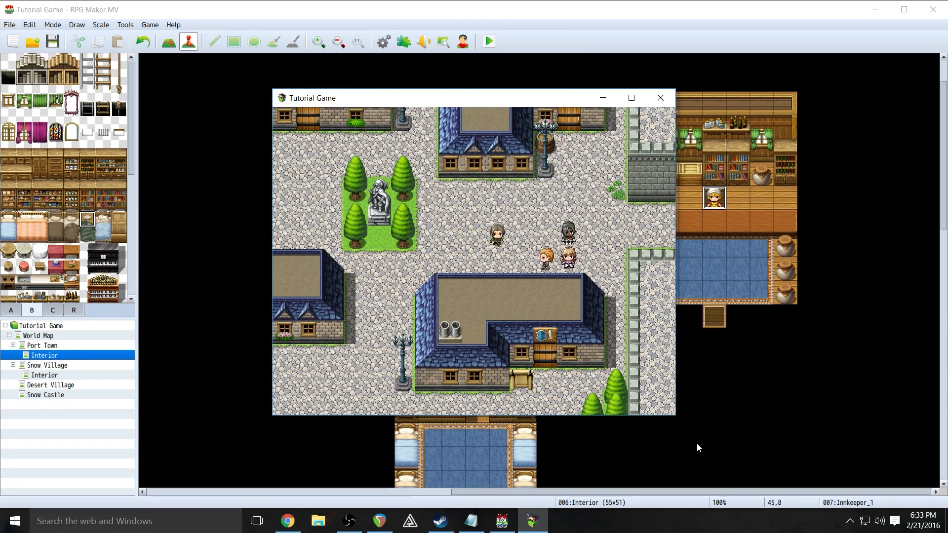
{"action": "key", "text": "Left"}
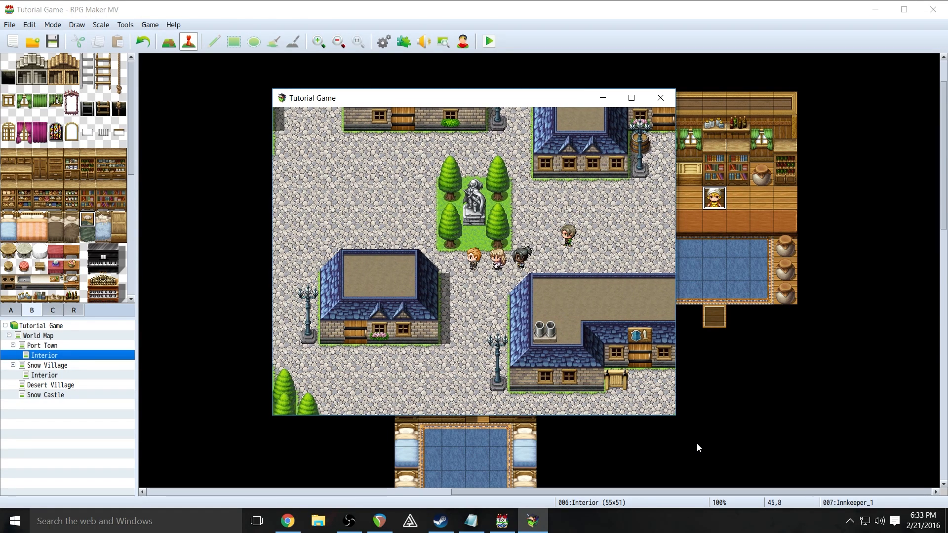
{"action": "key", "text": "Up"}
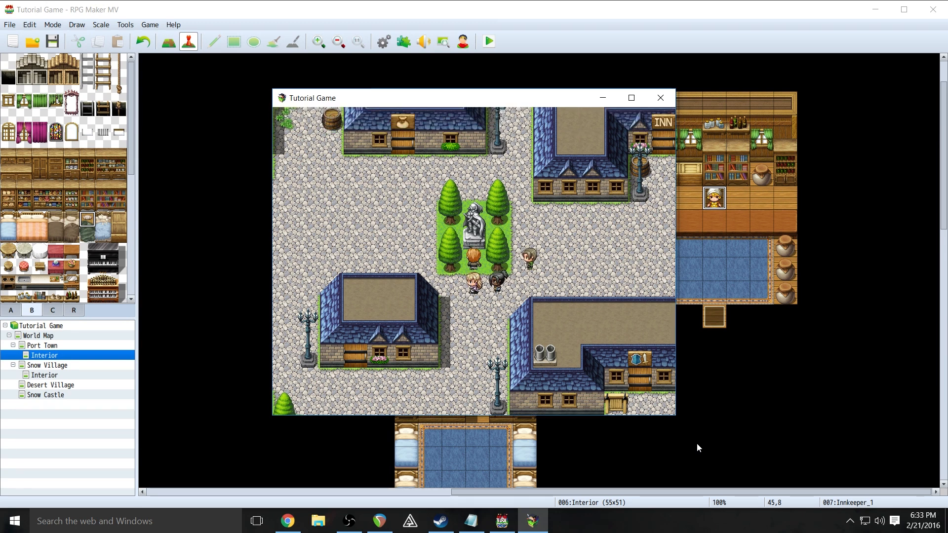
{"action": "key", "text": "Return"}
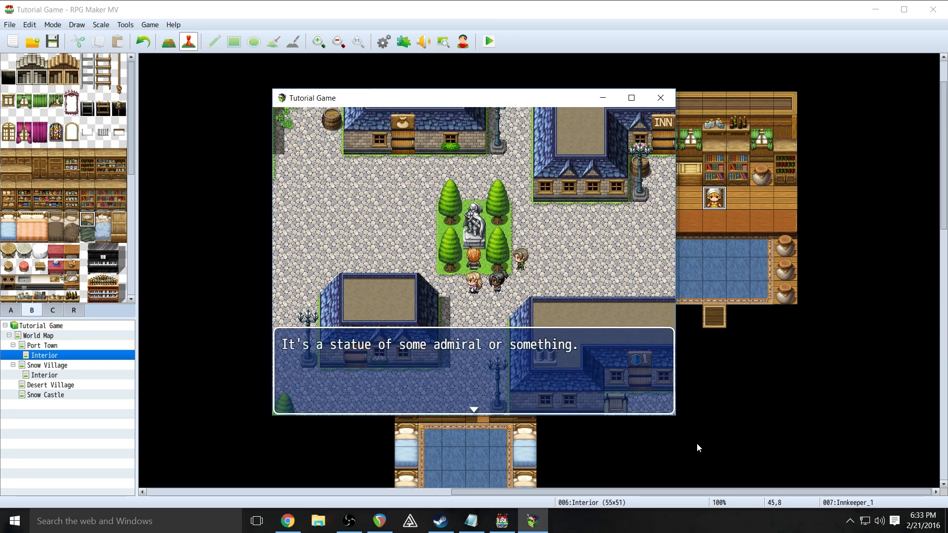
{"action": "key", "text": "Return"}
- Walk past the statue toward the river, then along the street up to the inn and town wall
{"action": "key", "text": "Down"}
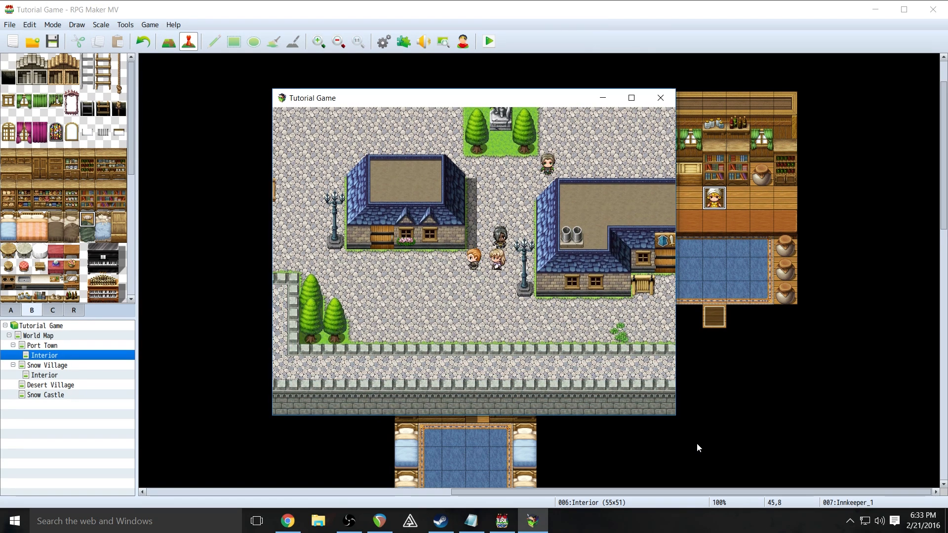
{"action": "key", "text": "Left"}
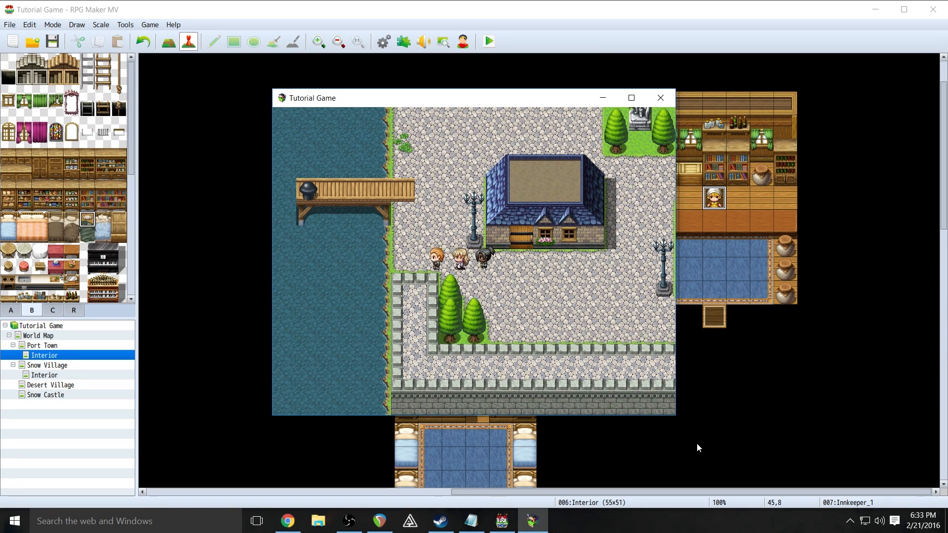
{"action": "key", "text": "Up"}
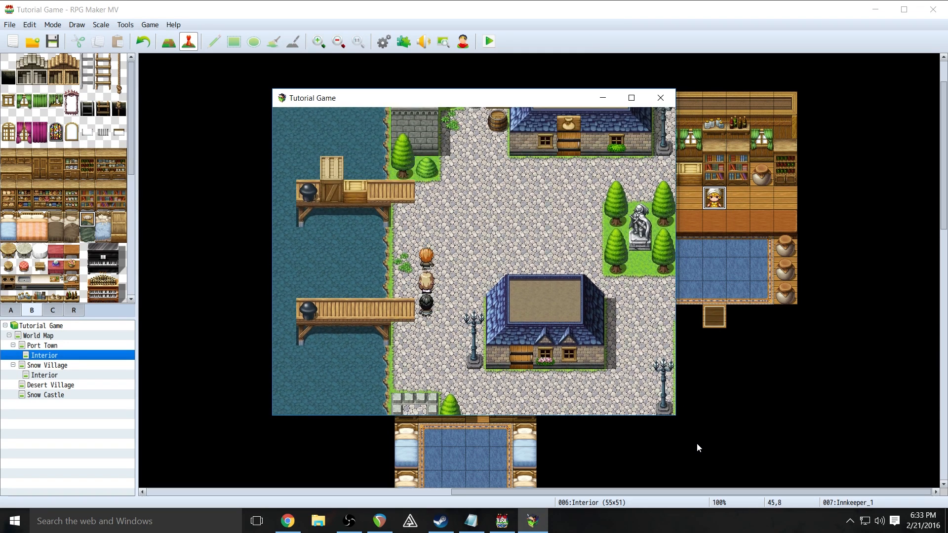
{"action": "key", "text": "Right"}
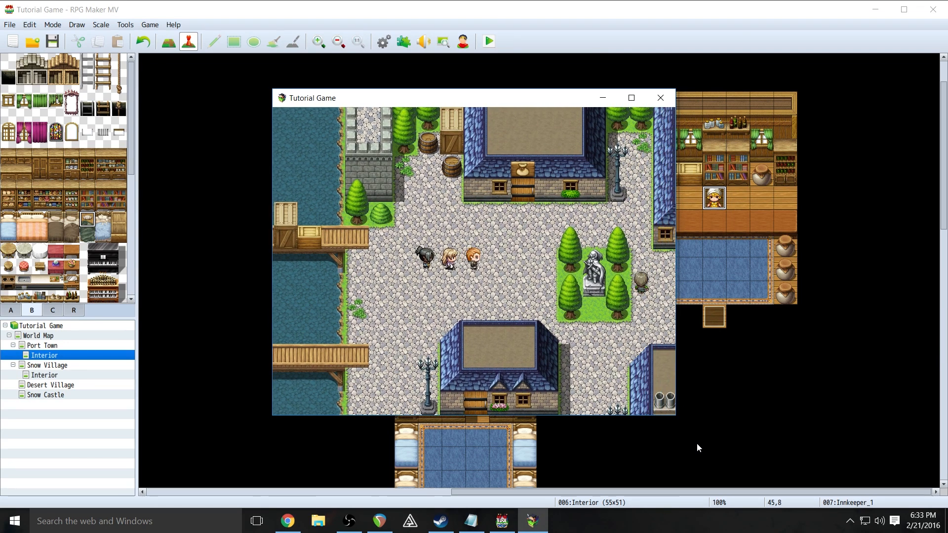
{"action": "key", "text": "Up"}
{"action": "key", "text": "Down"}
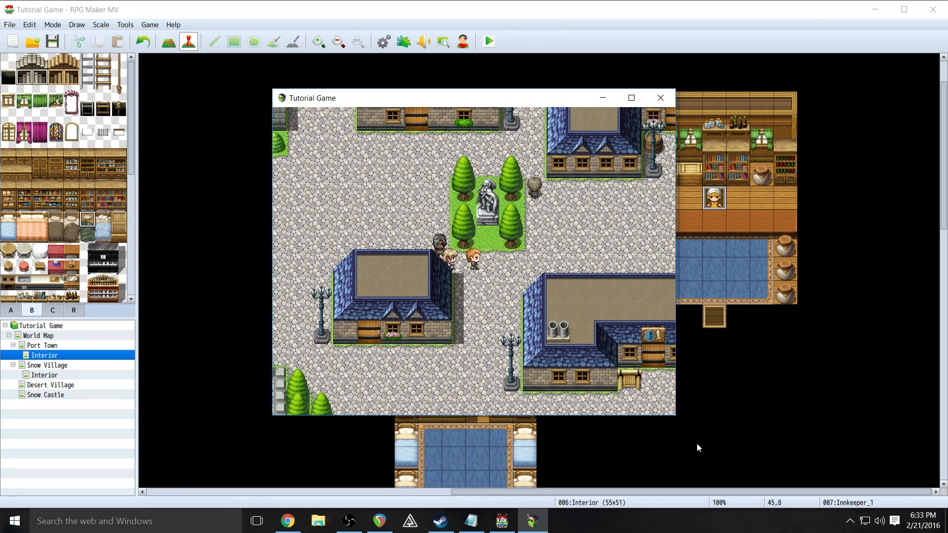
{"action": "key", "text": "Right"}
{"action": "key", "text": "Right"}
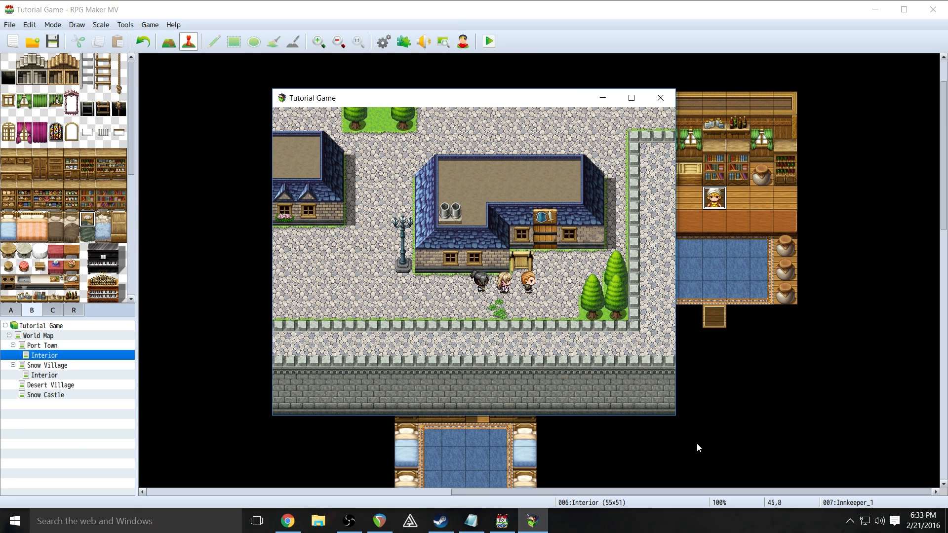
{"action": "key", "text": "Up"}
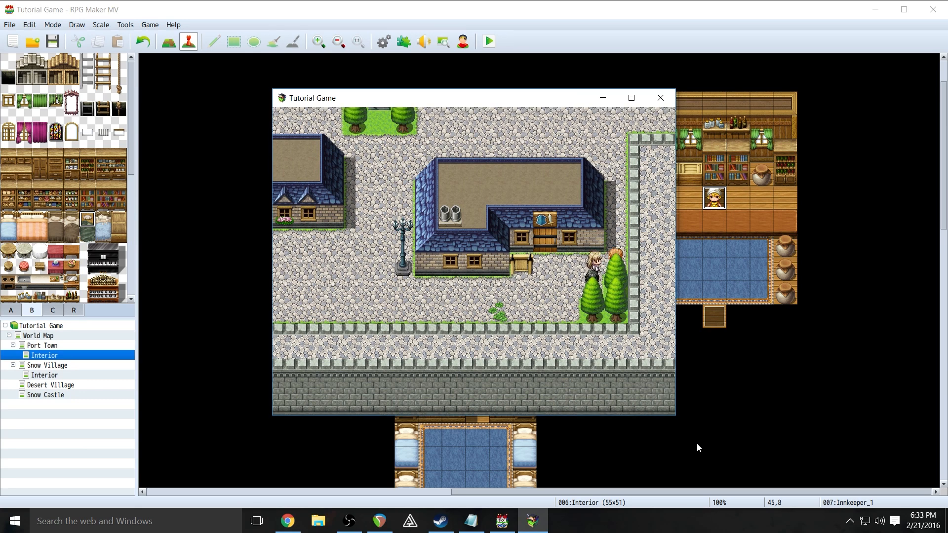
{"action": "key", "text": "Up"}
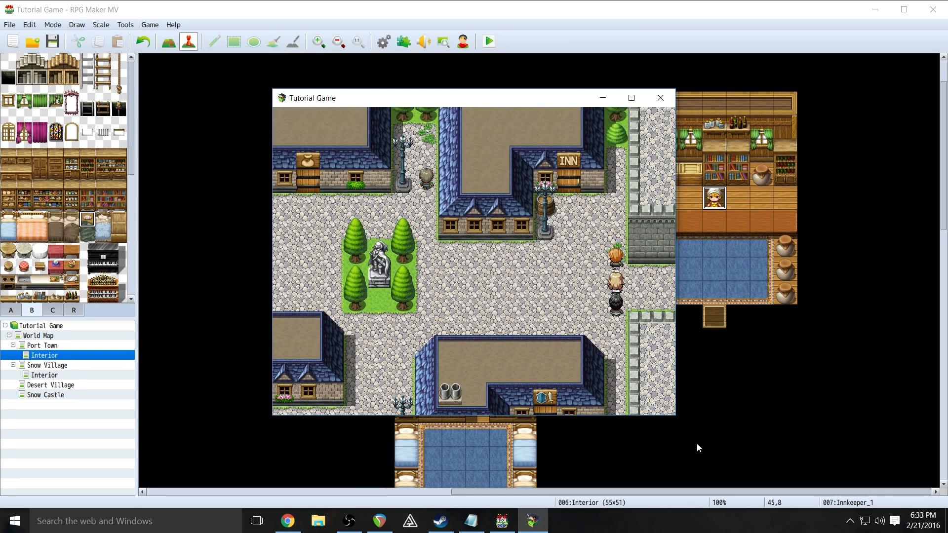
{"action": "key", "text": "Down"}
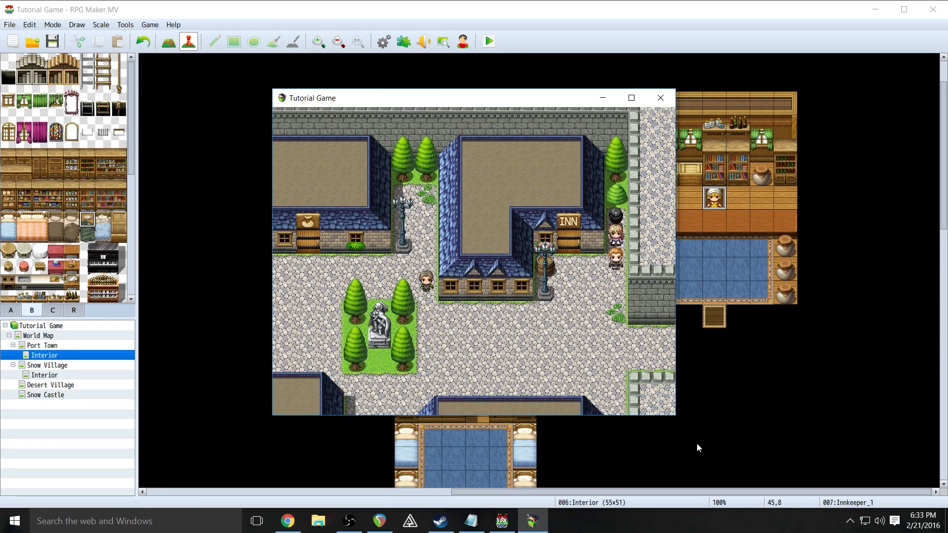
{"action": "key", "text": "Down"}
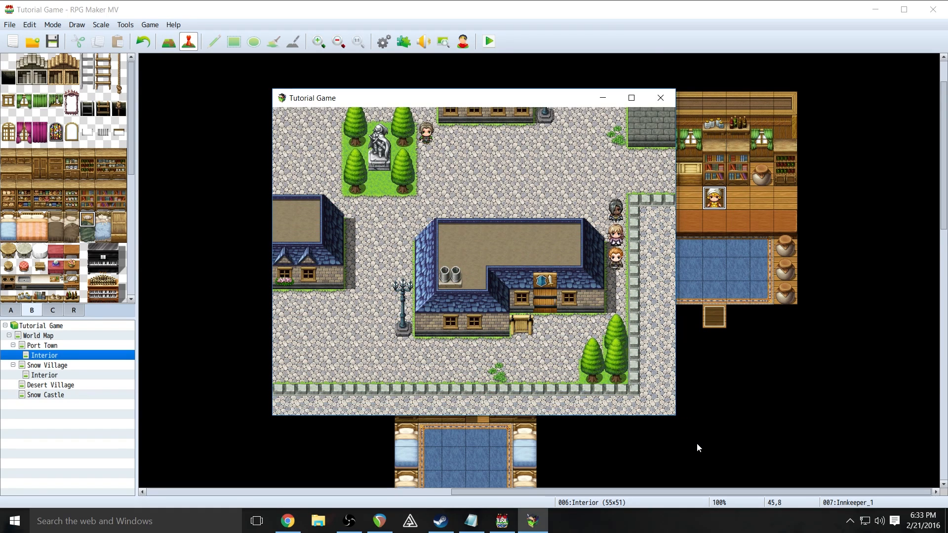
- Walk along the lower town wall, then up through town toward the houses and inn
{"action": "key", "text": "Left"}
{"action": "key", "text": "Down"}
{"action": "key", "text": "Left"}
{"action": "key", "text": "Left"}
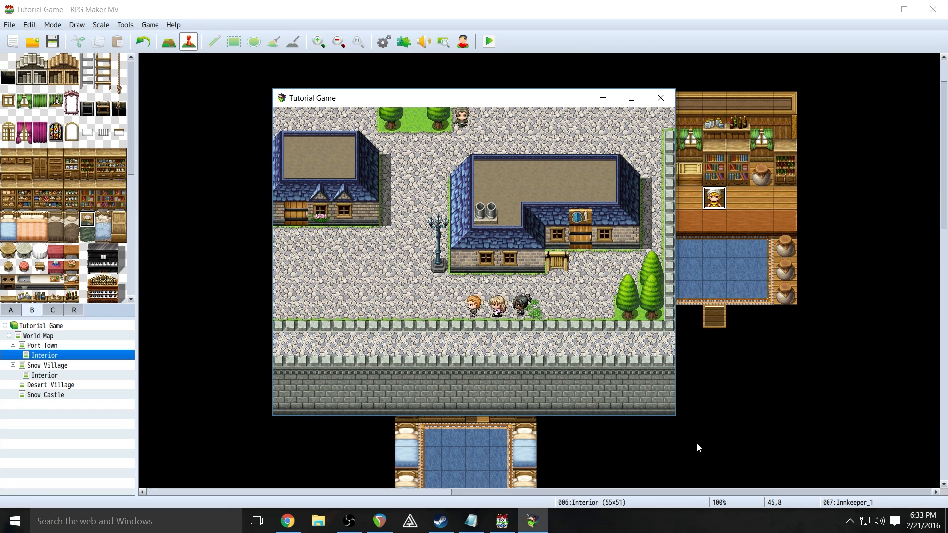
{"action": "key", "text": "Up"}
{"action": "key", "text": "Up"}
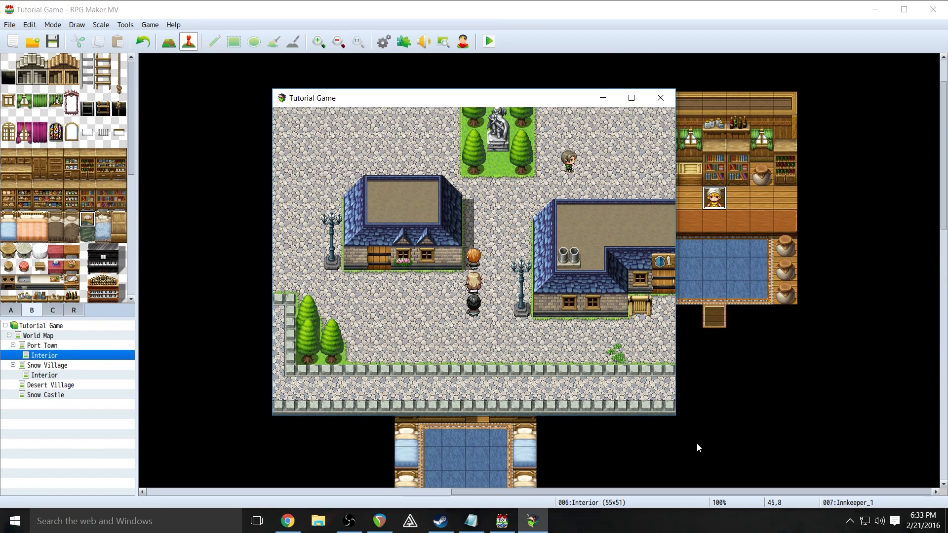
{"action": "key", "text": "Left"}
{"action": "key", "text": "Up"}
{"action": "key", "text": "Up"}
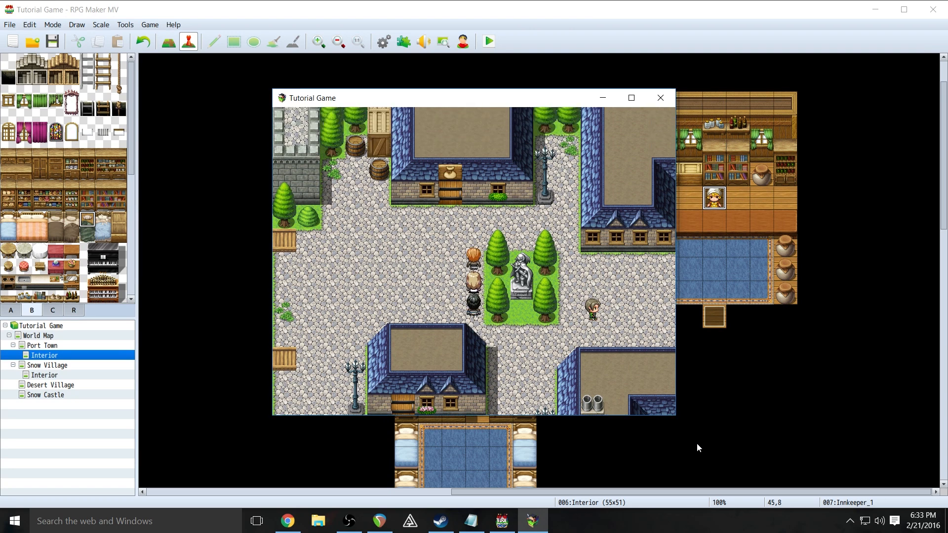
{"action": "key", "text": "Right"}
{"action": "key", "text": "Down"}
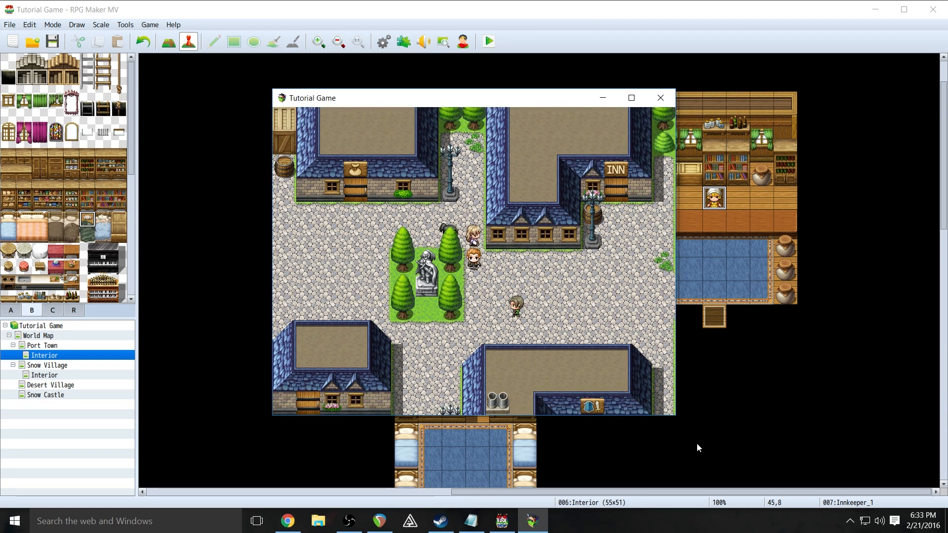
{"action": "key", "text": "Right"}
{"action": "key", "text": "Right"}
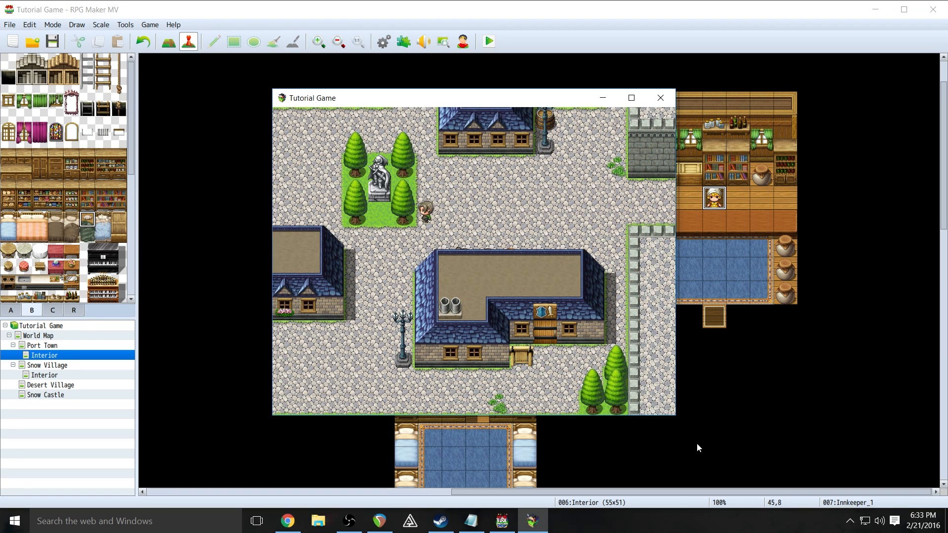
{"action": "key", "text": "Up"}
{"action": "key", "text": "Left"}
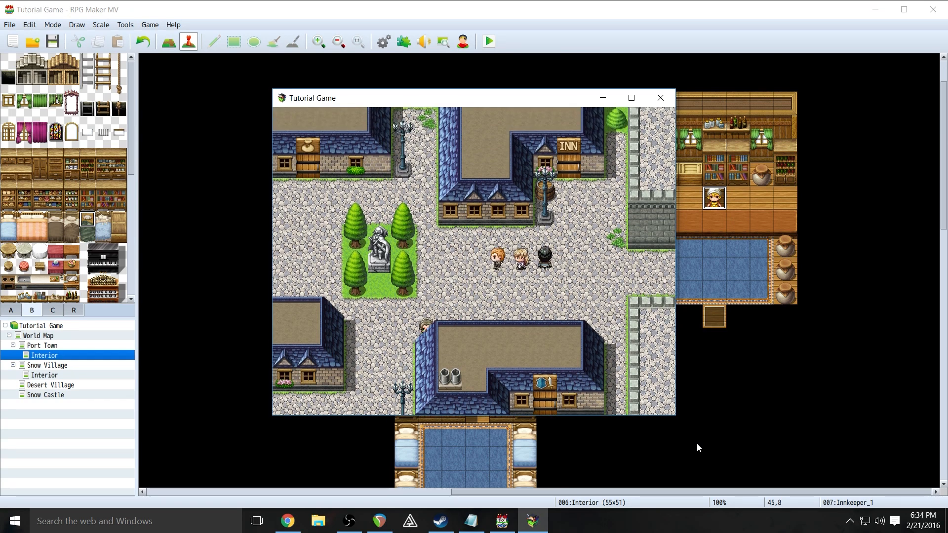
{"action": "key", "text": "Left"}
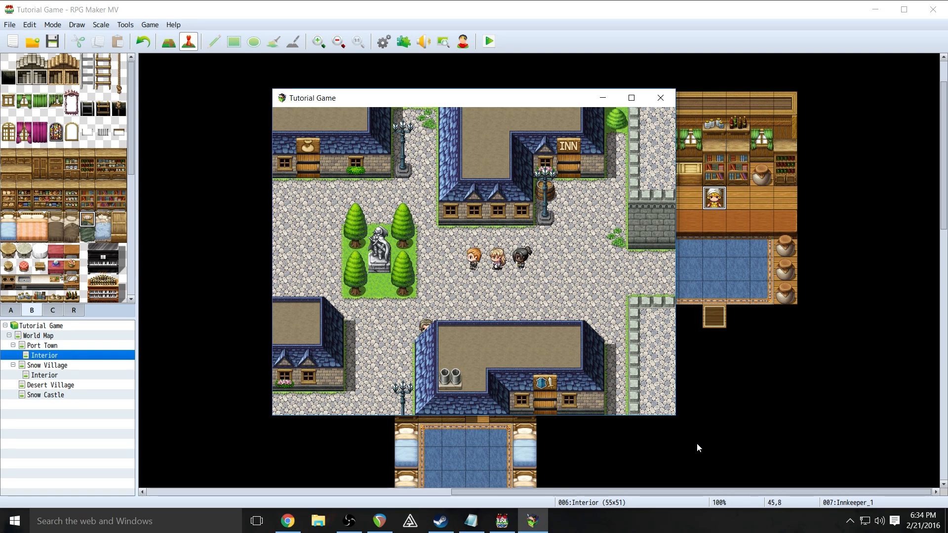
- Check the party's status in the main menu, then walk south to the street beside the equipment shop
{"action": "key", "text": "Escape"}
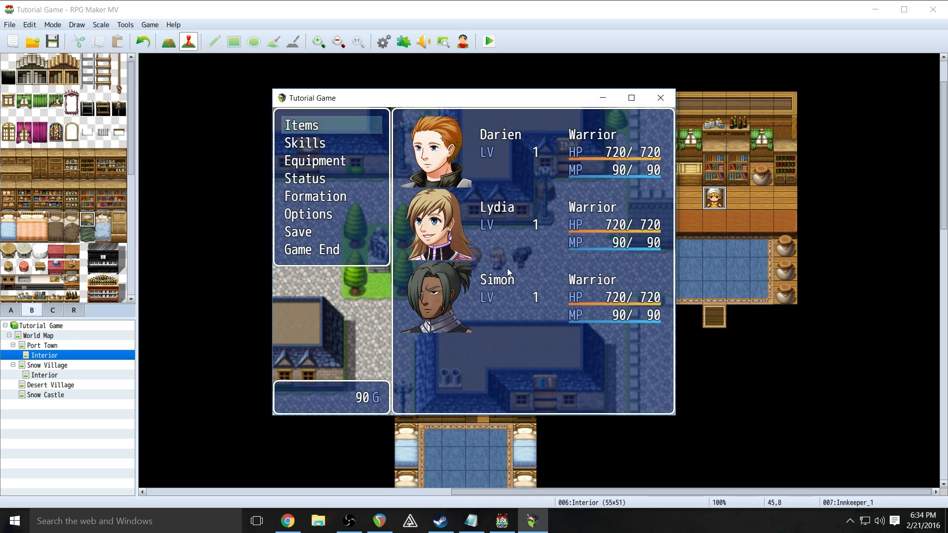
{"action": "key", "text": "Escape"}
{"action": "key", "text": "Down"}
{"action": "key", "text": "Left"}
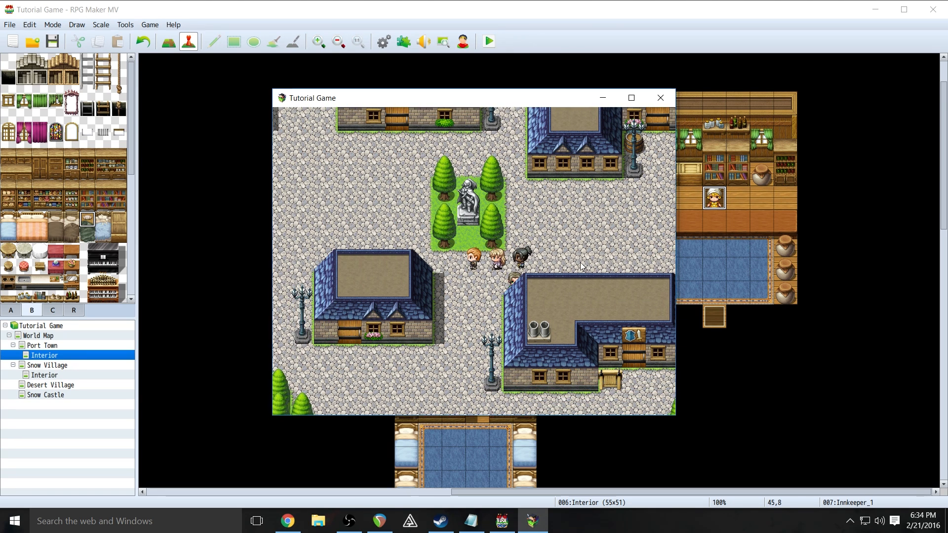
{"action": "key", "text": "Up"}
{"action": "key", "text": "Right"}
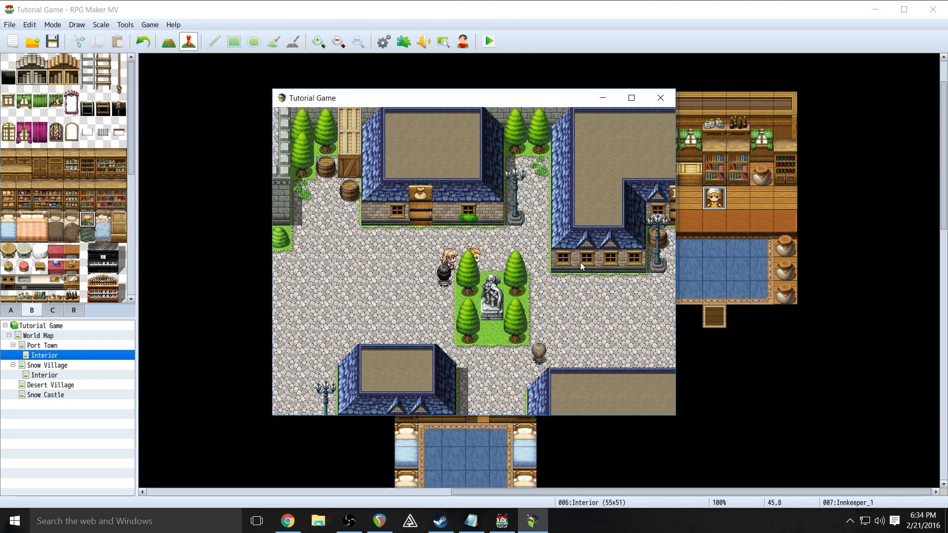
{"action": "key", "text": "Down"}
{"action": "key", "text": "Down"}
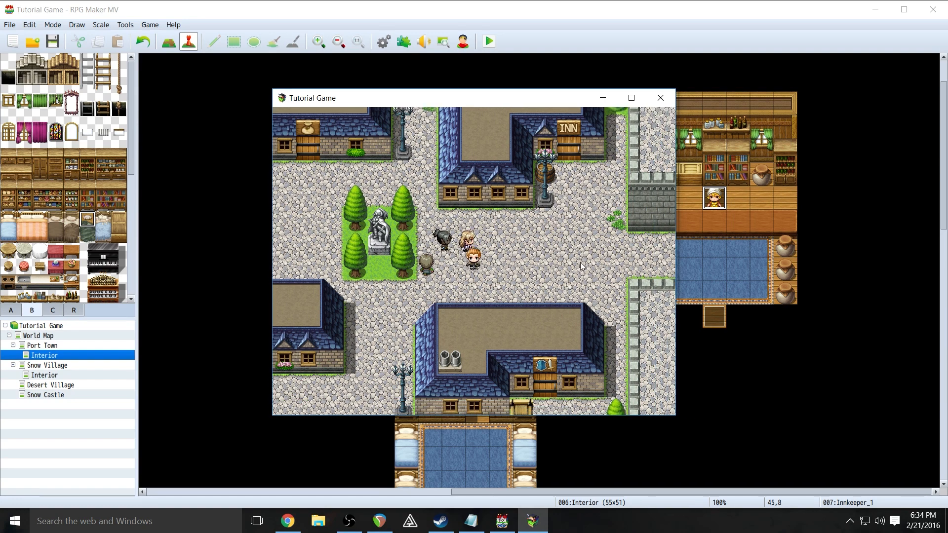
{"action": "key", "text": "Left"}
{"action": "key", "text": "Down"}
{"action": "key", "text": "Down"}
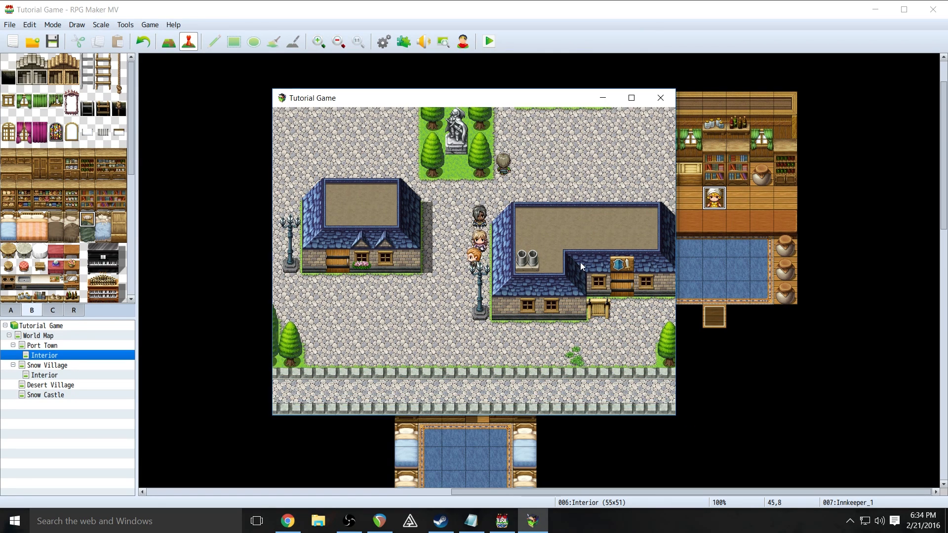
{"action": "key", "text": "Left"}
{"action": "key", "text": "Right"}
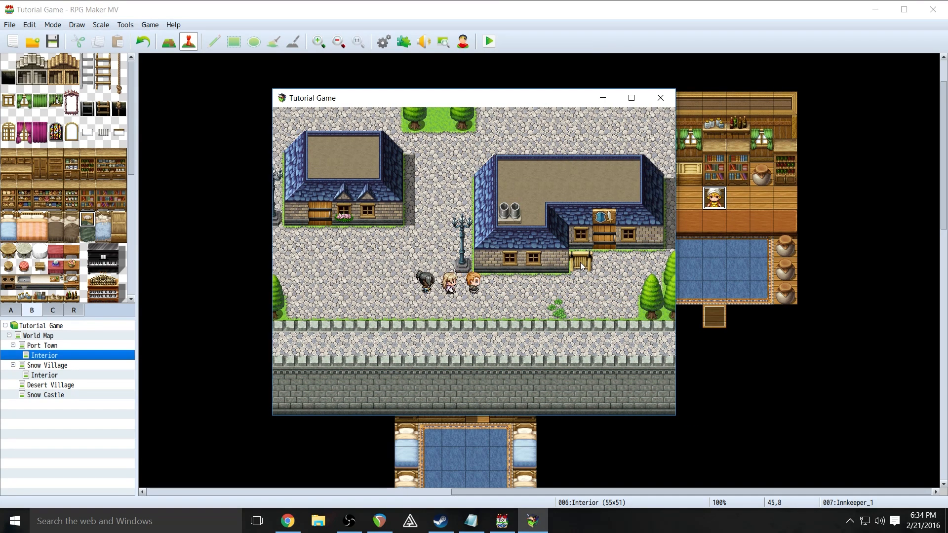